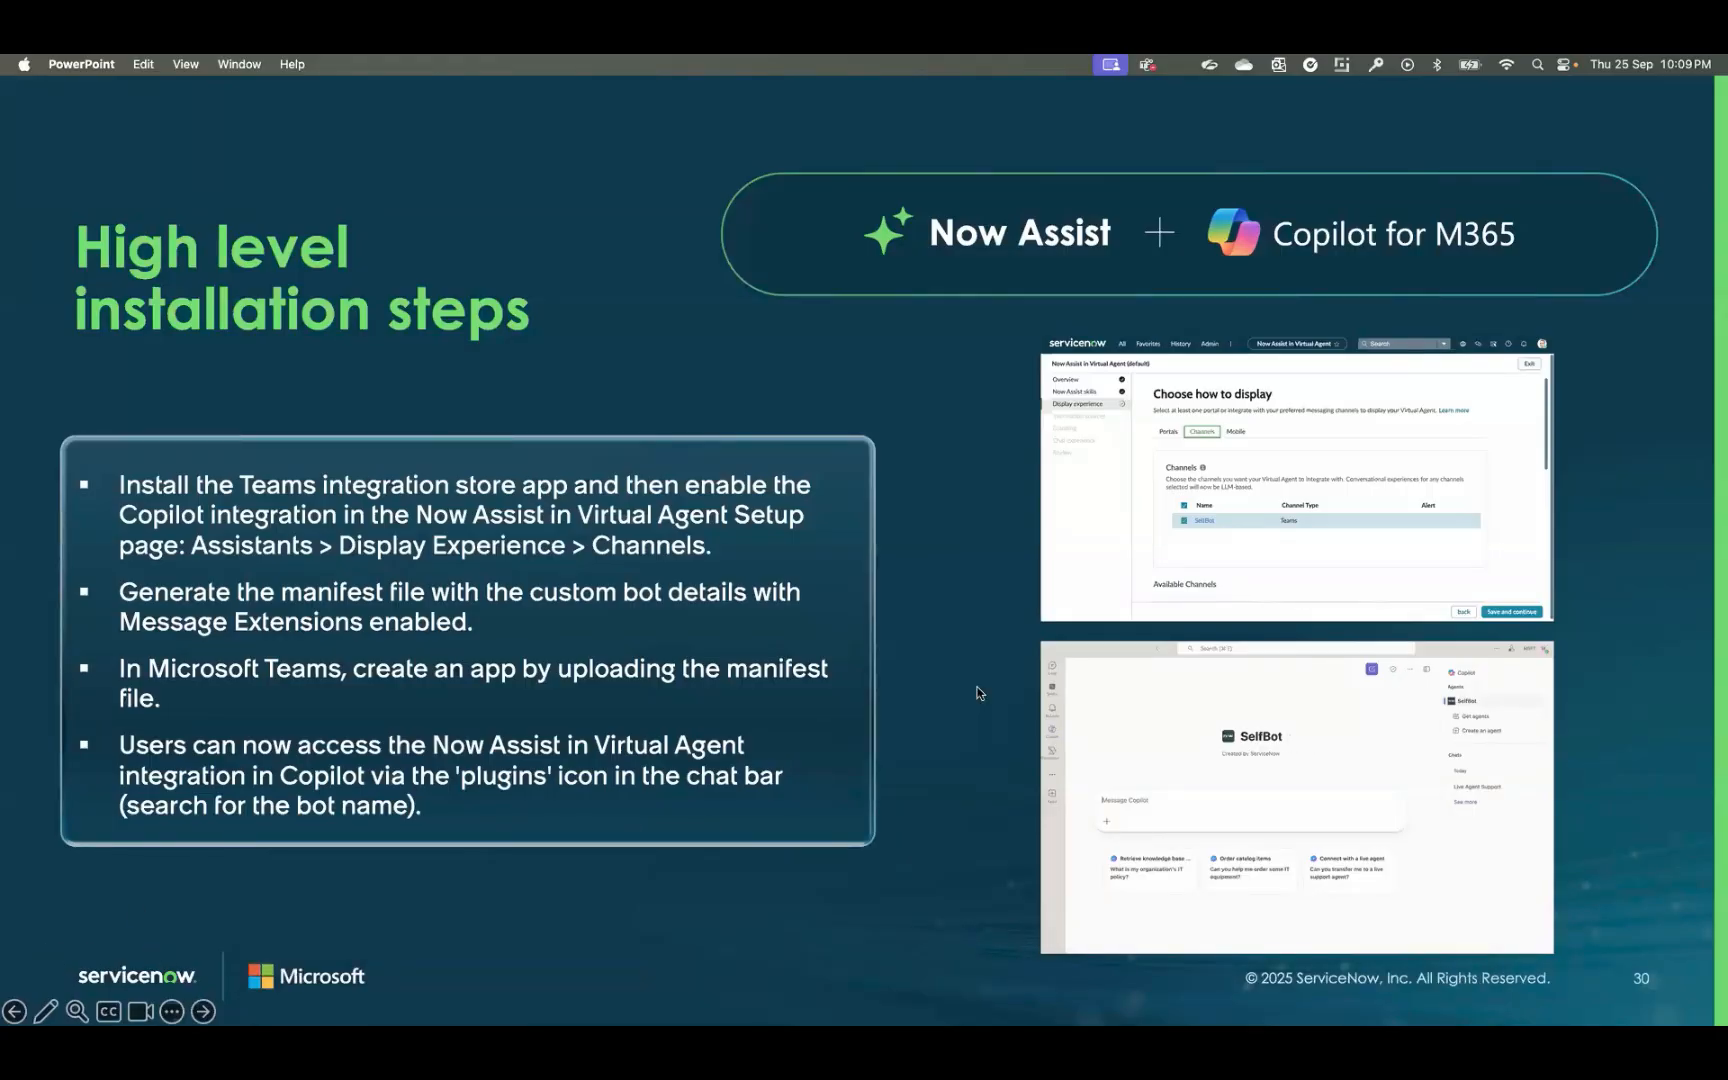
Step: Switch from the presentation to the ServiceNow admin home in Chrome and open Microsoft Teams alongside it
key(ctrl+Right)
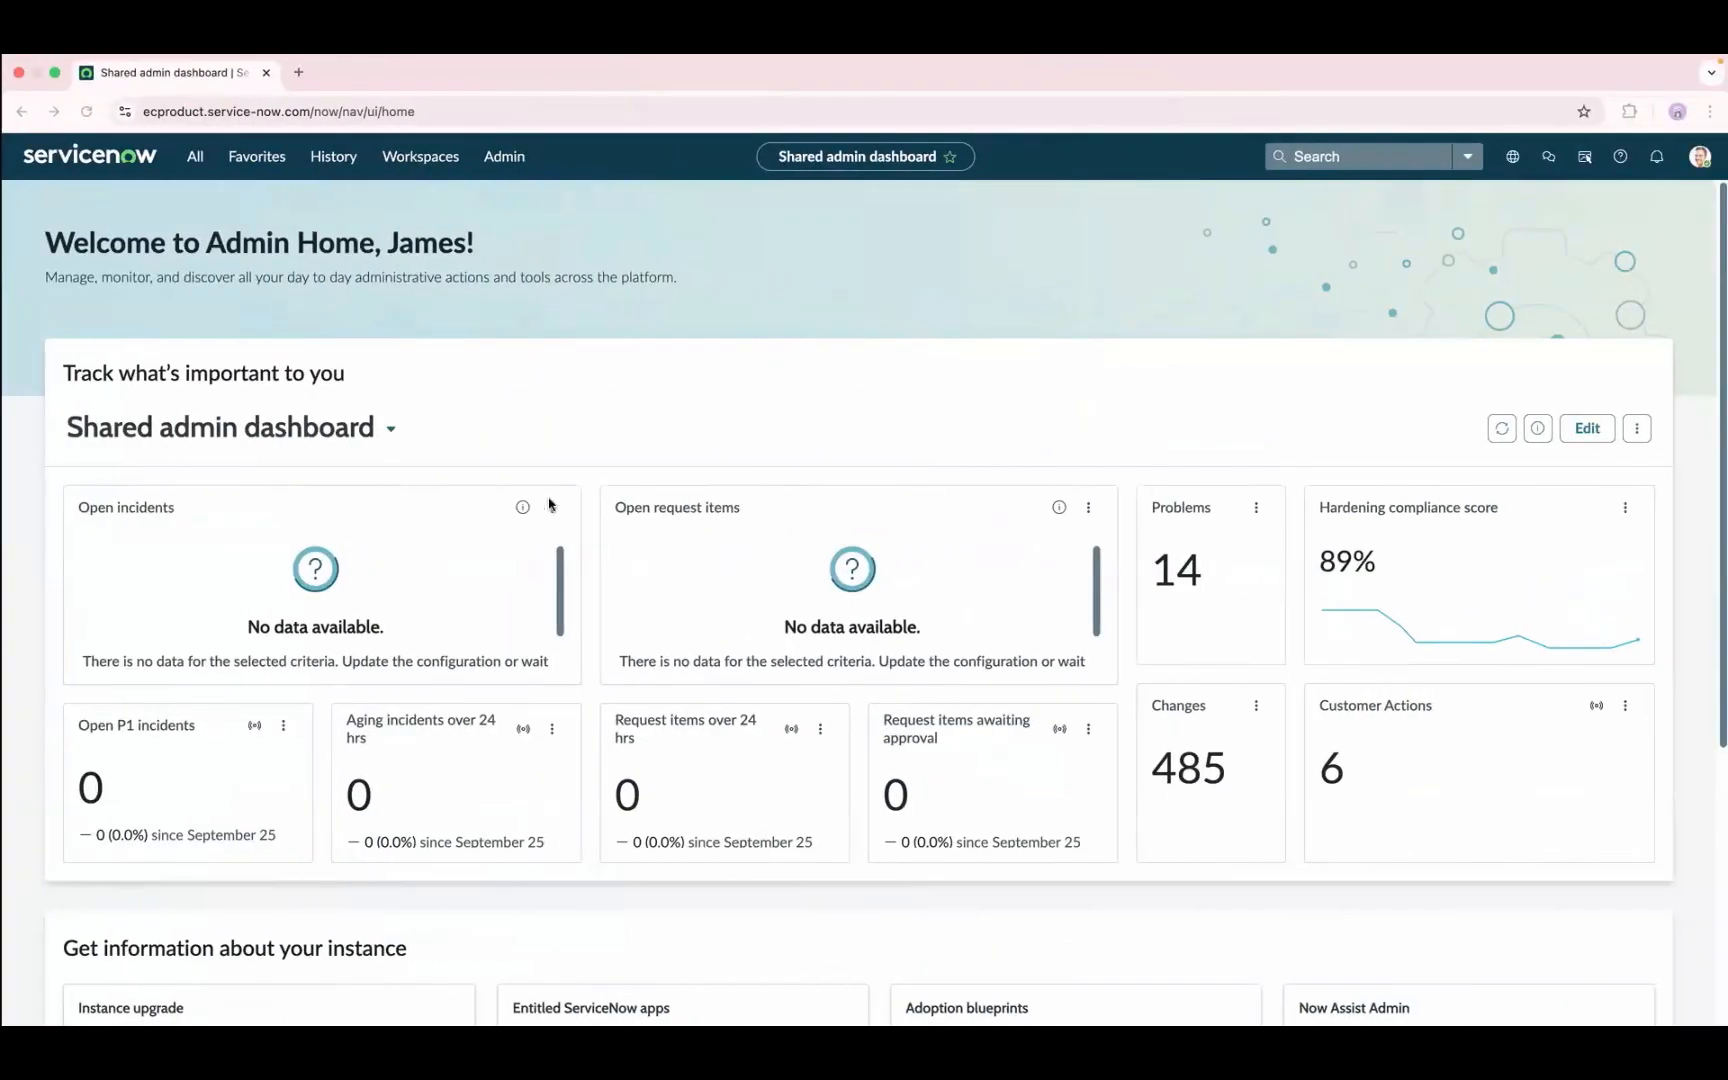
click(85, 113)
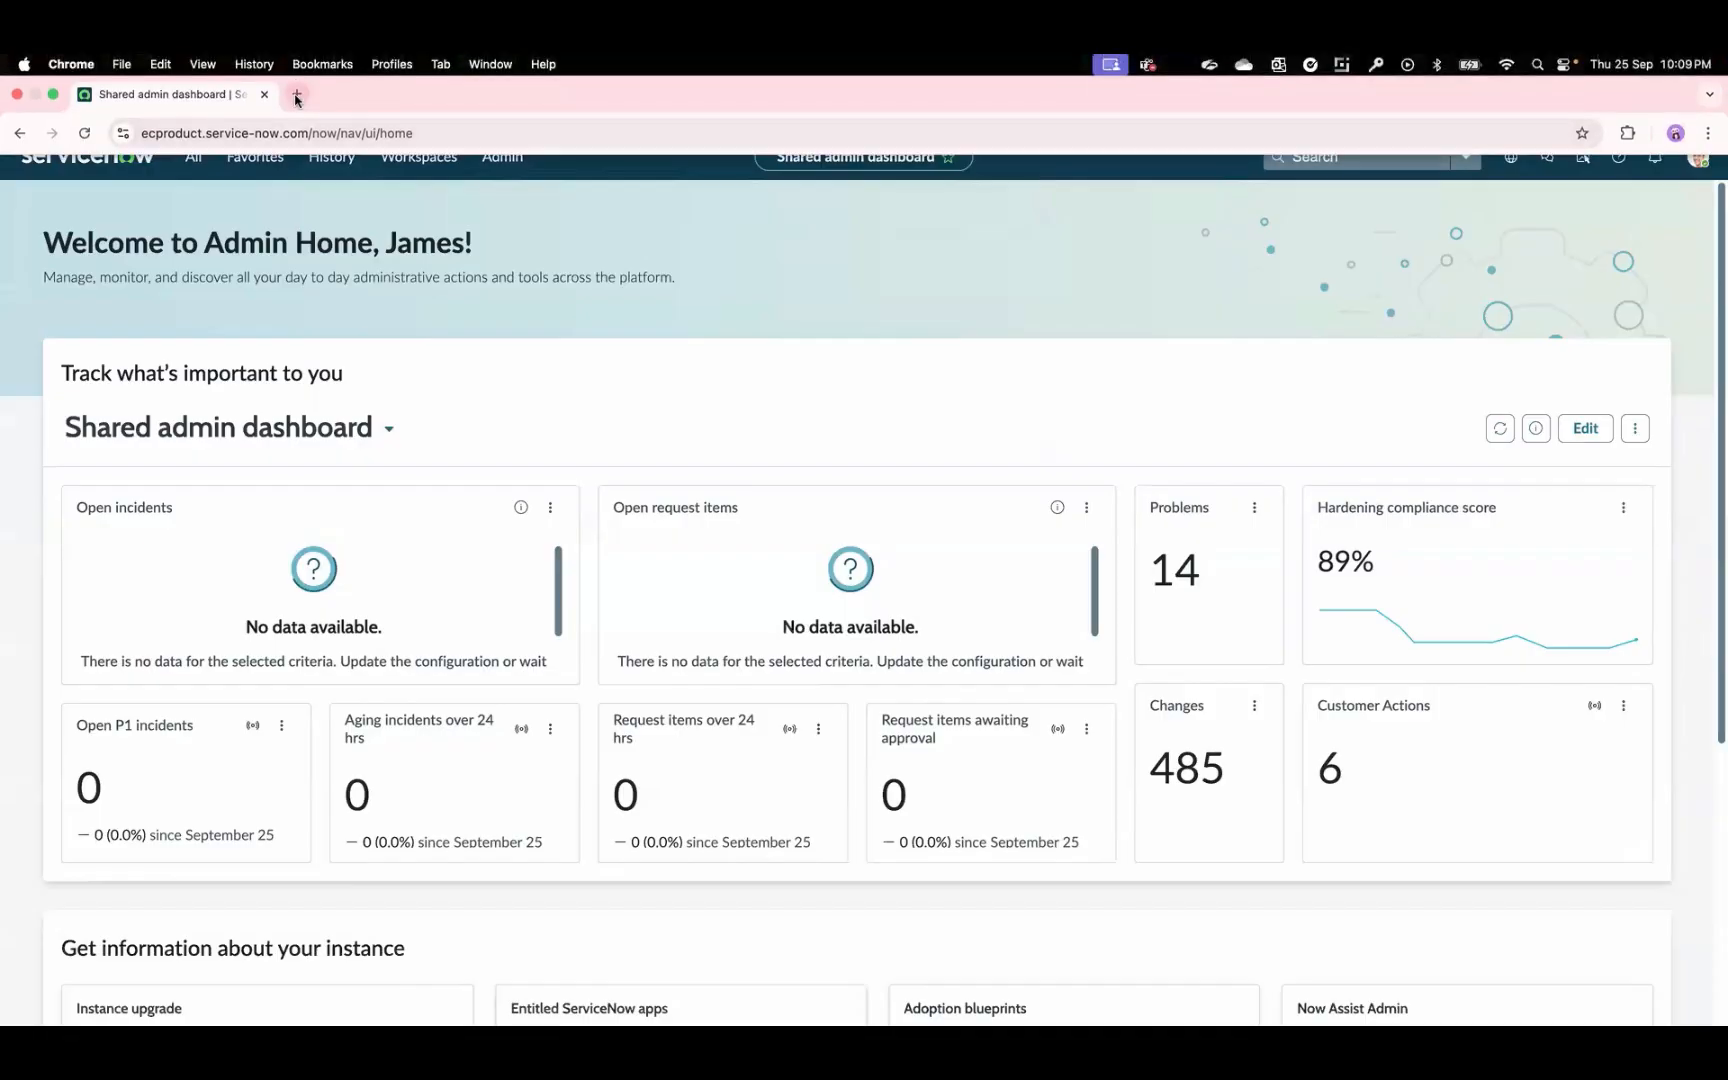
click(298, 96)
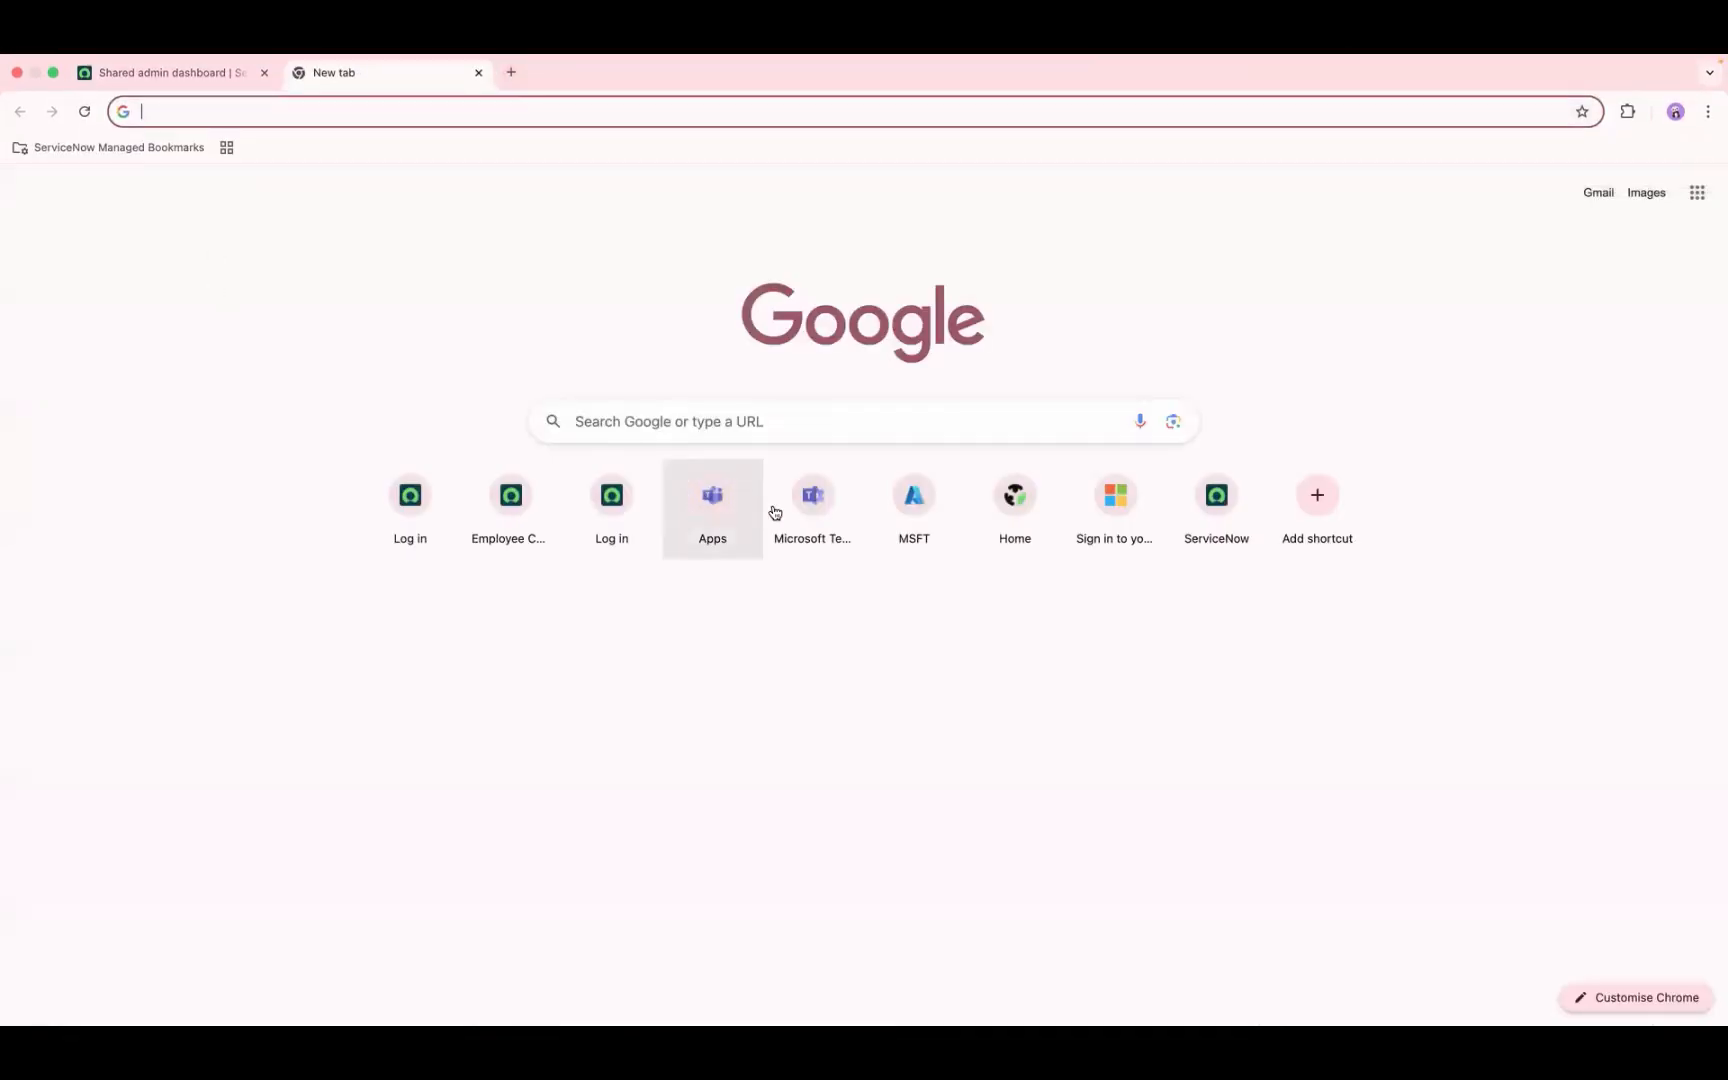
click(711, 500)
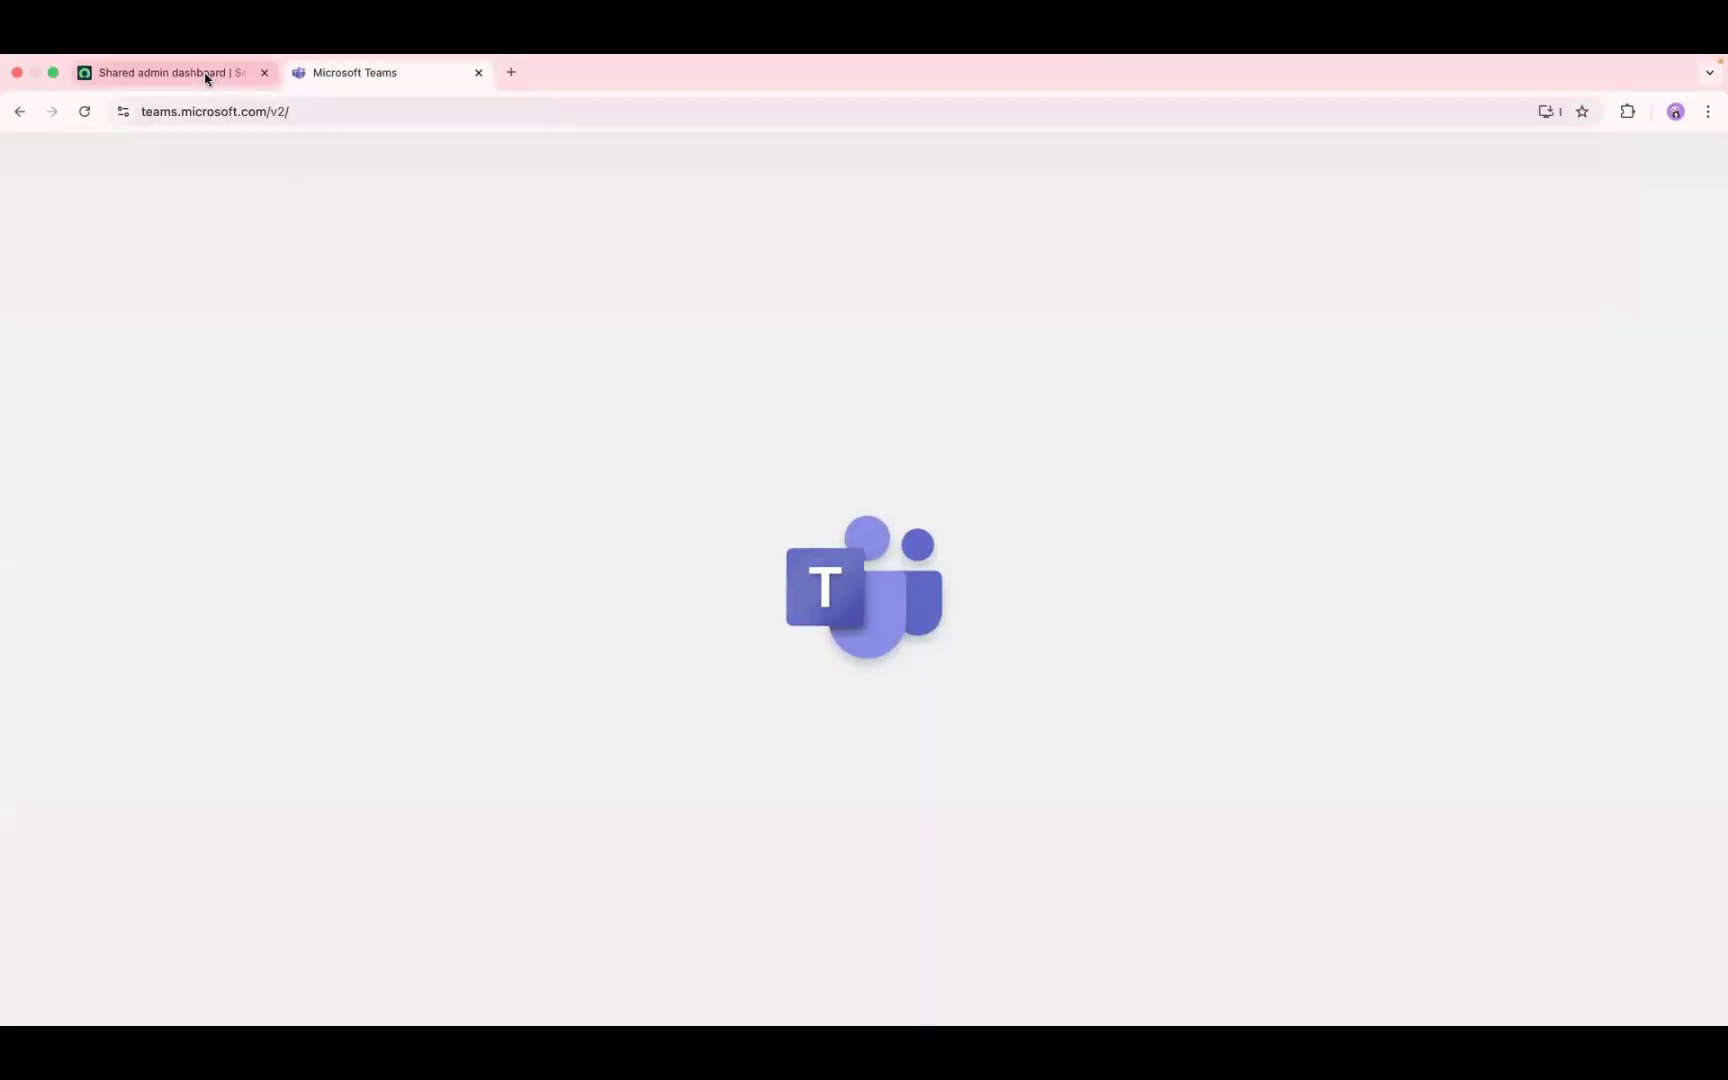
click(206, 73)
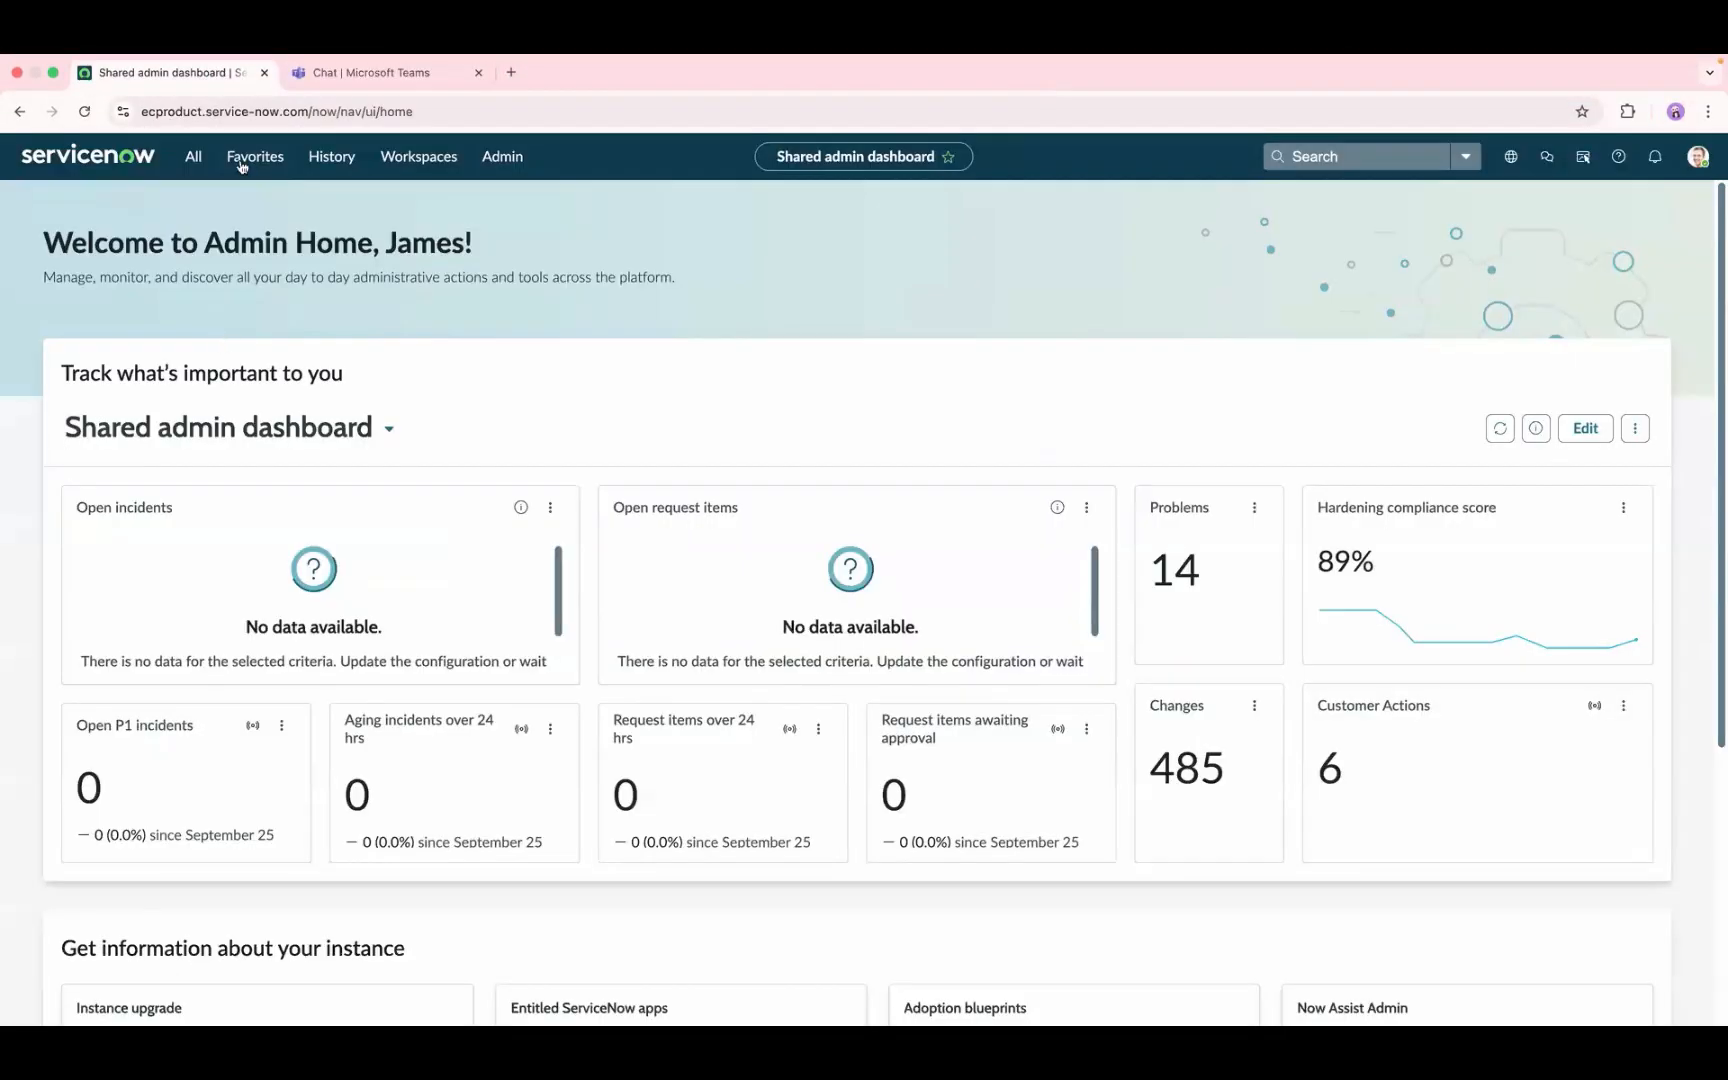
click(384, 72)
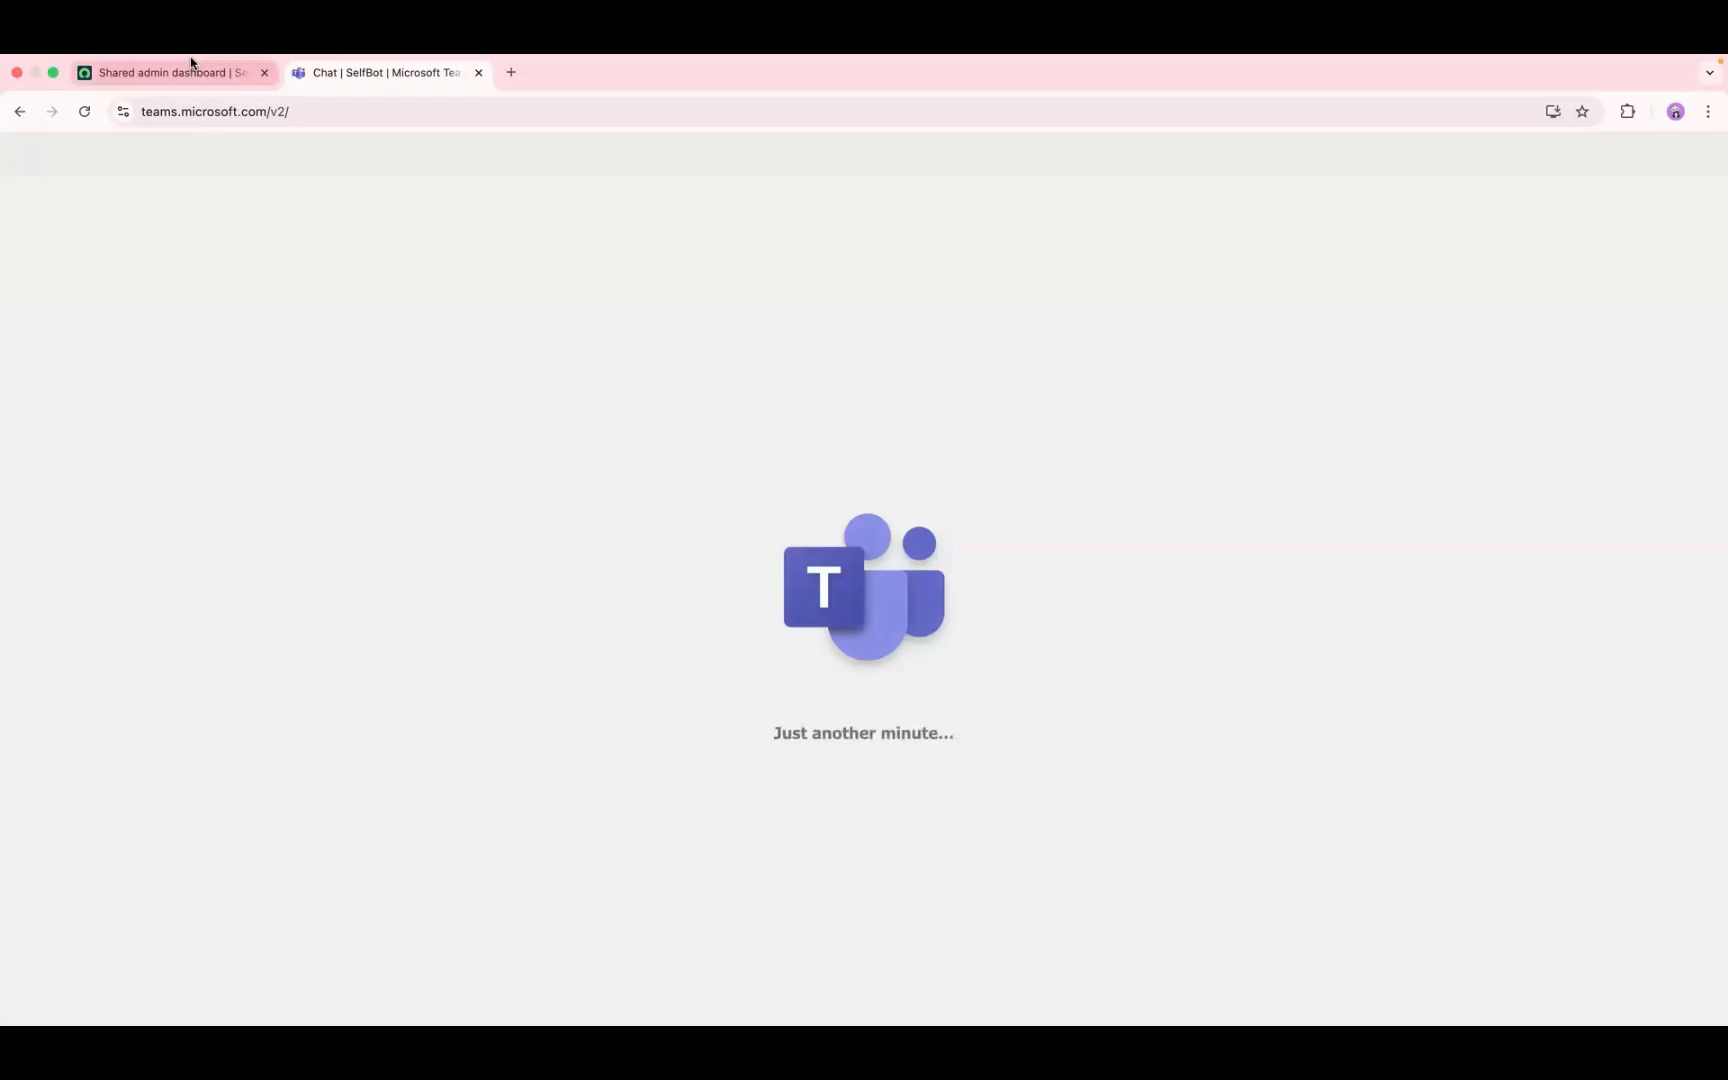
Step: Open the bot management list among the Developer Portal tools in Teams
mouse_move(185, 72)
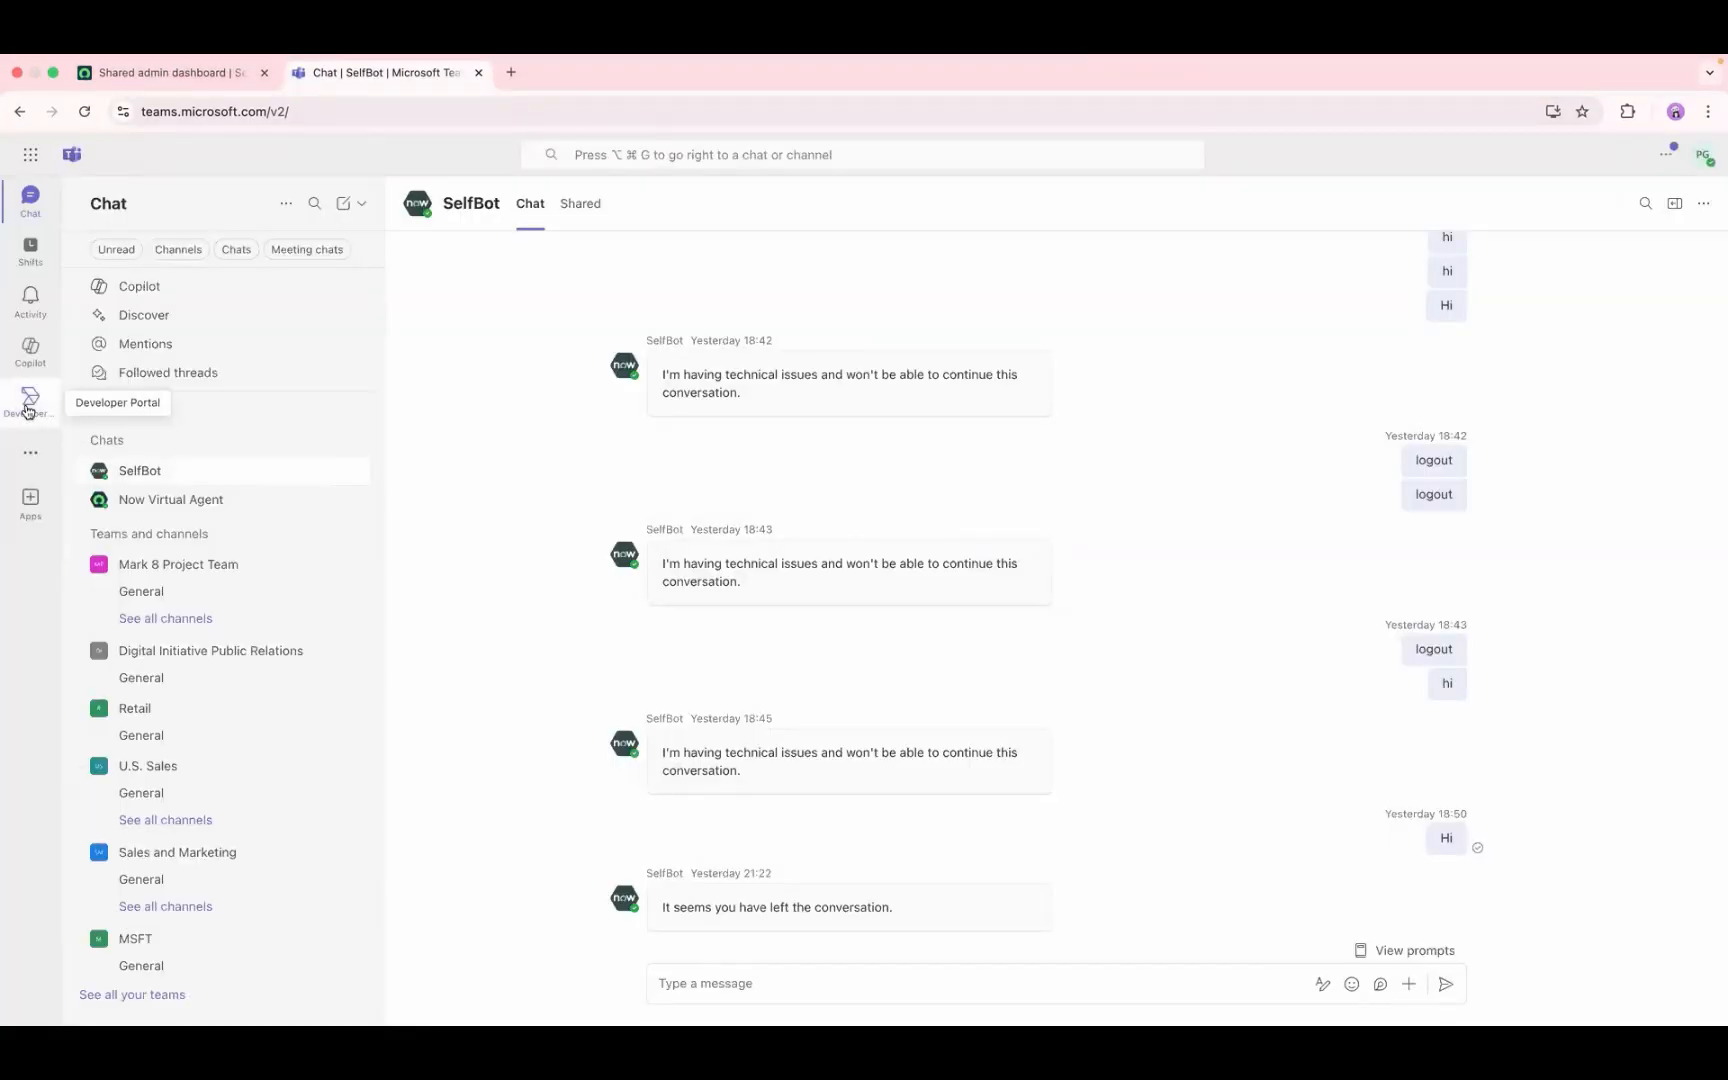
click(28, 405)
click(388, 211)
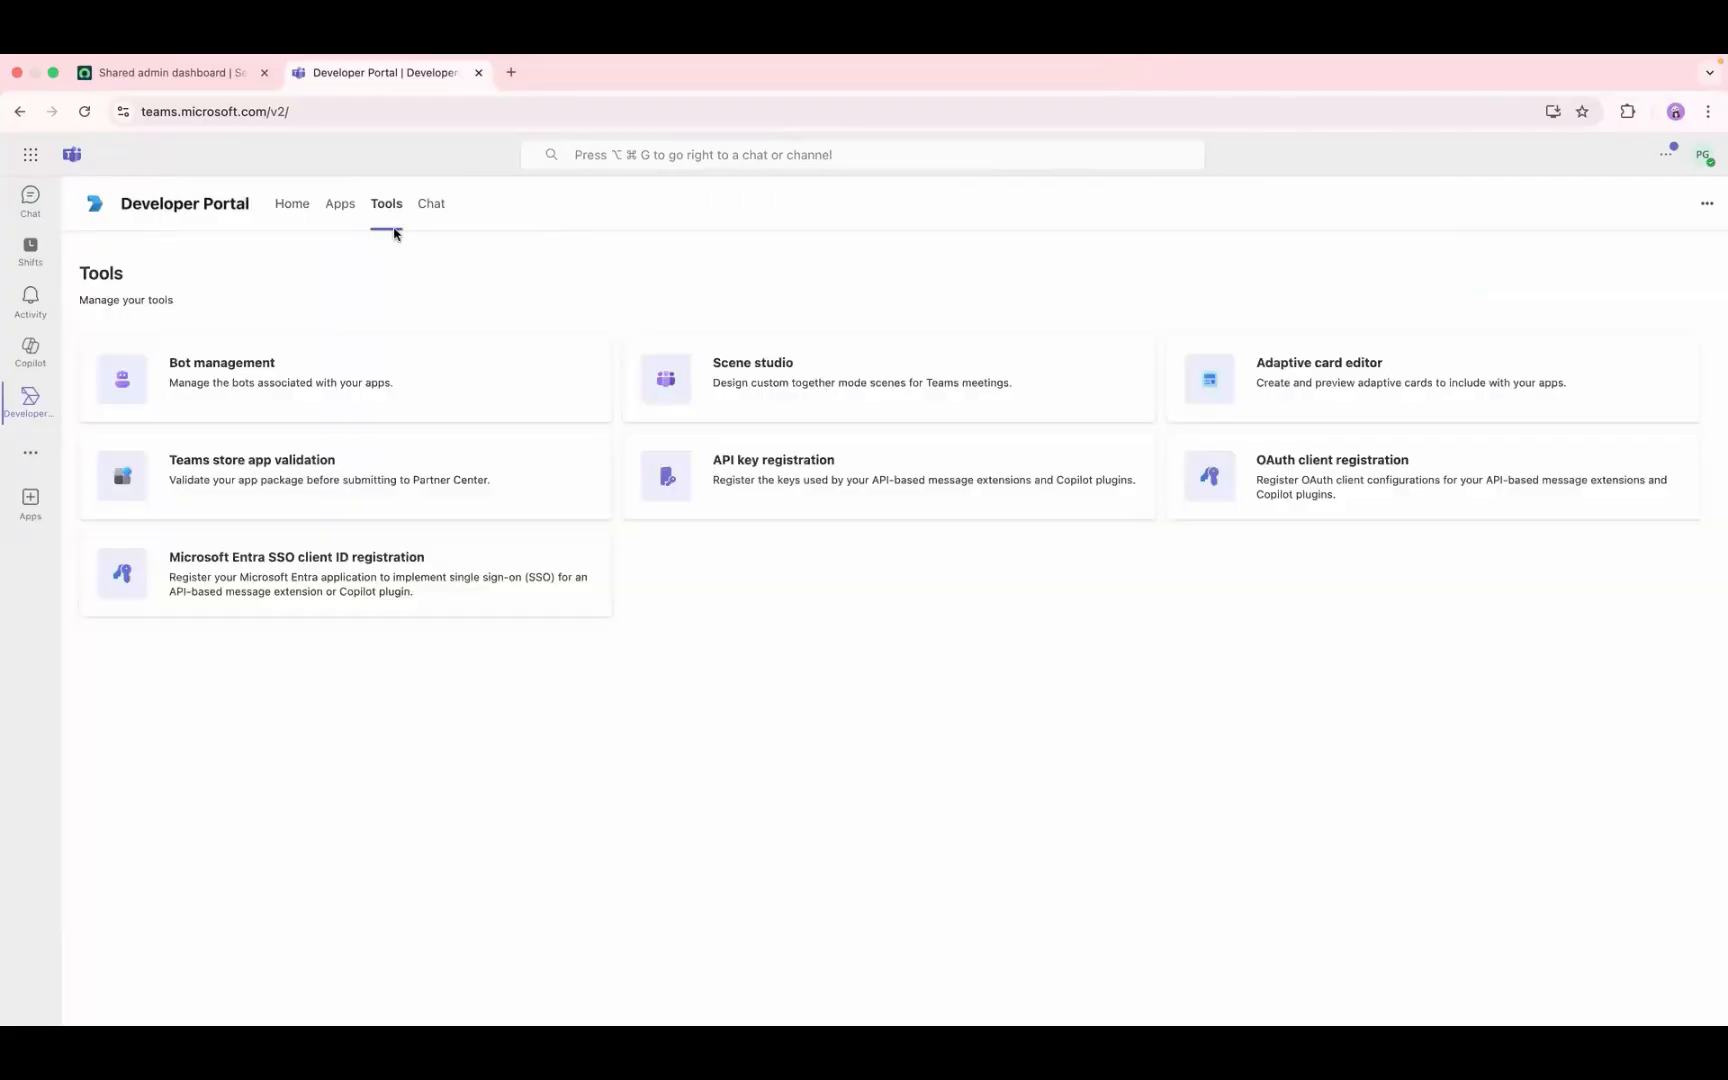
click(241, 388)
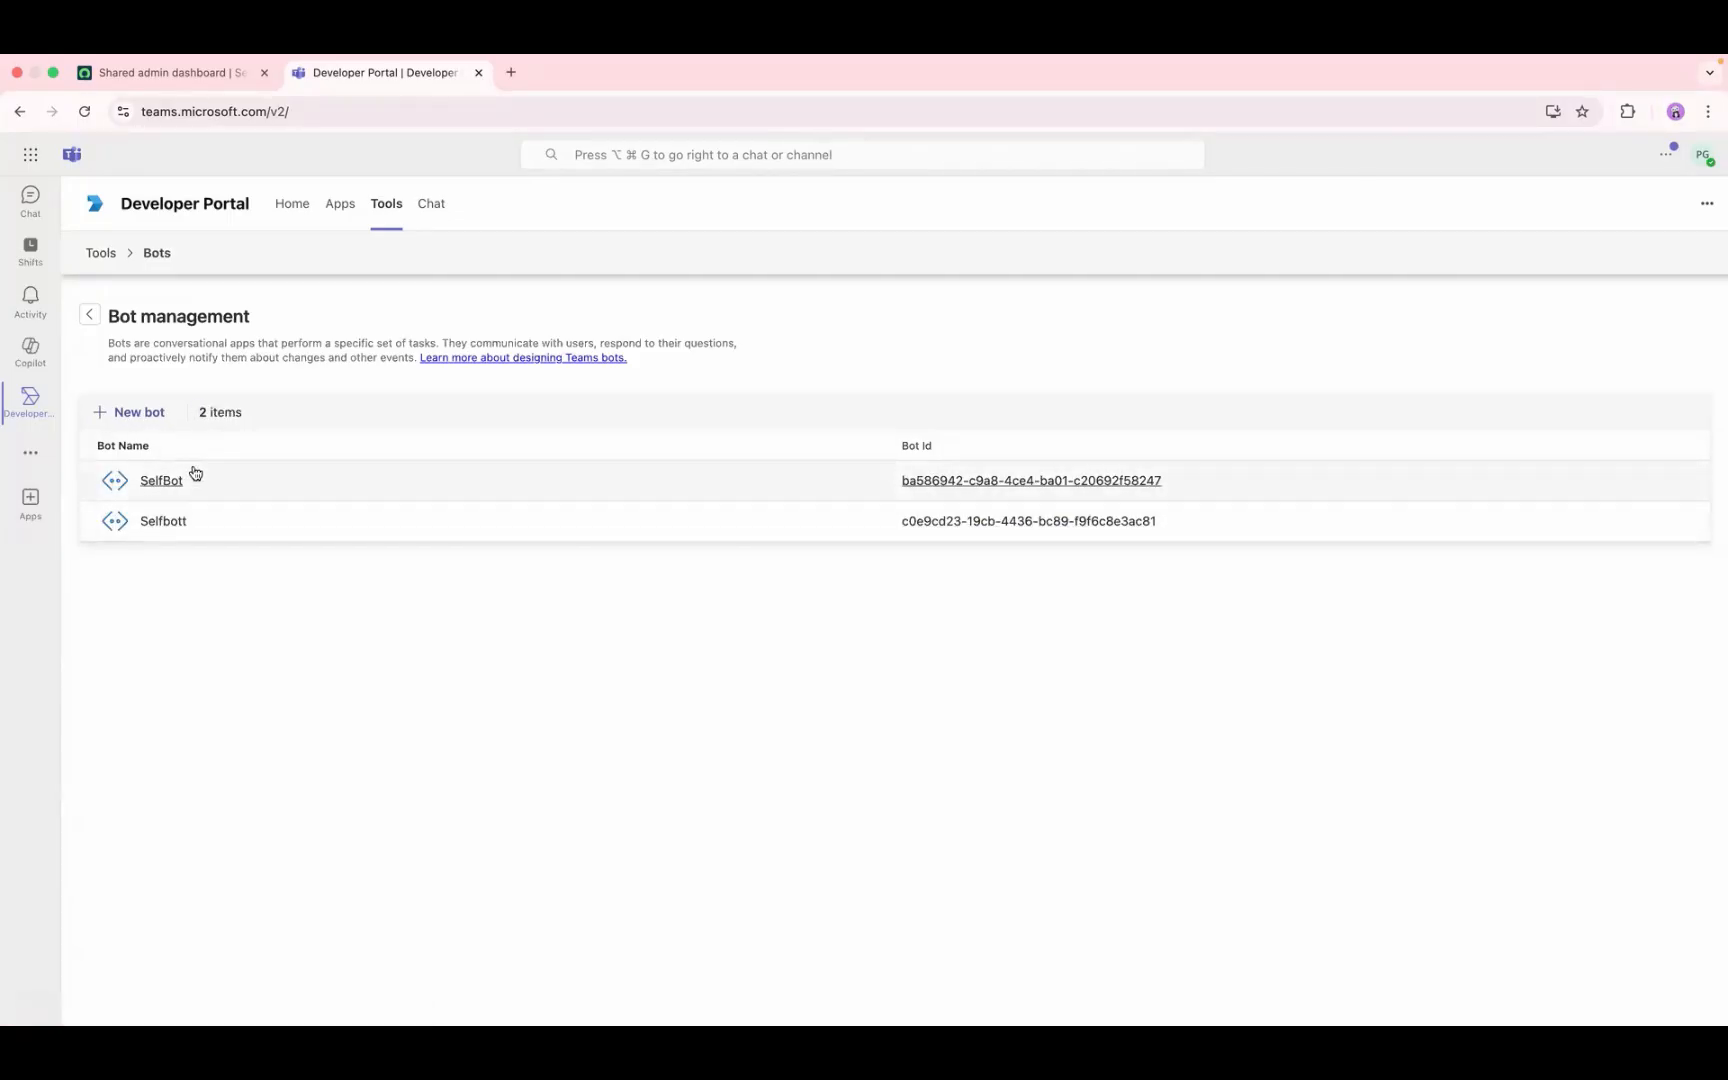
Step: Switch to ServiceNow and open Channels and Integrations under Conversational Interfaces
click(197, 72)
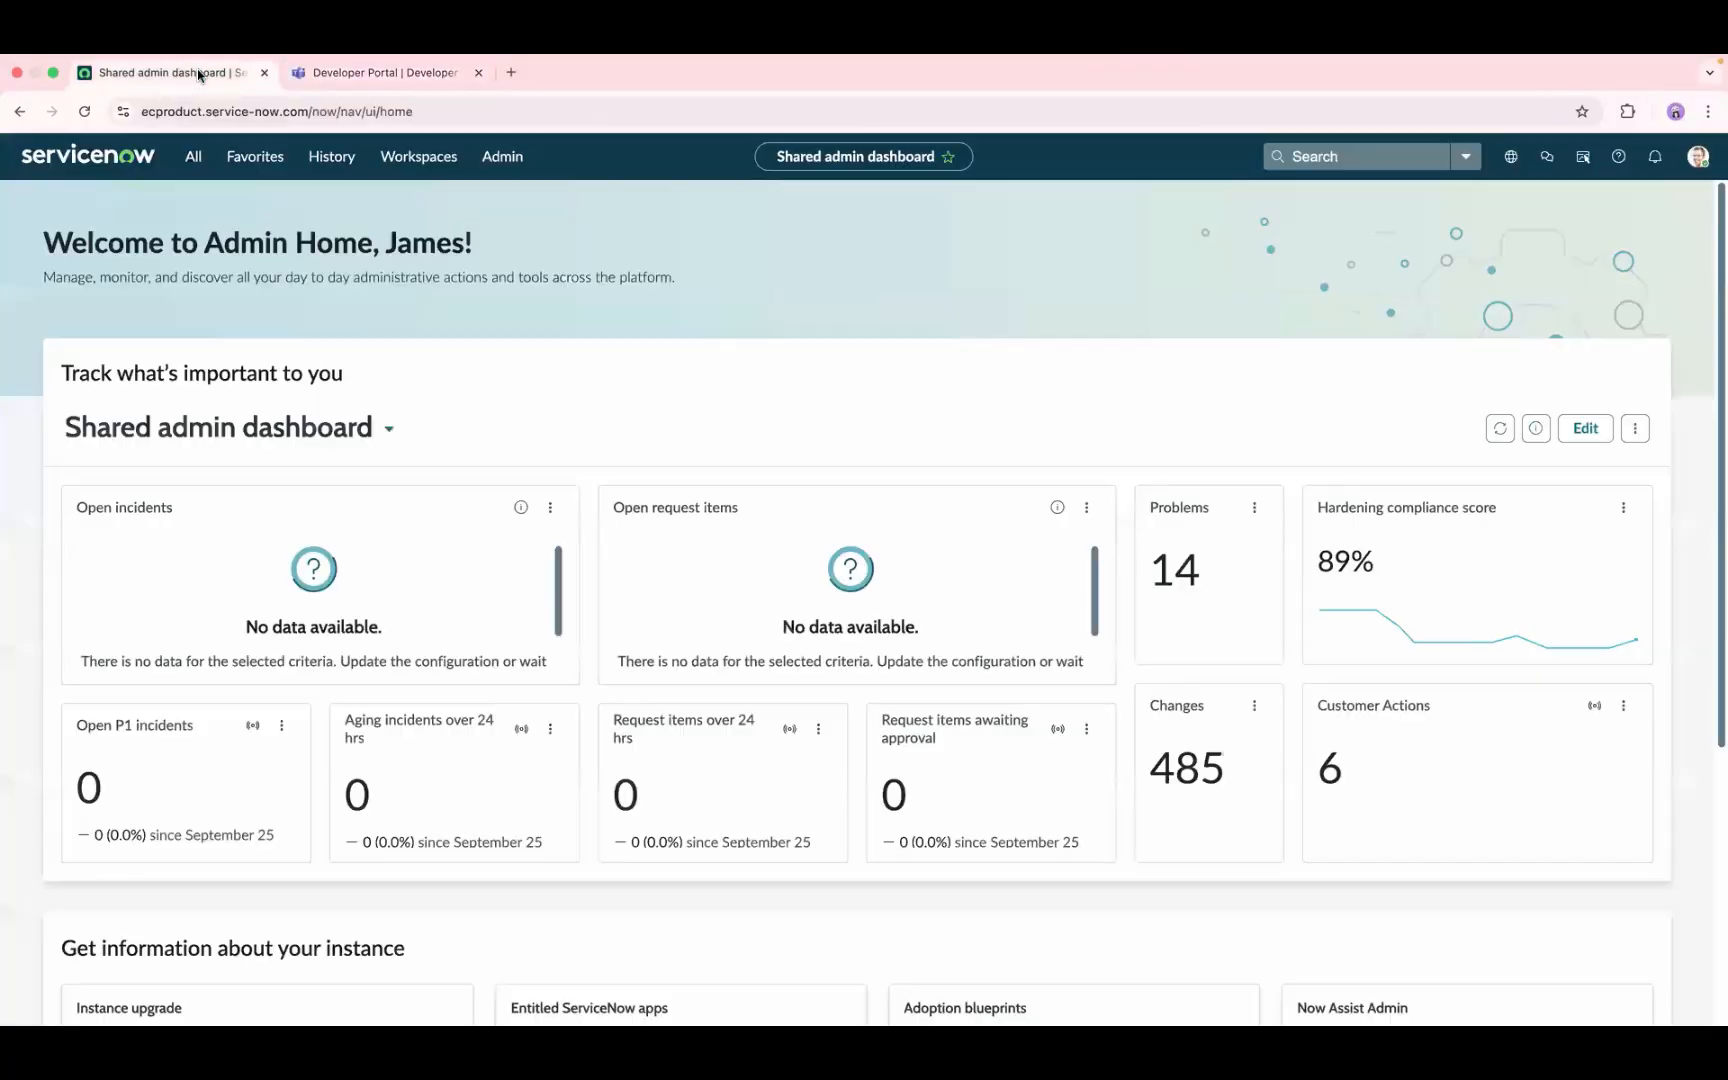
click(193, 156)
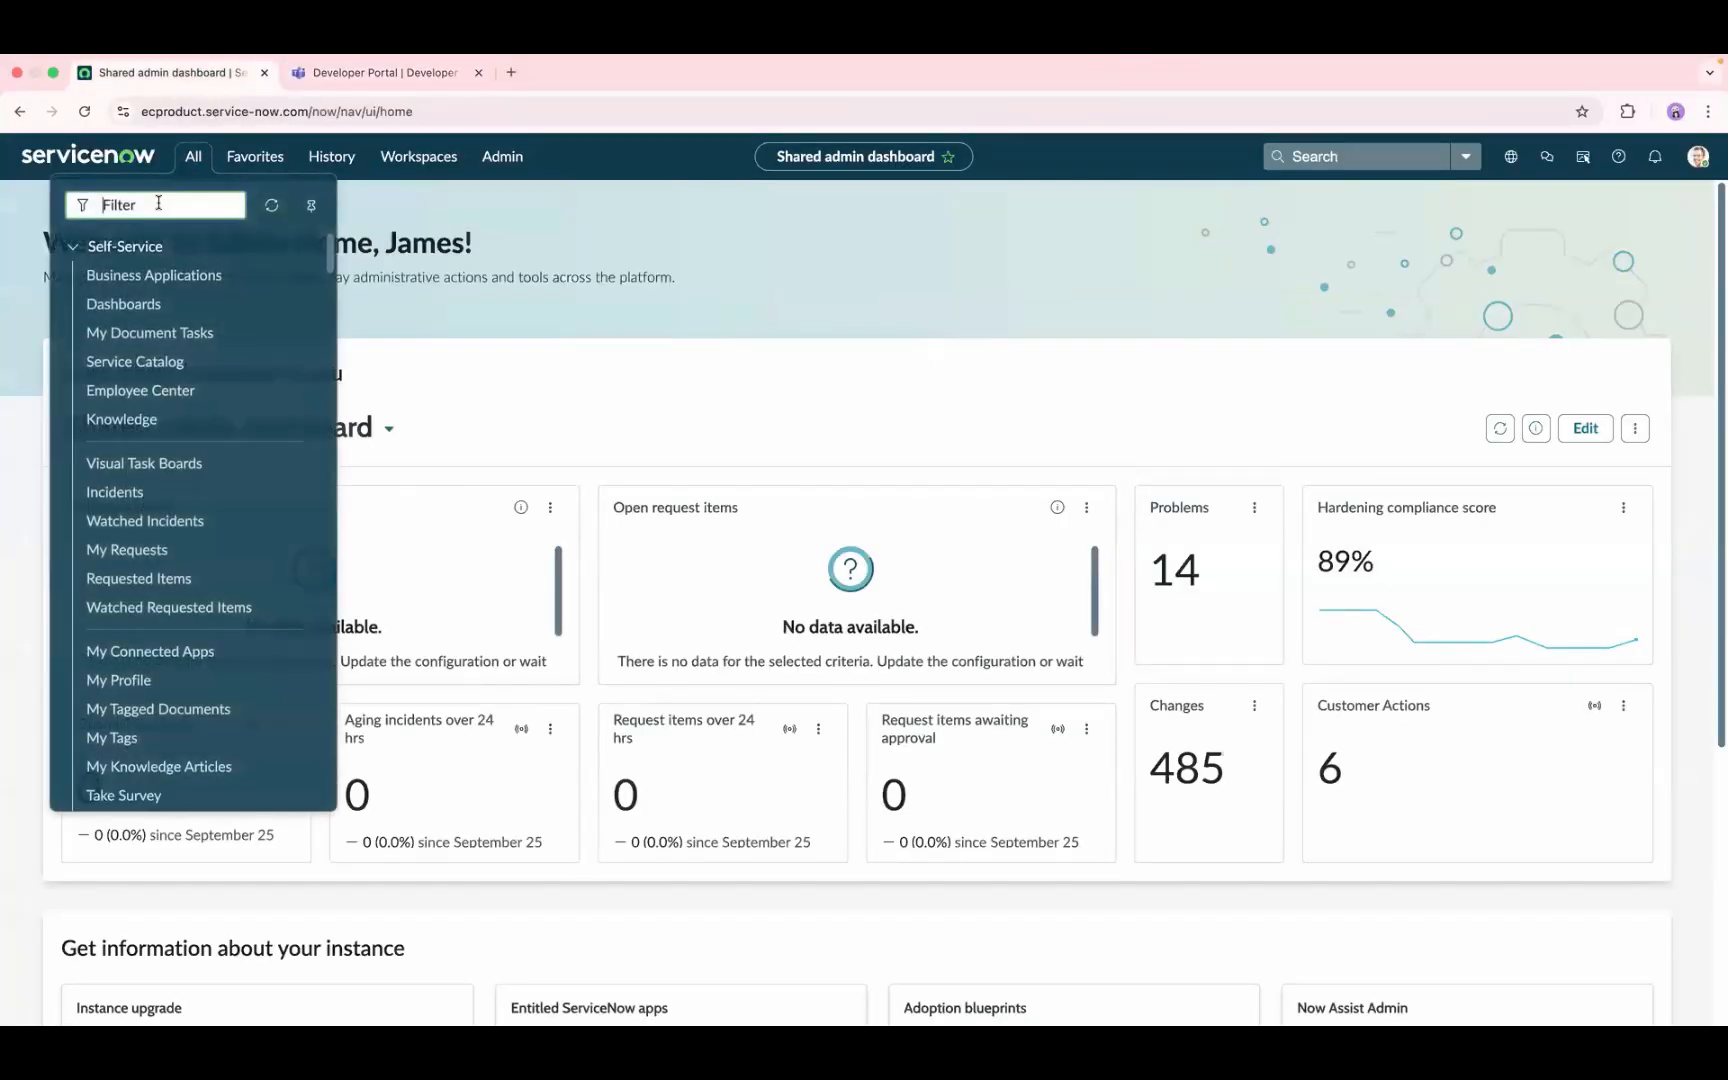
text(chnn)
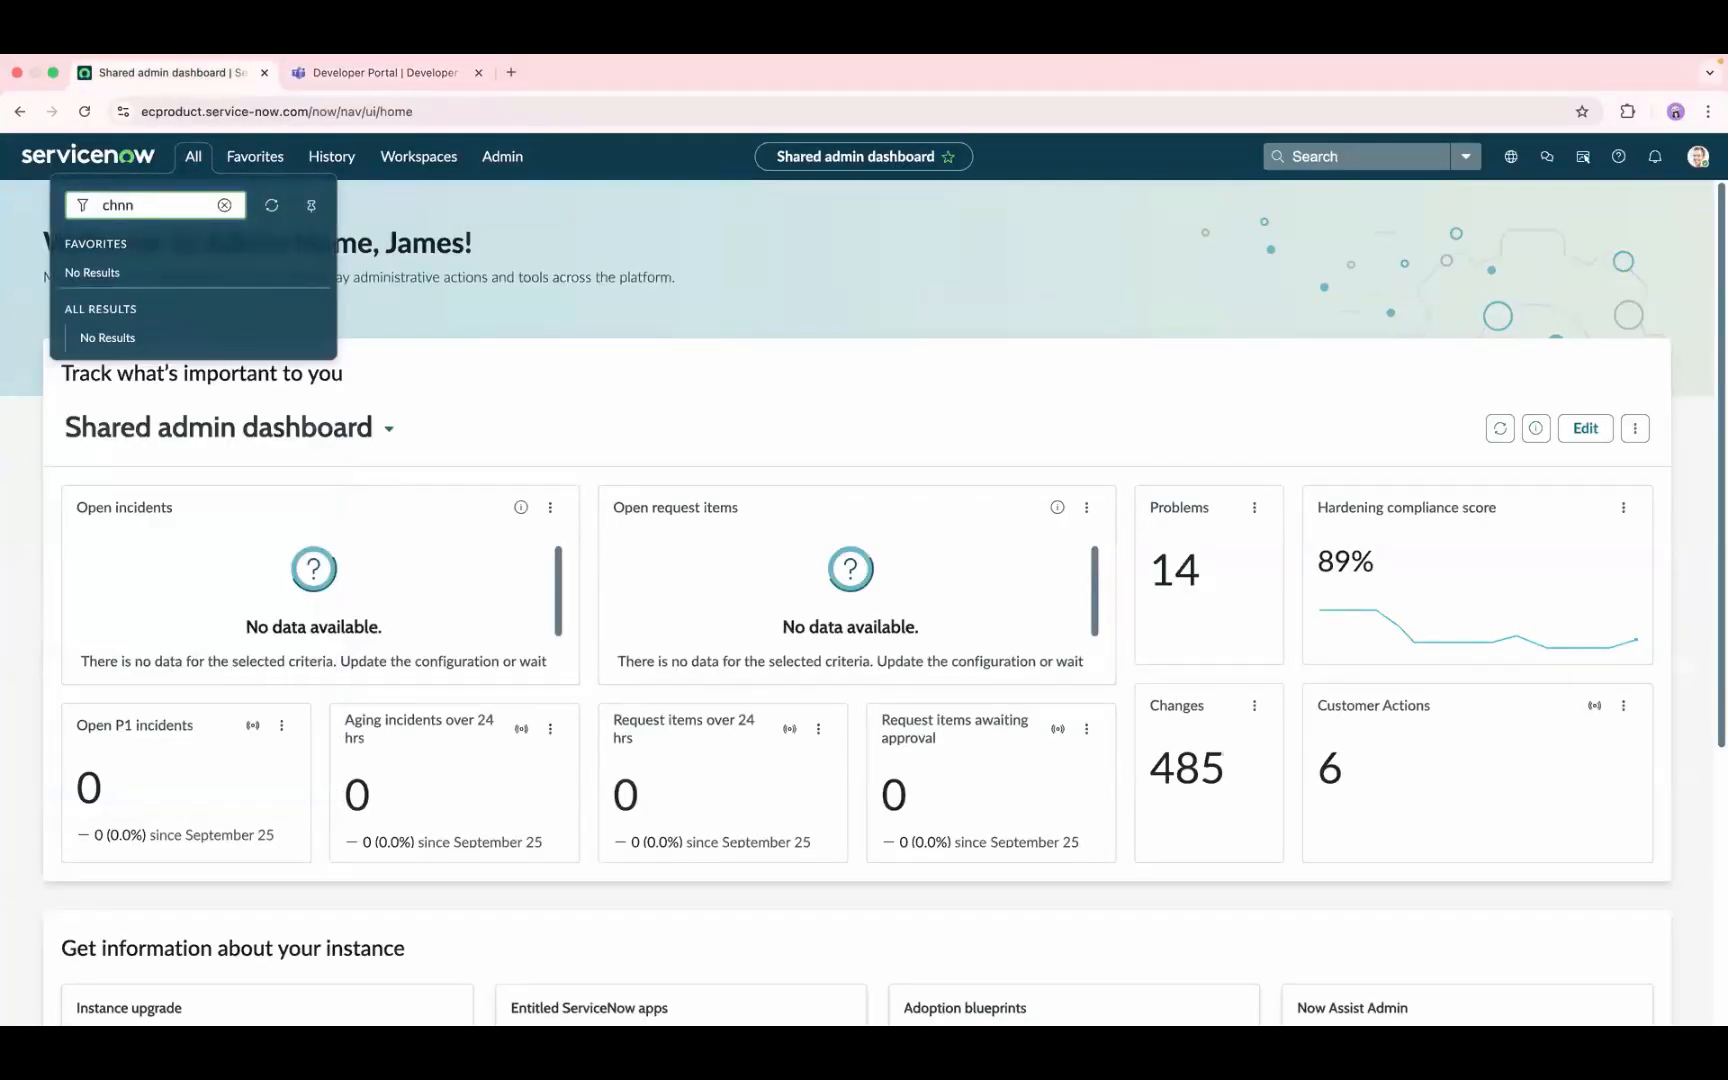
text(nel;s)
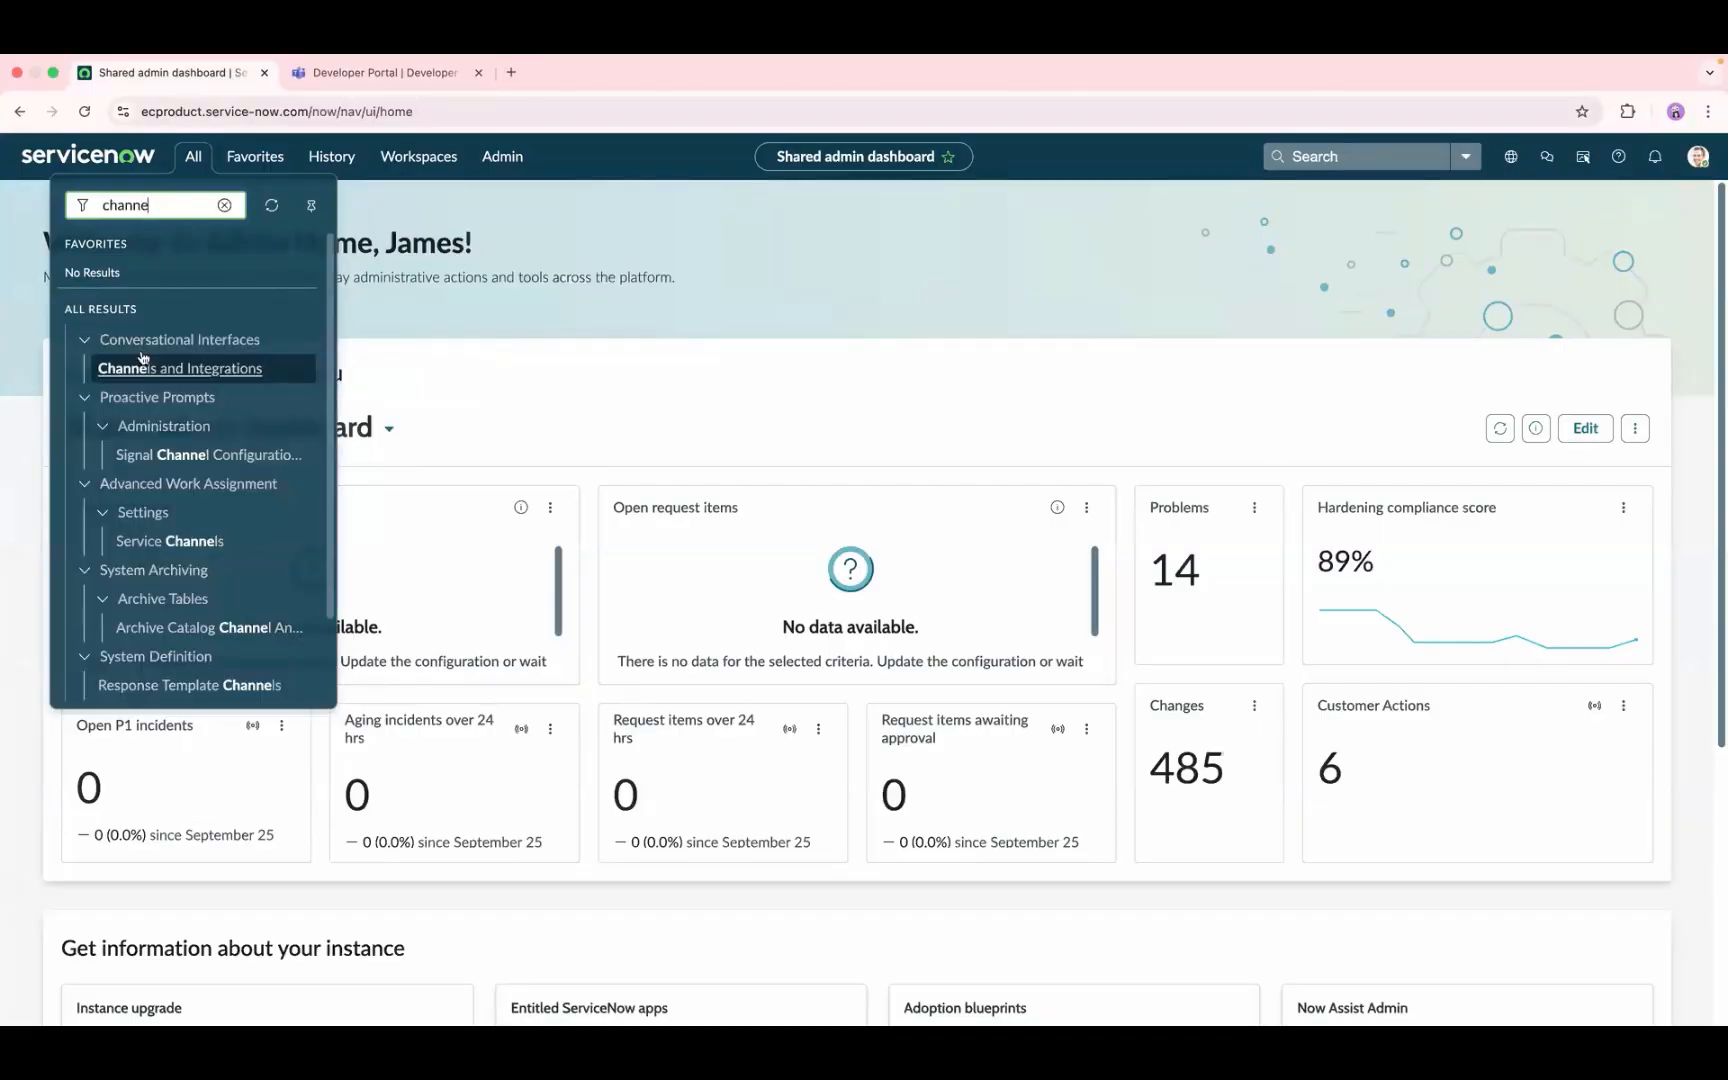
click(142, 366)
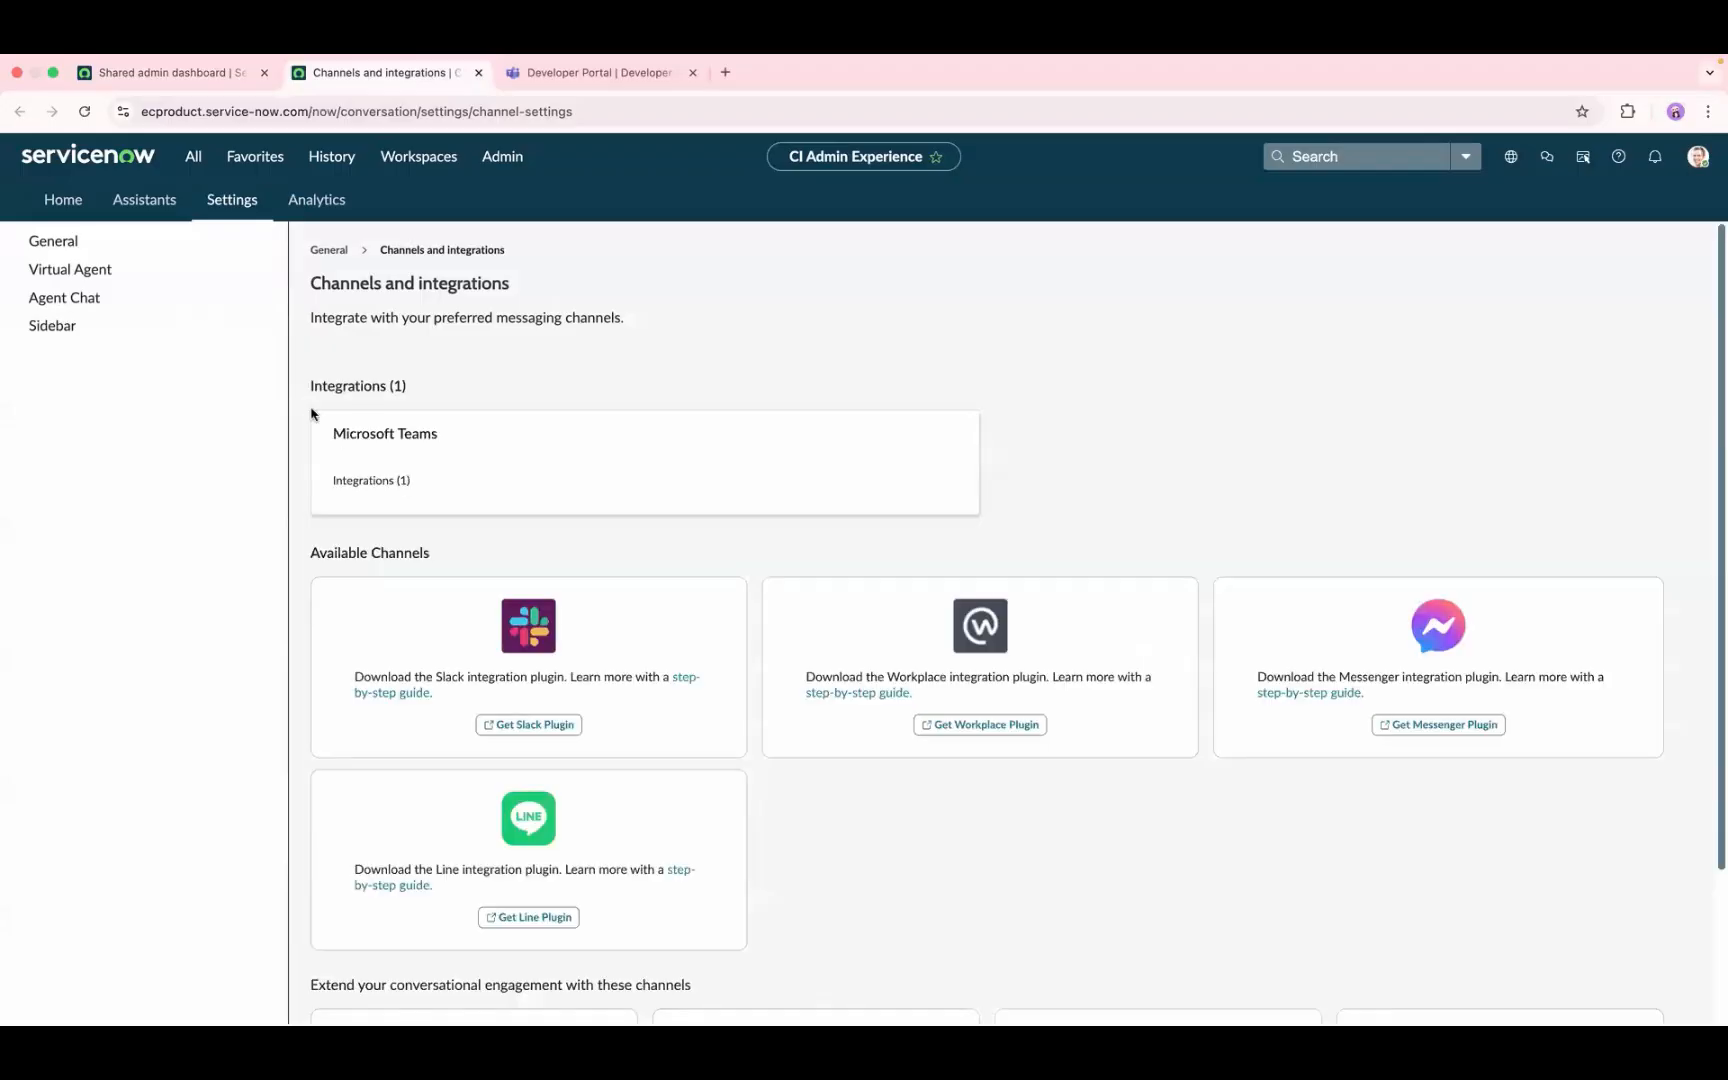
Step: Open the manifest configuration of the self-configured SelfBot in the Microsoft Teams channel for editing
mouse_move(904, 489)
click(918, 484)
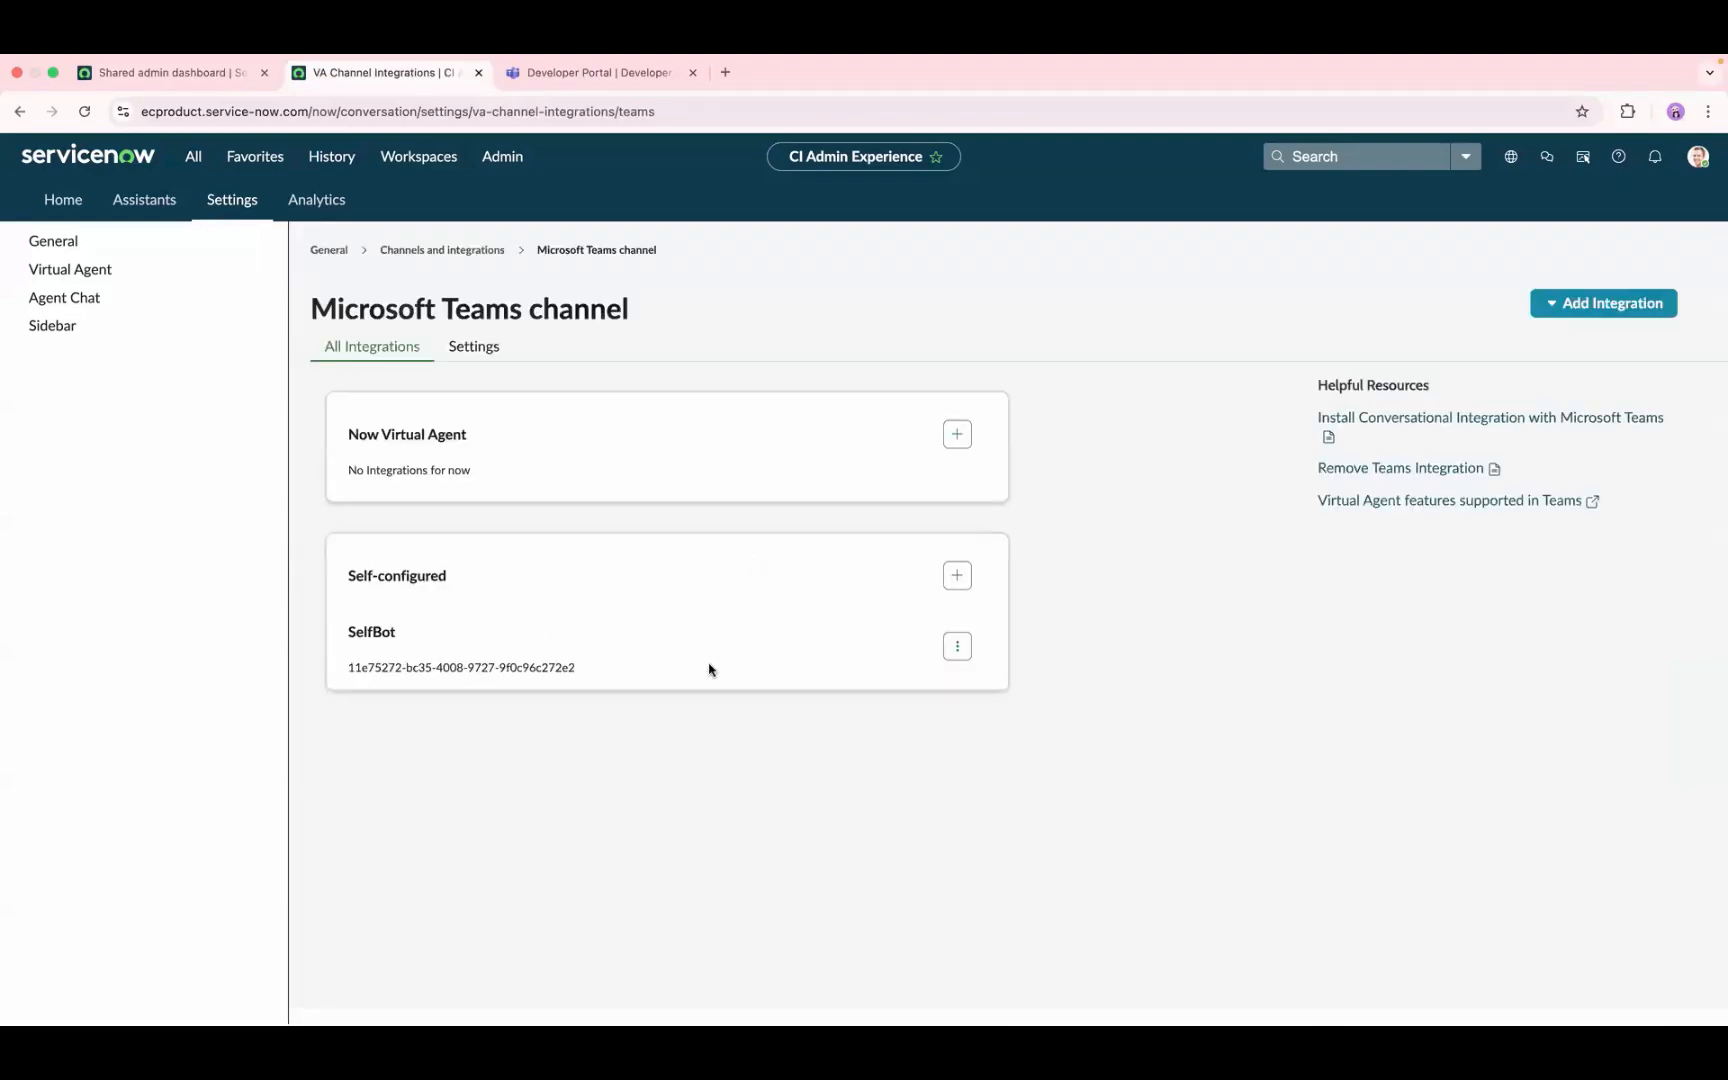
click(957, 648)
click(965, 672)
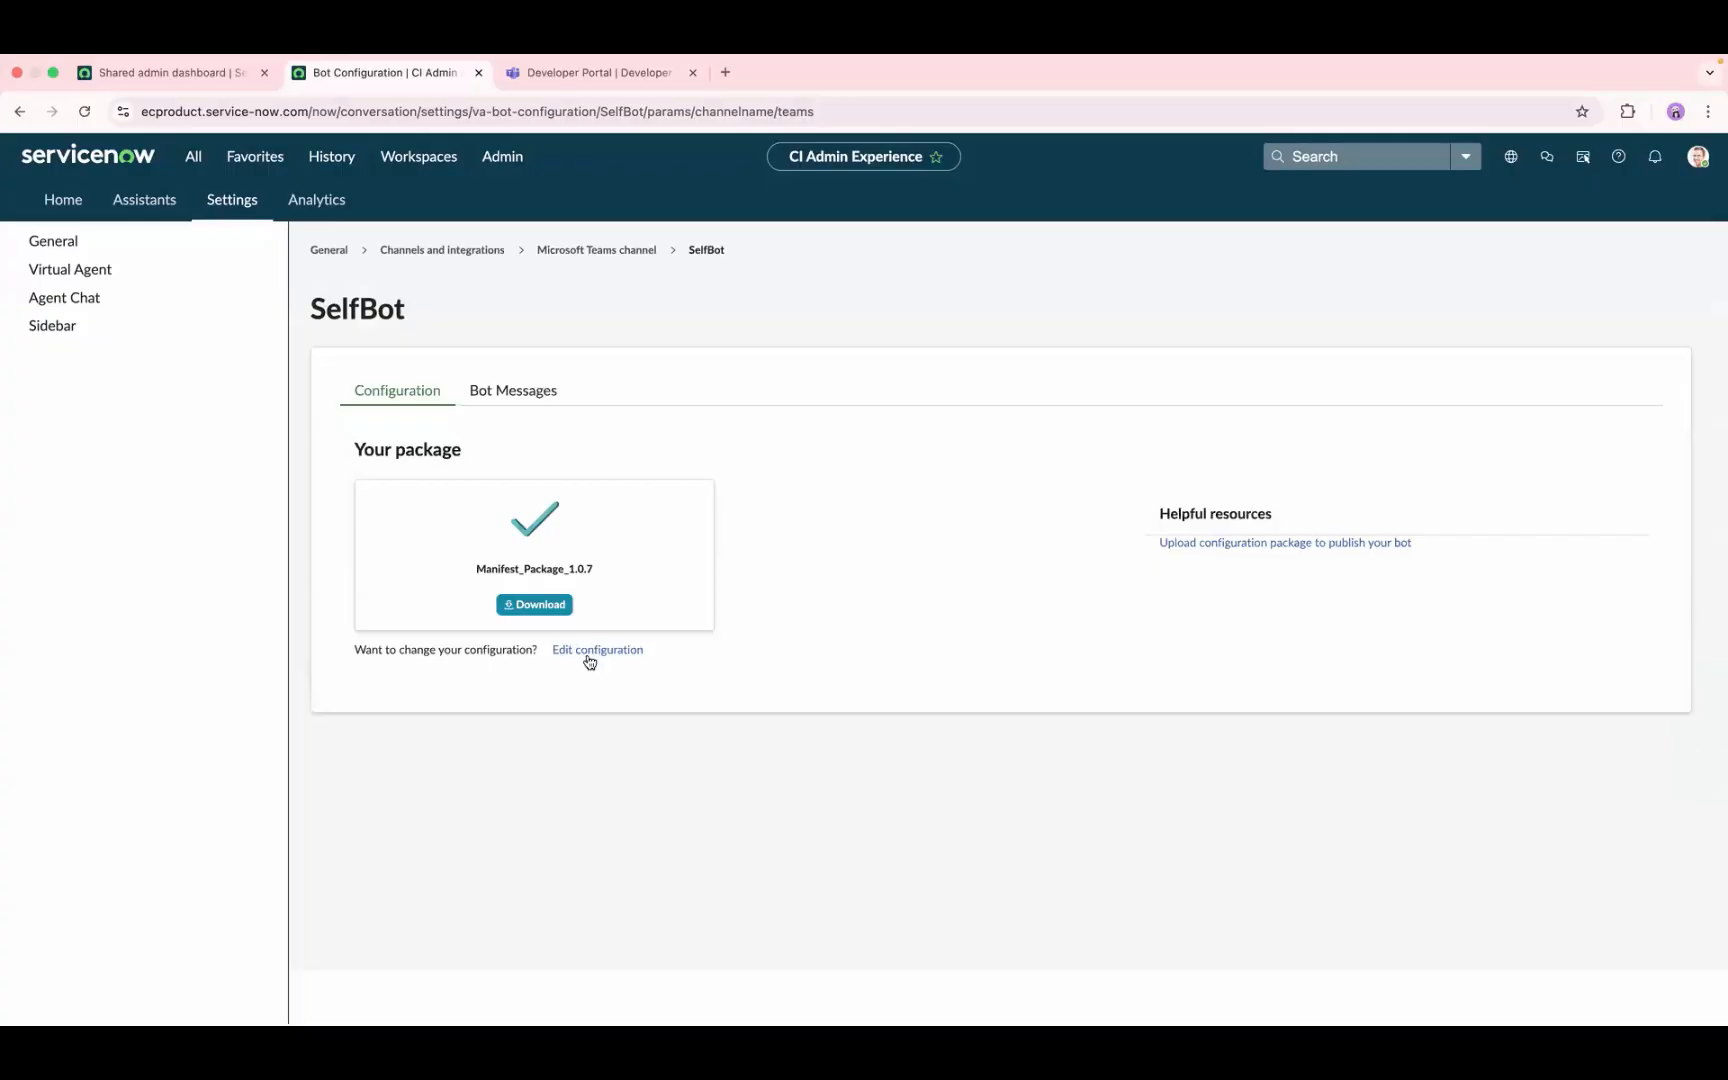
click(595, 652)
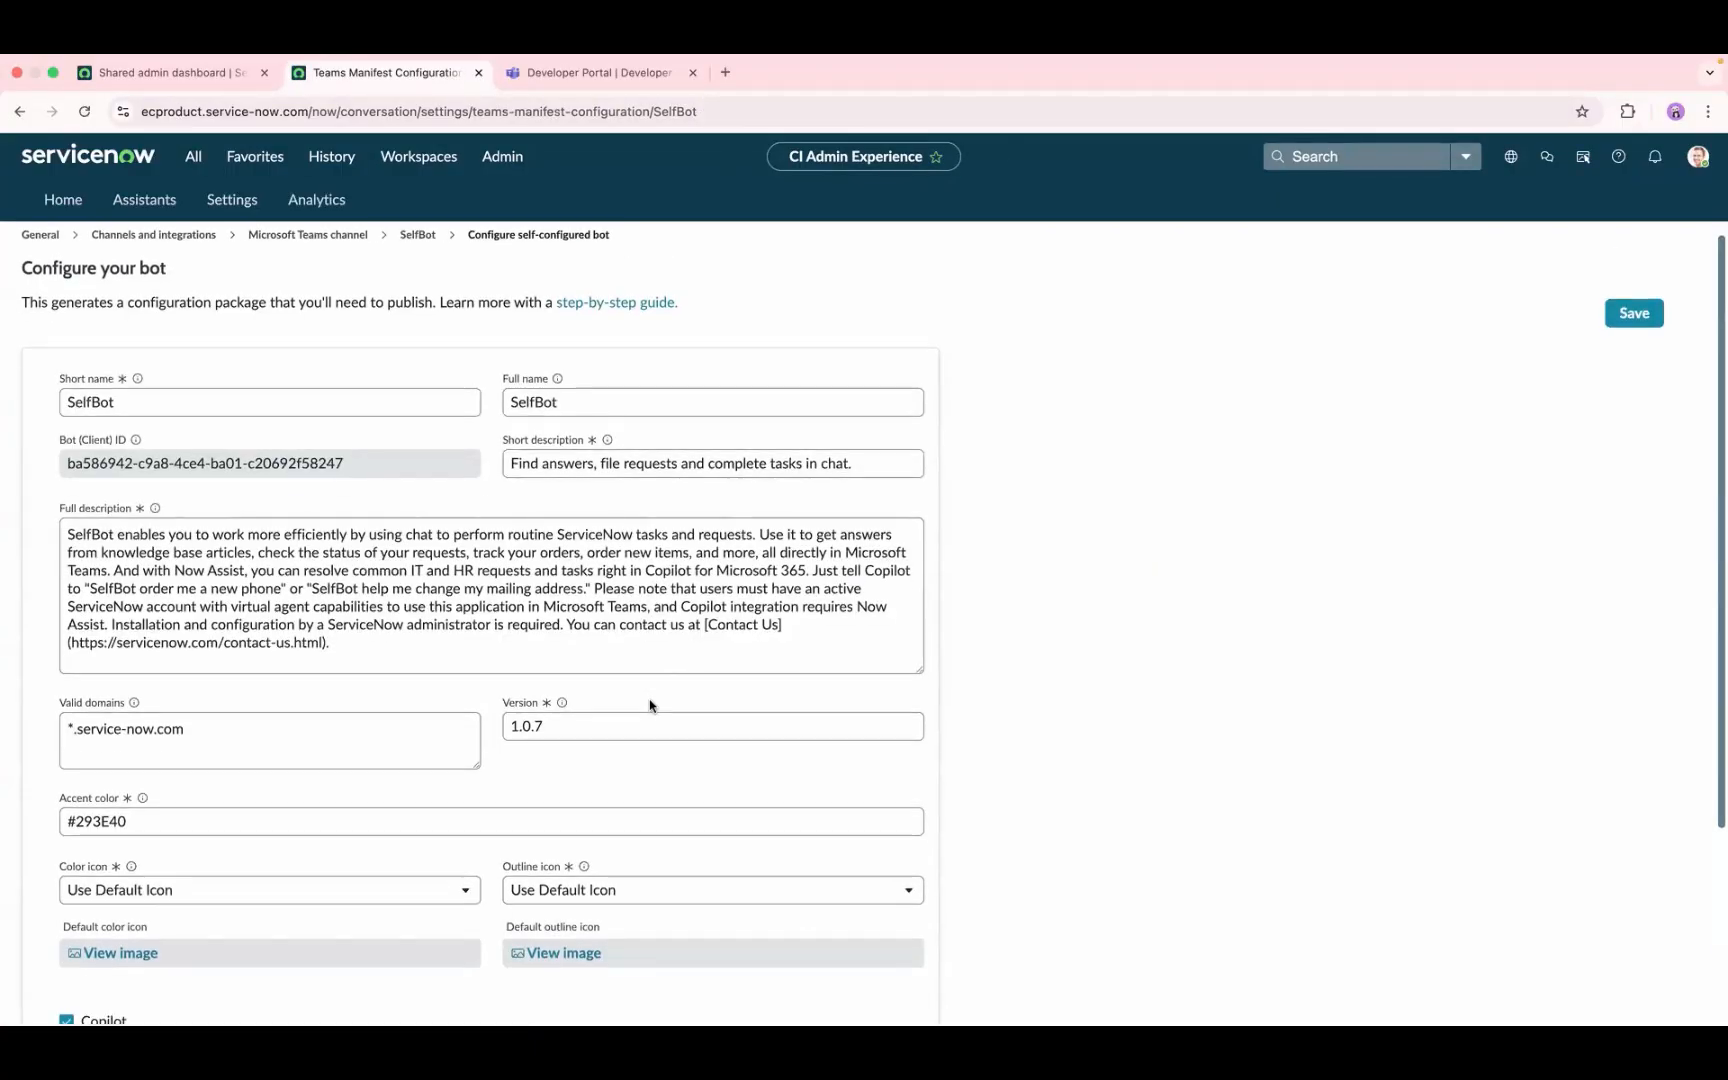
Step: Examine SelfBot's configuration: short name, bot name mentions in the full description, icons, Copilot option and sample prompts
click(117, 414)
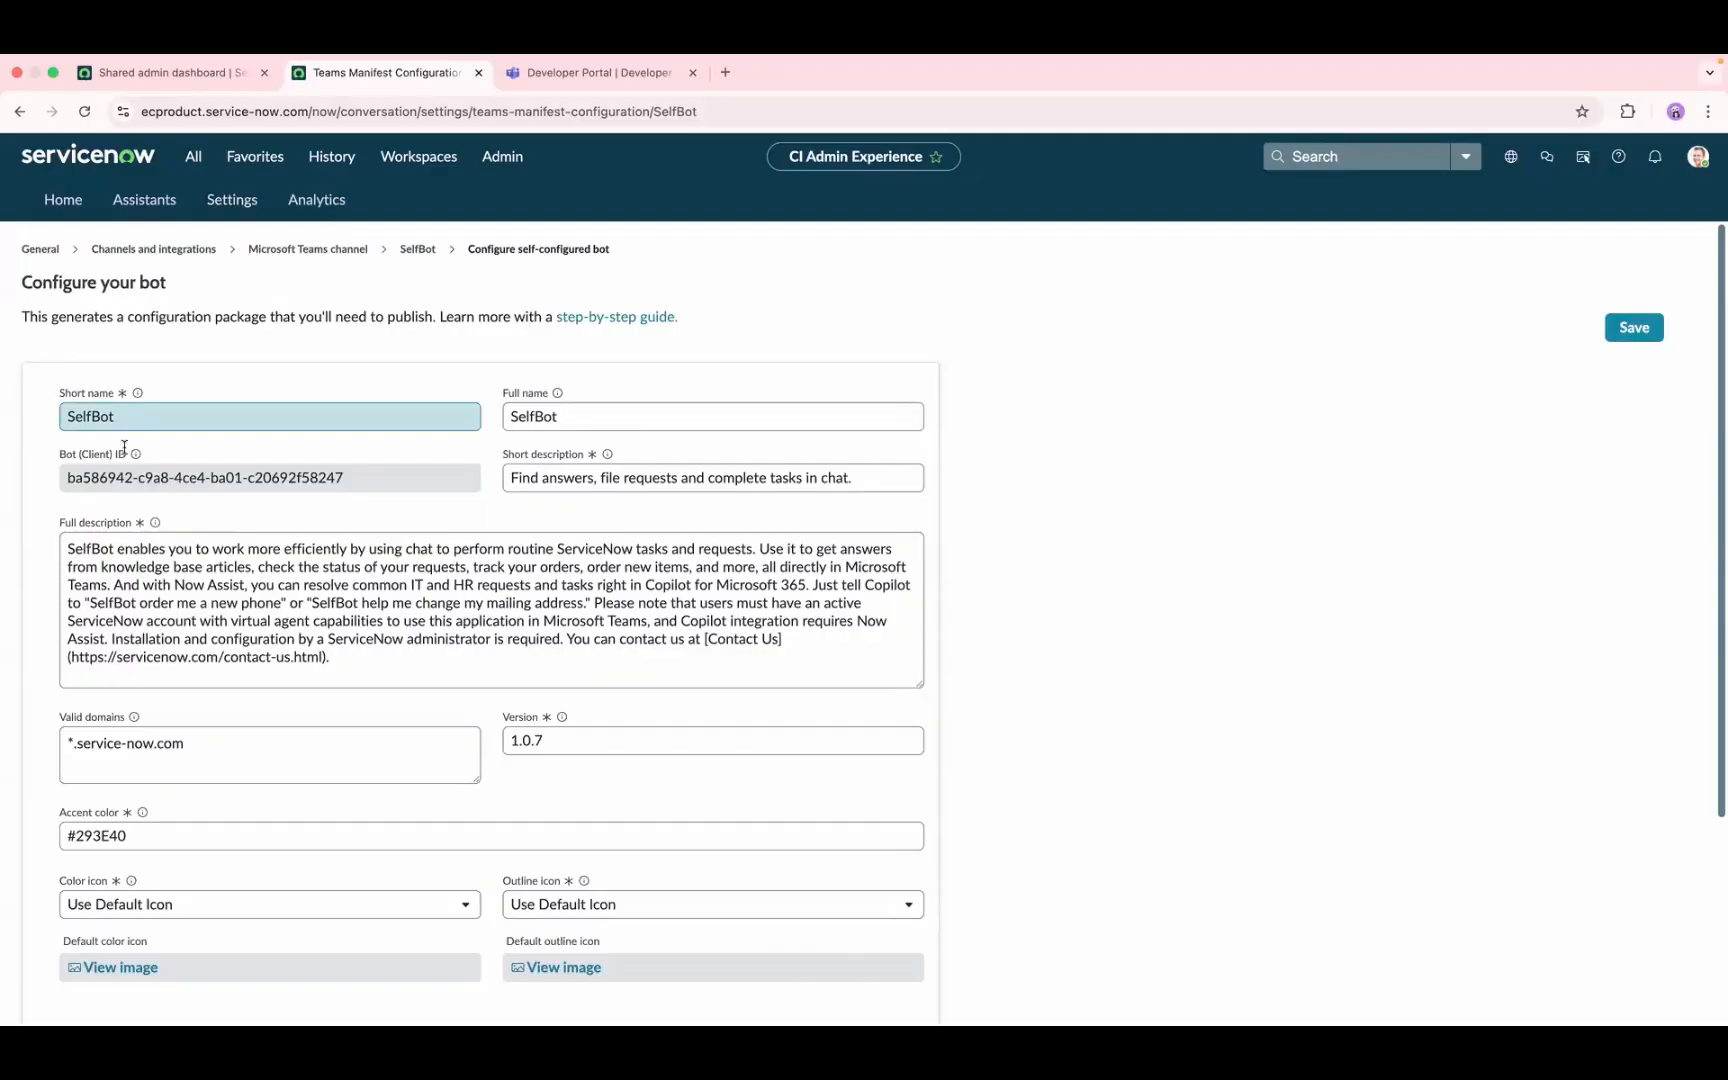
click(139, 648)
double_click(113, 551)
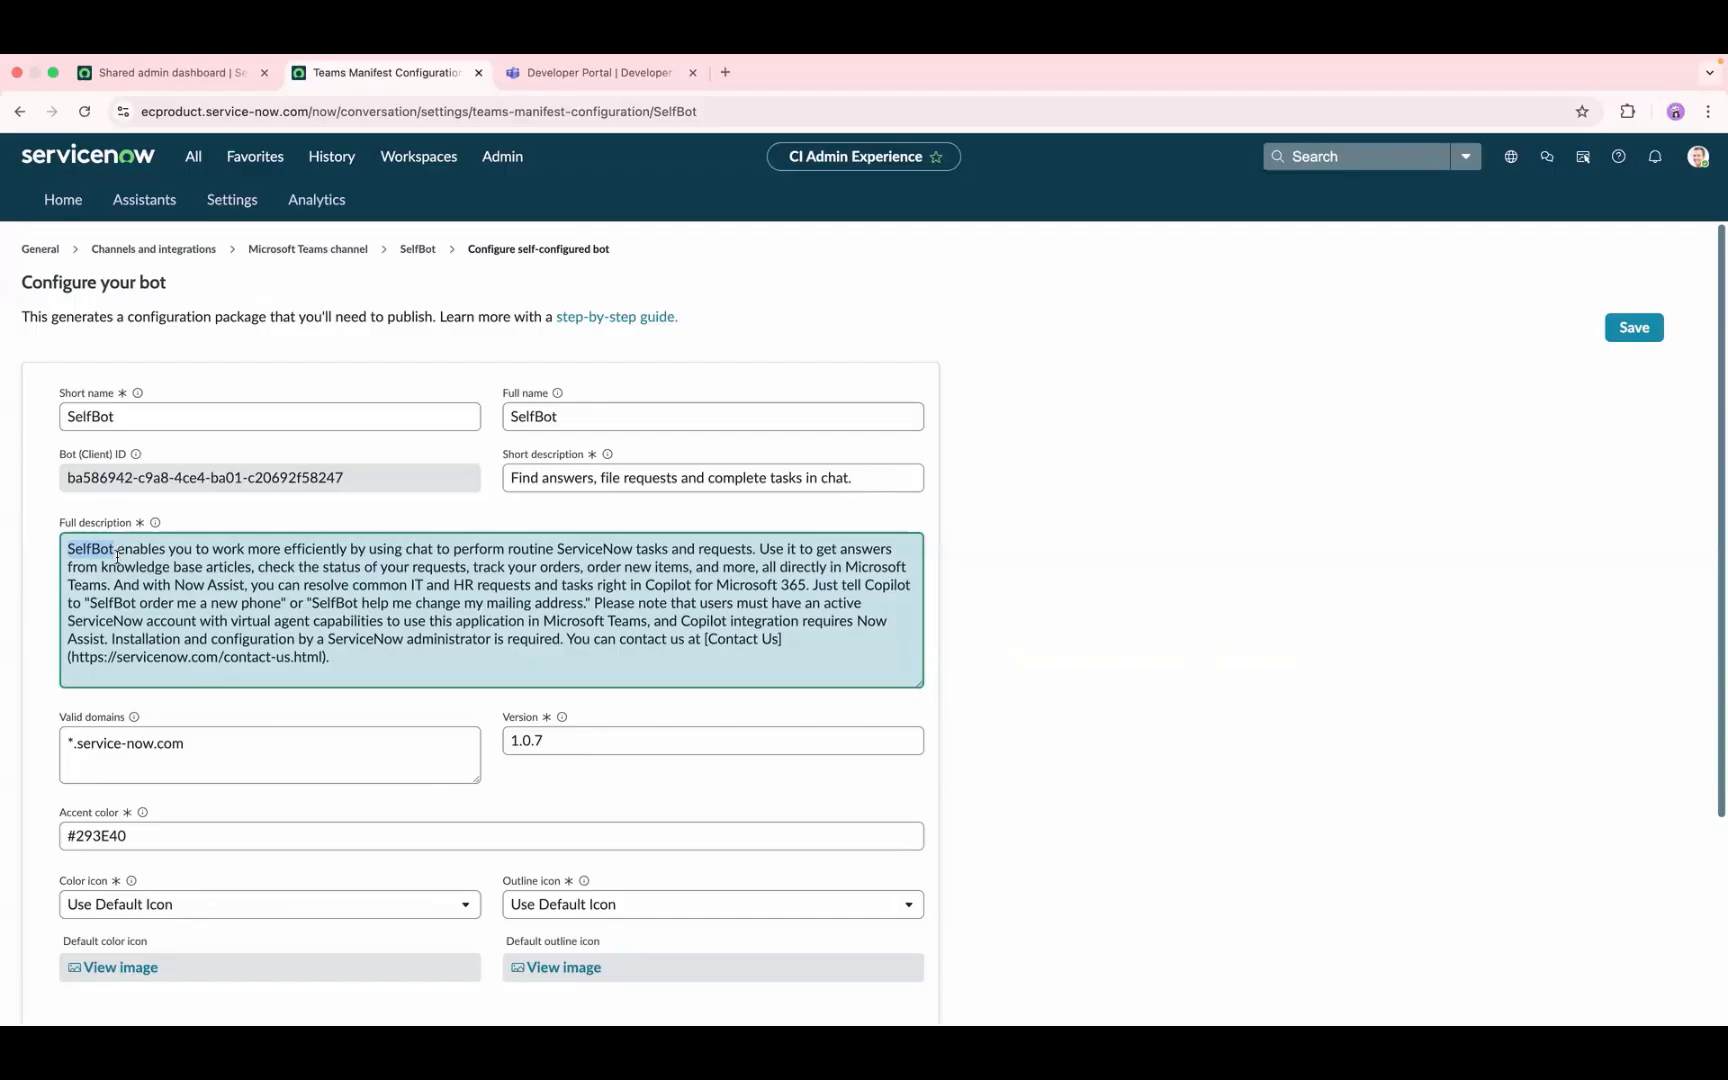
drag(135, 604, 89, 602)
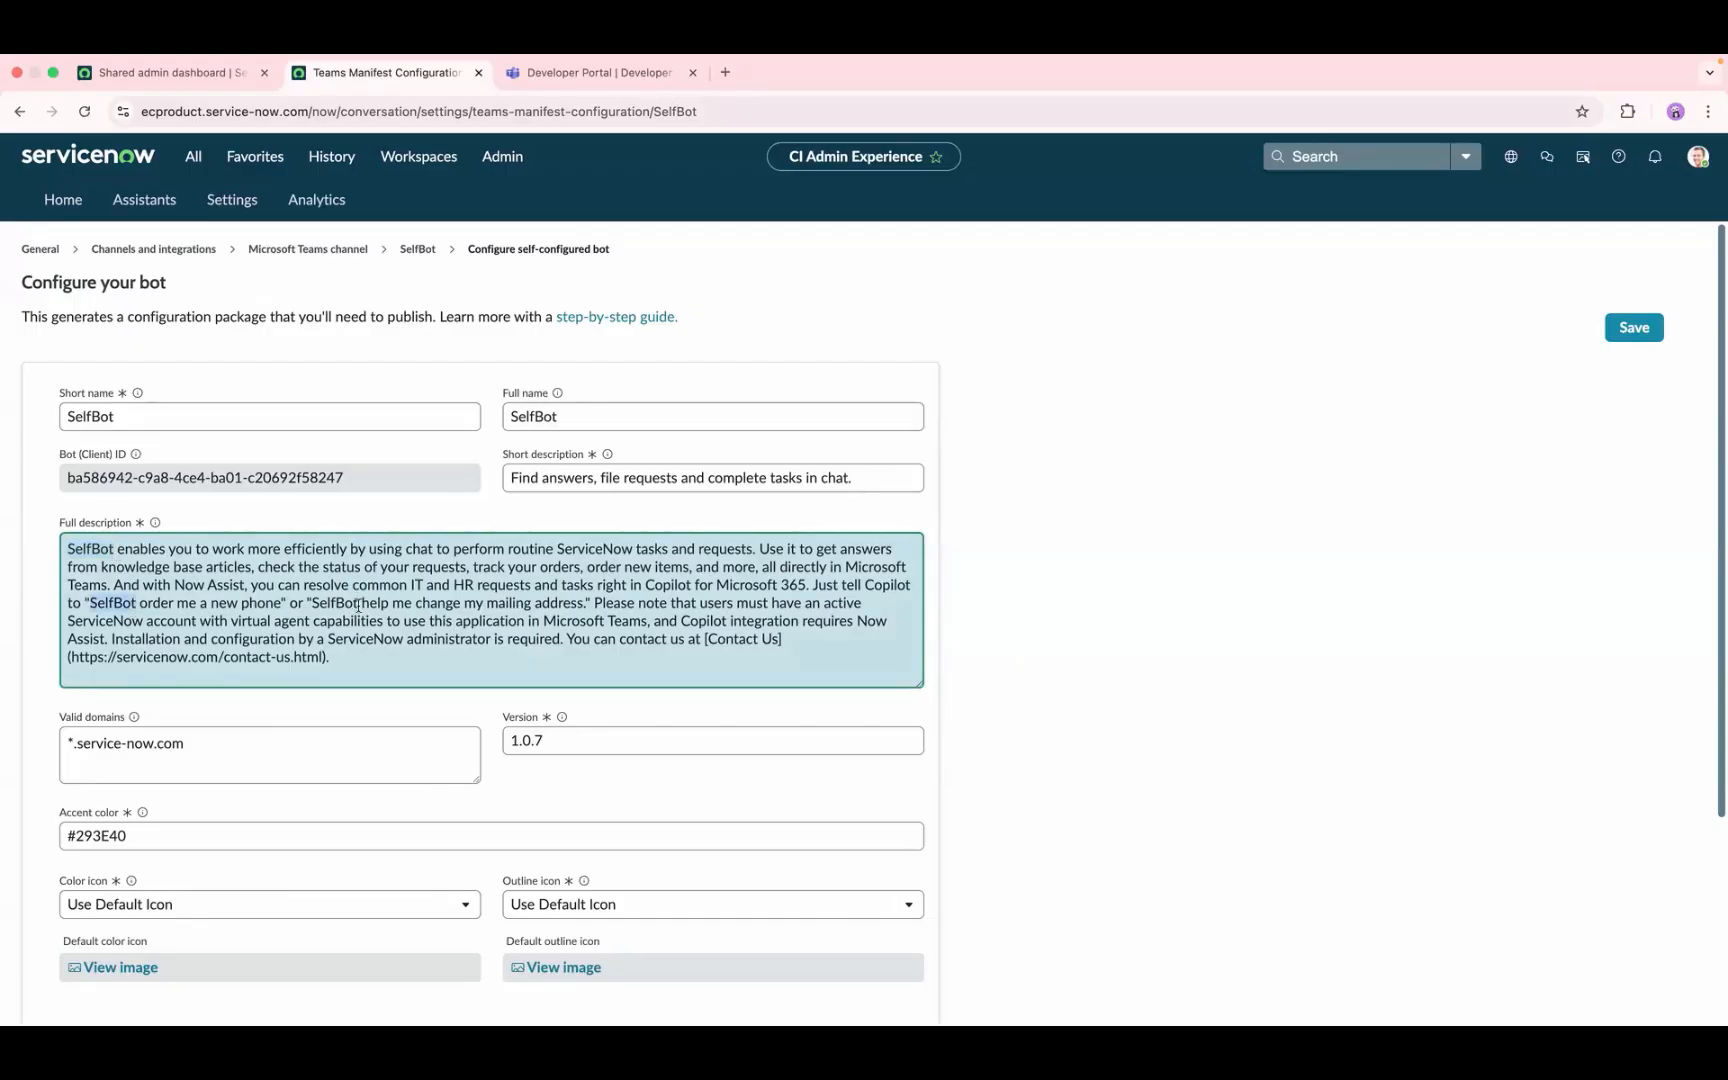
drag(358, 605, 314, 601)
click(327, 620)
scroll(327, 728, down, 1)
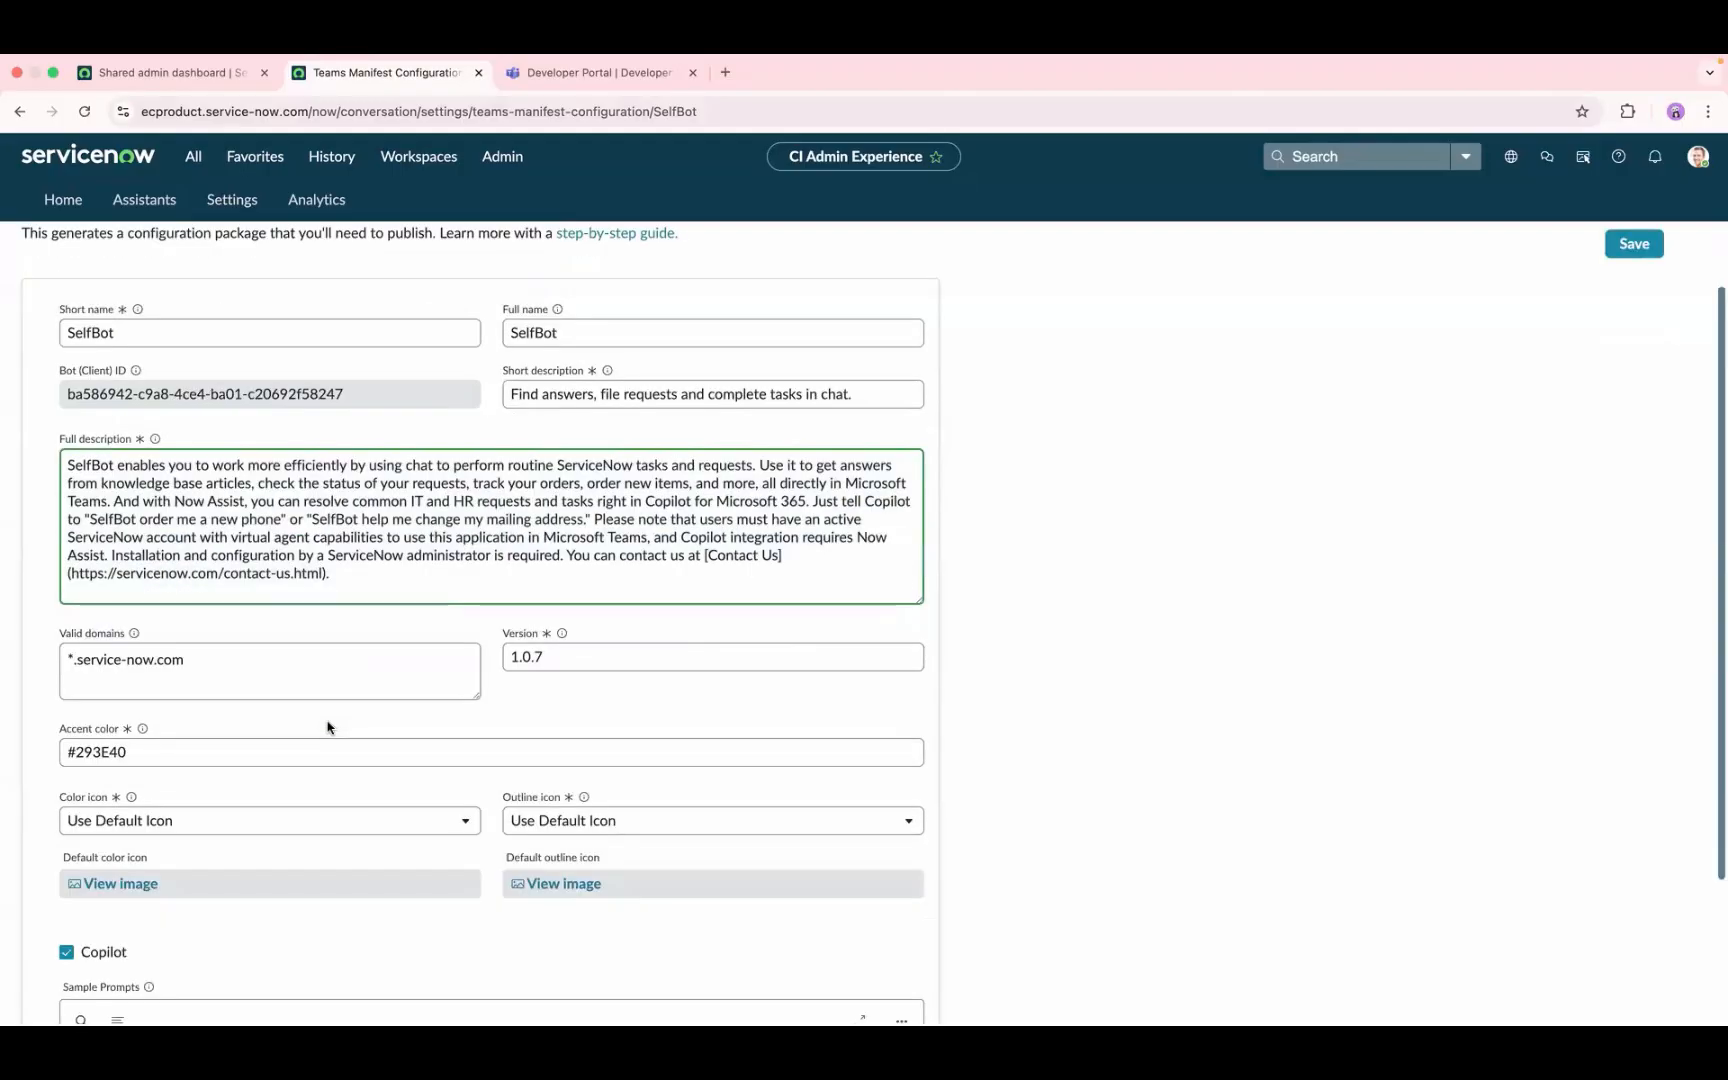
scroll(327, 728, down, 2)
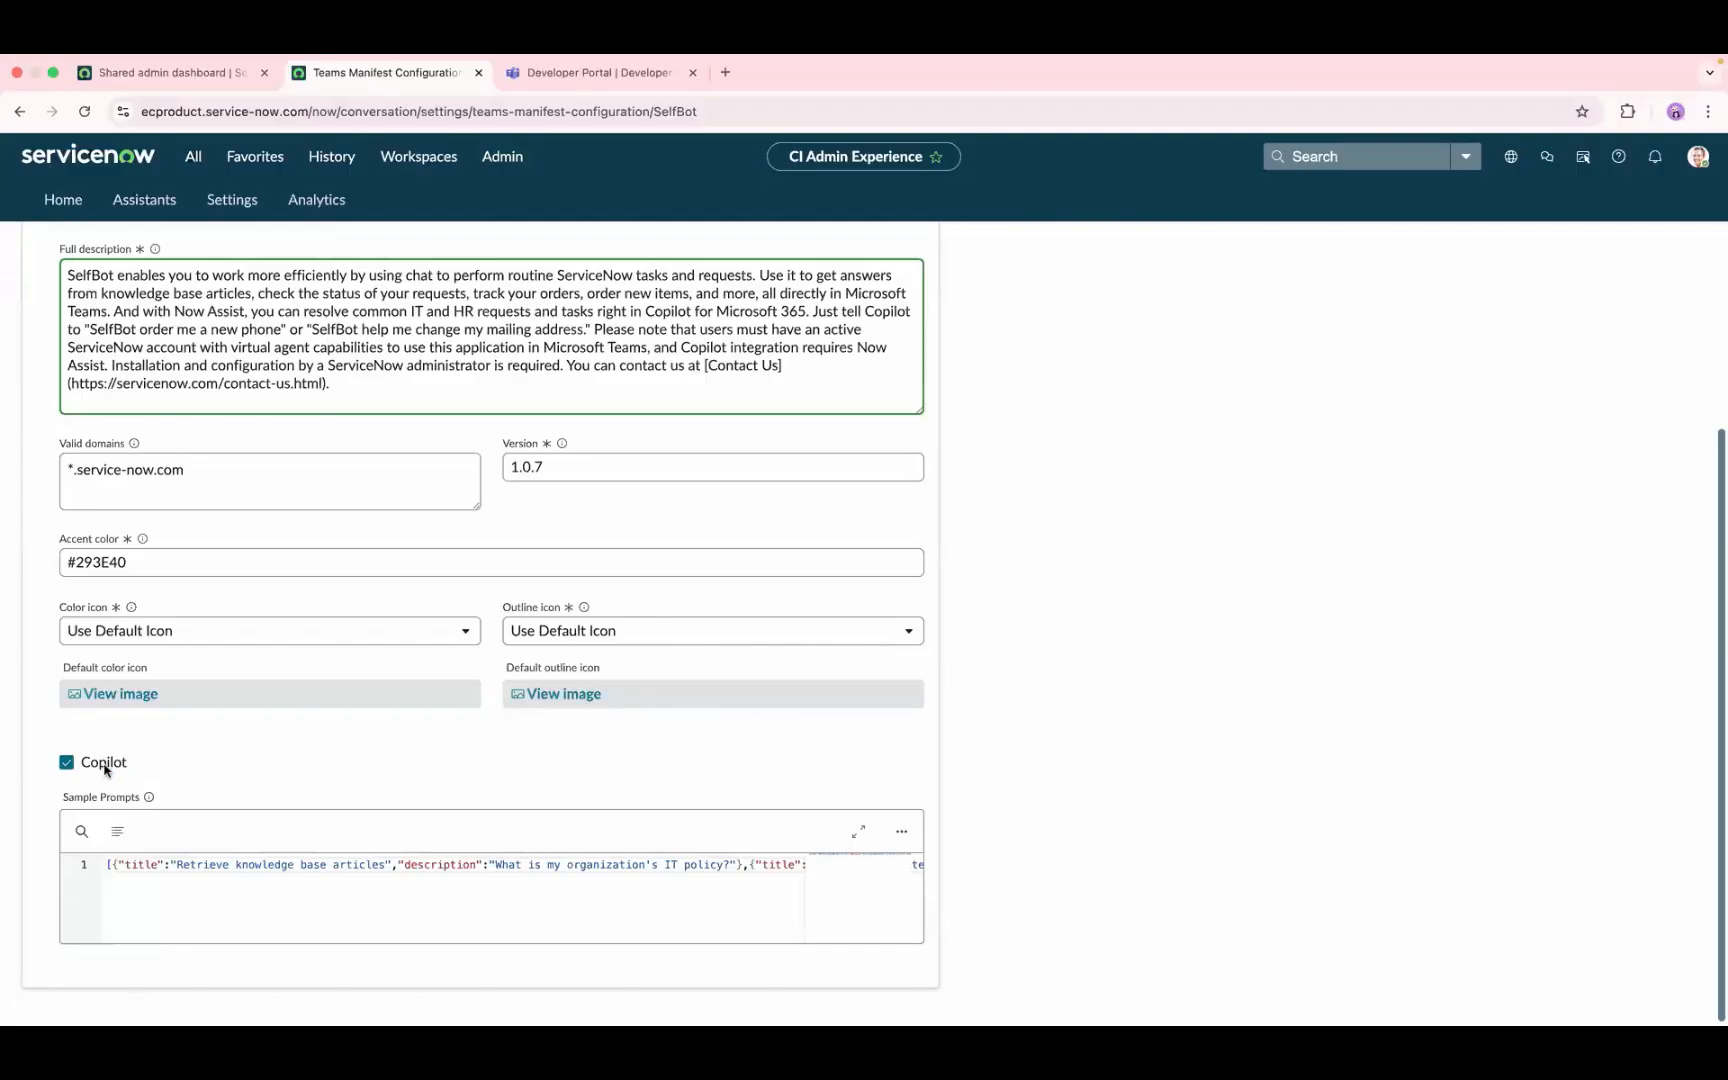
scroll(208, 733, up, 5)
scroll(208, 733, down, 4)
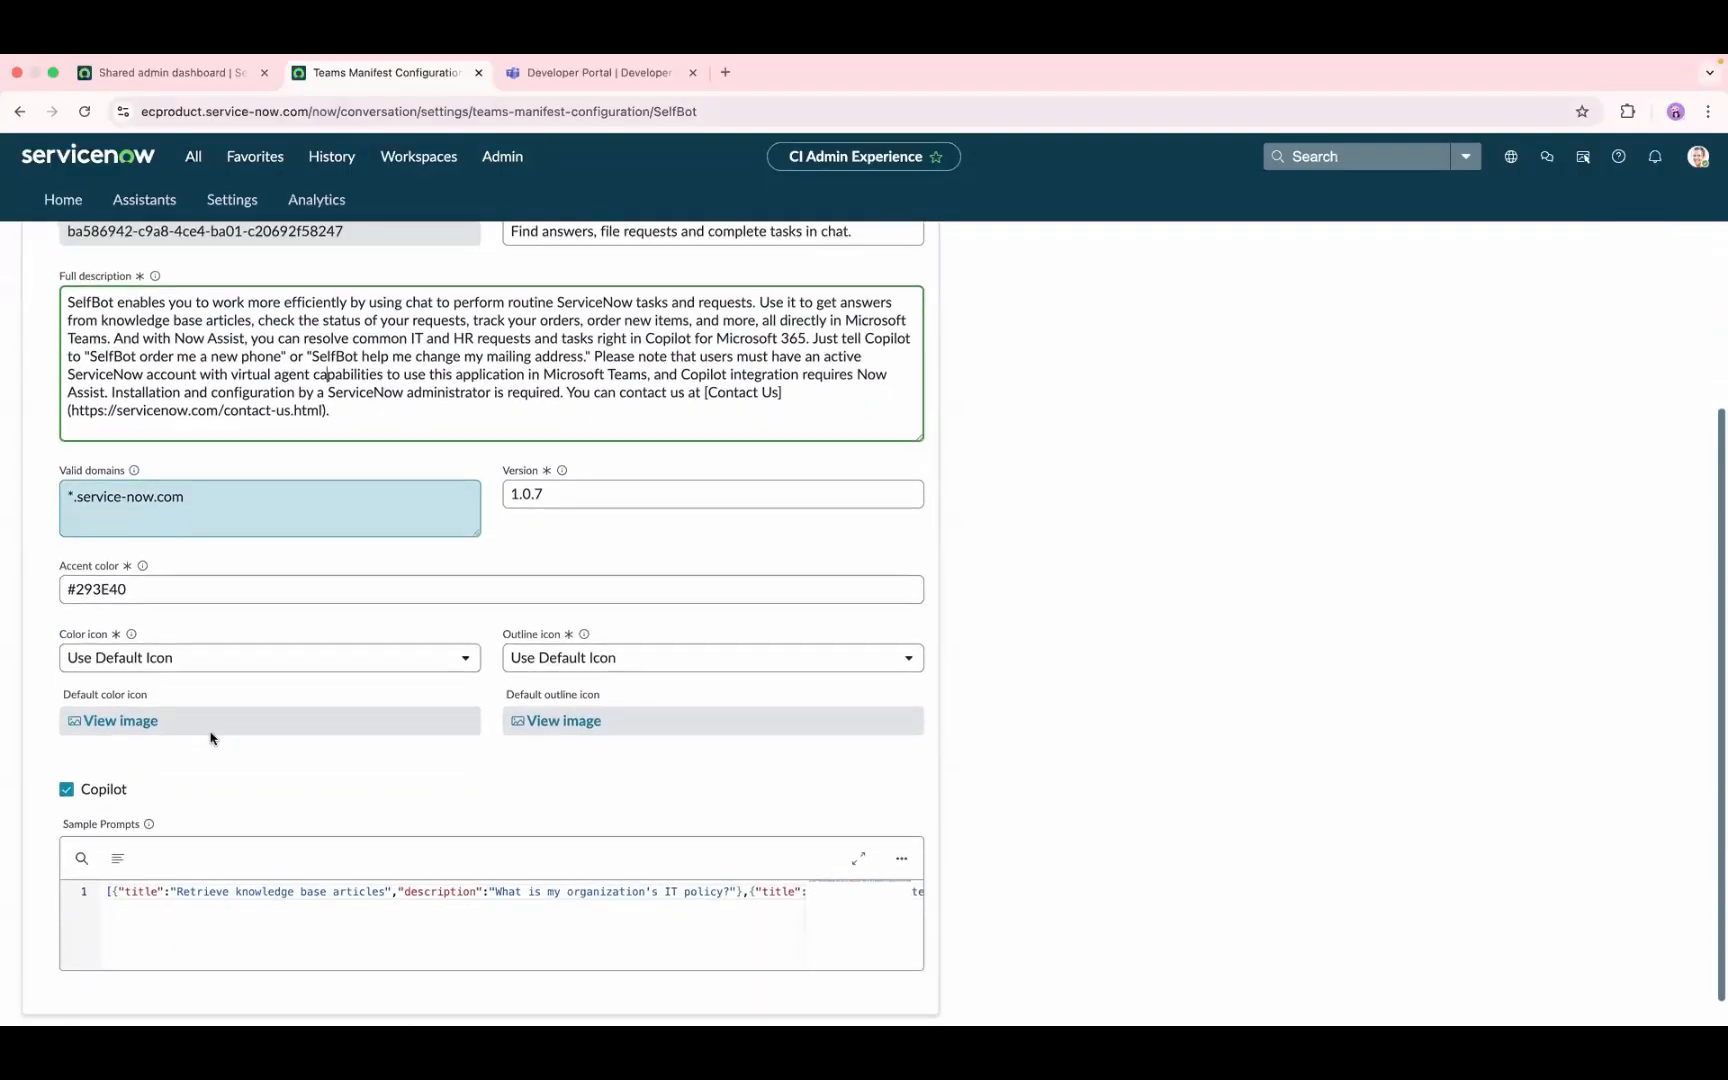
scroll(236, 749, up, 3)
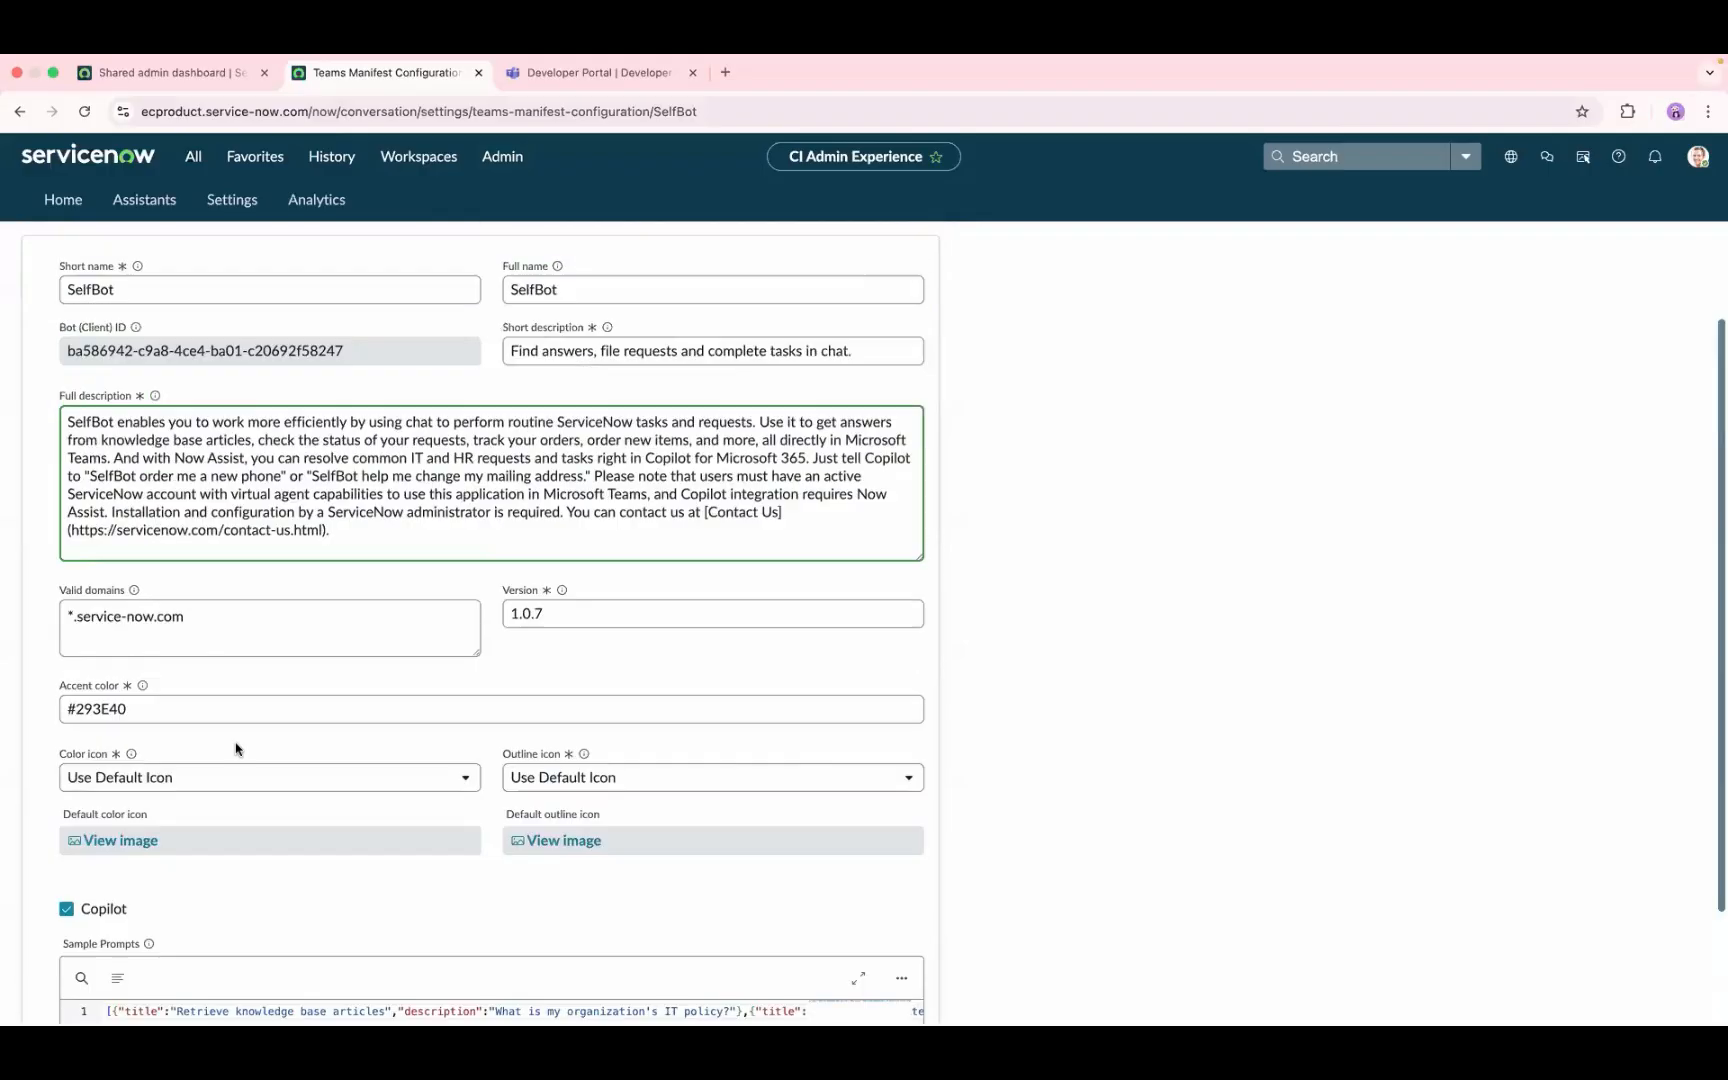
scroll(236, 749, up, 2)
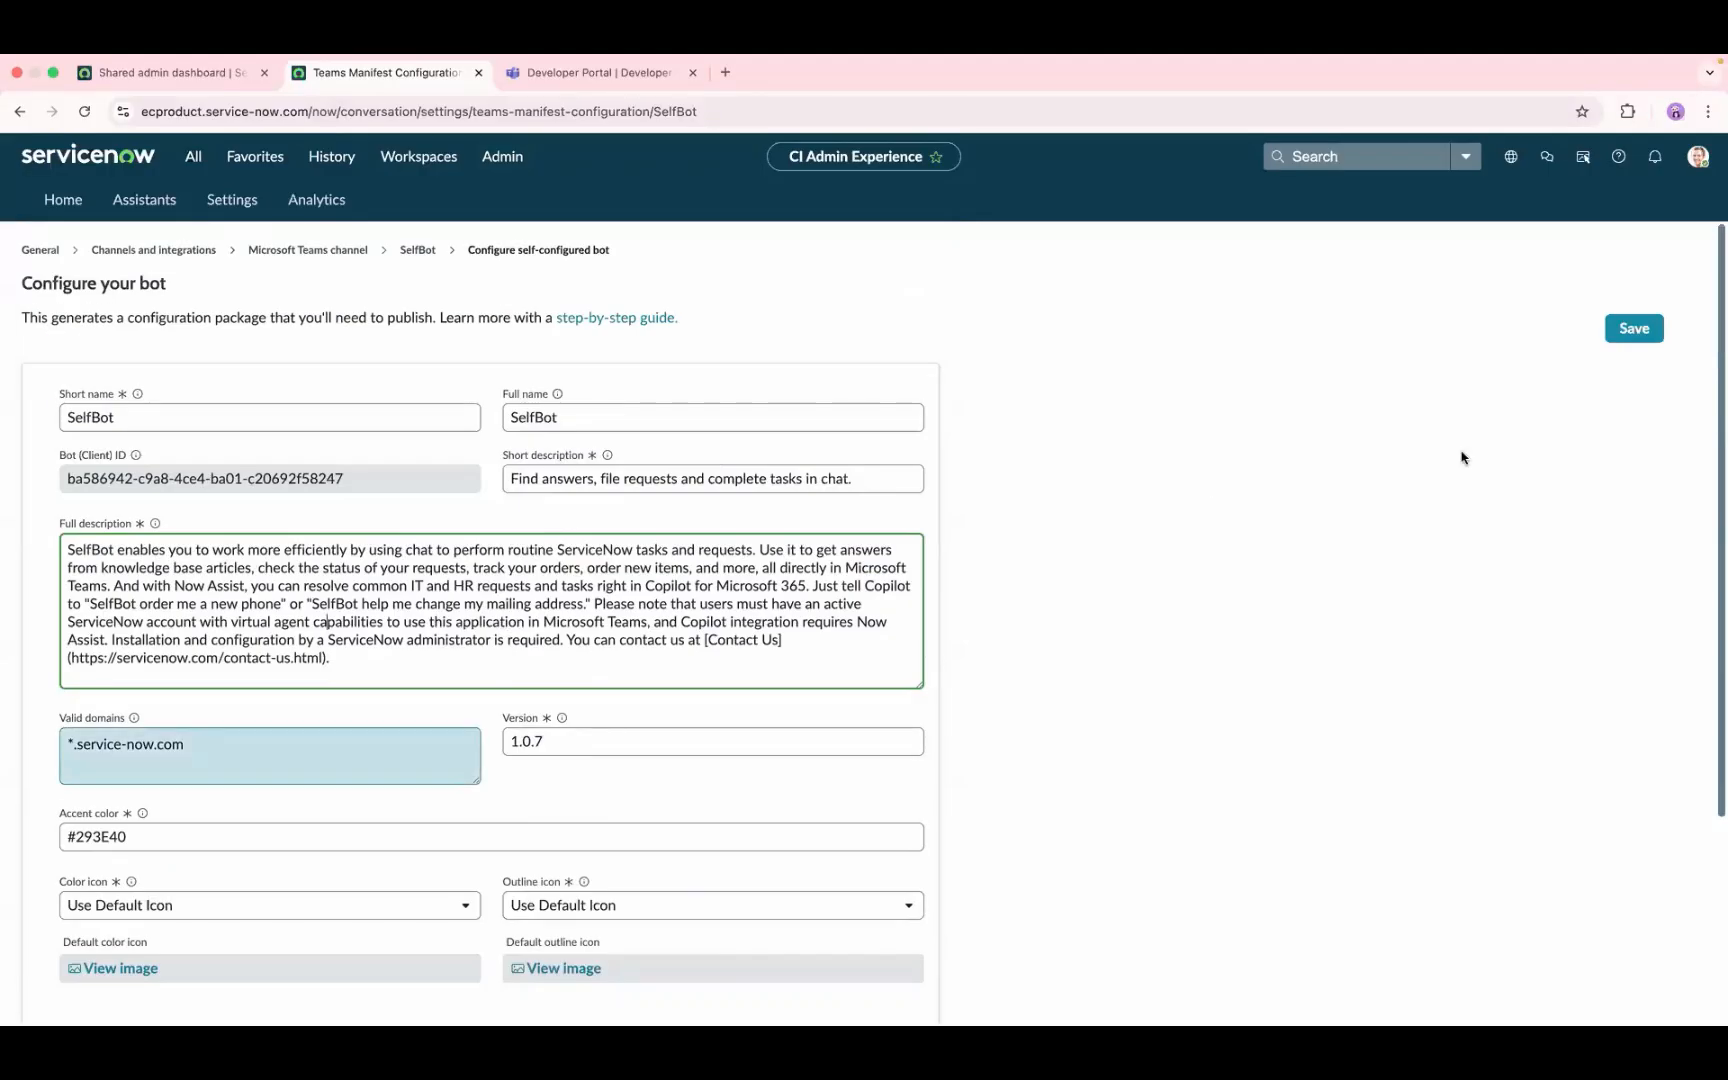
Step: Check the display channels of the Now Assist in Virtual Agent (default) assistant and finish its setup from the review stage
click(418, 251)
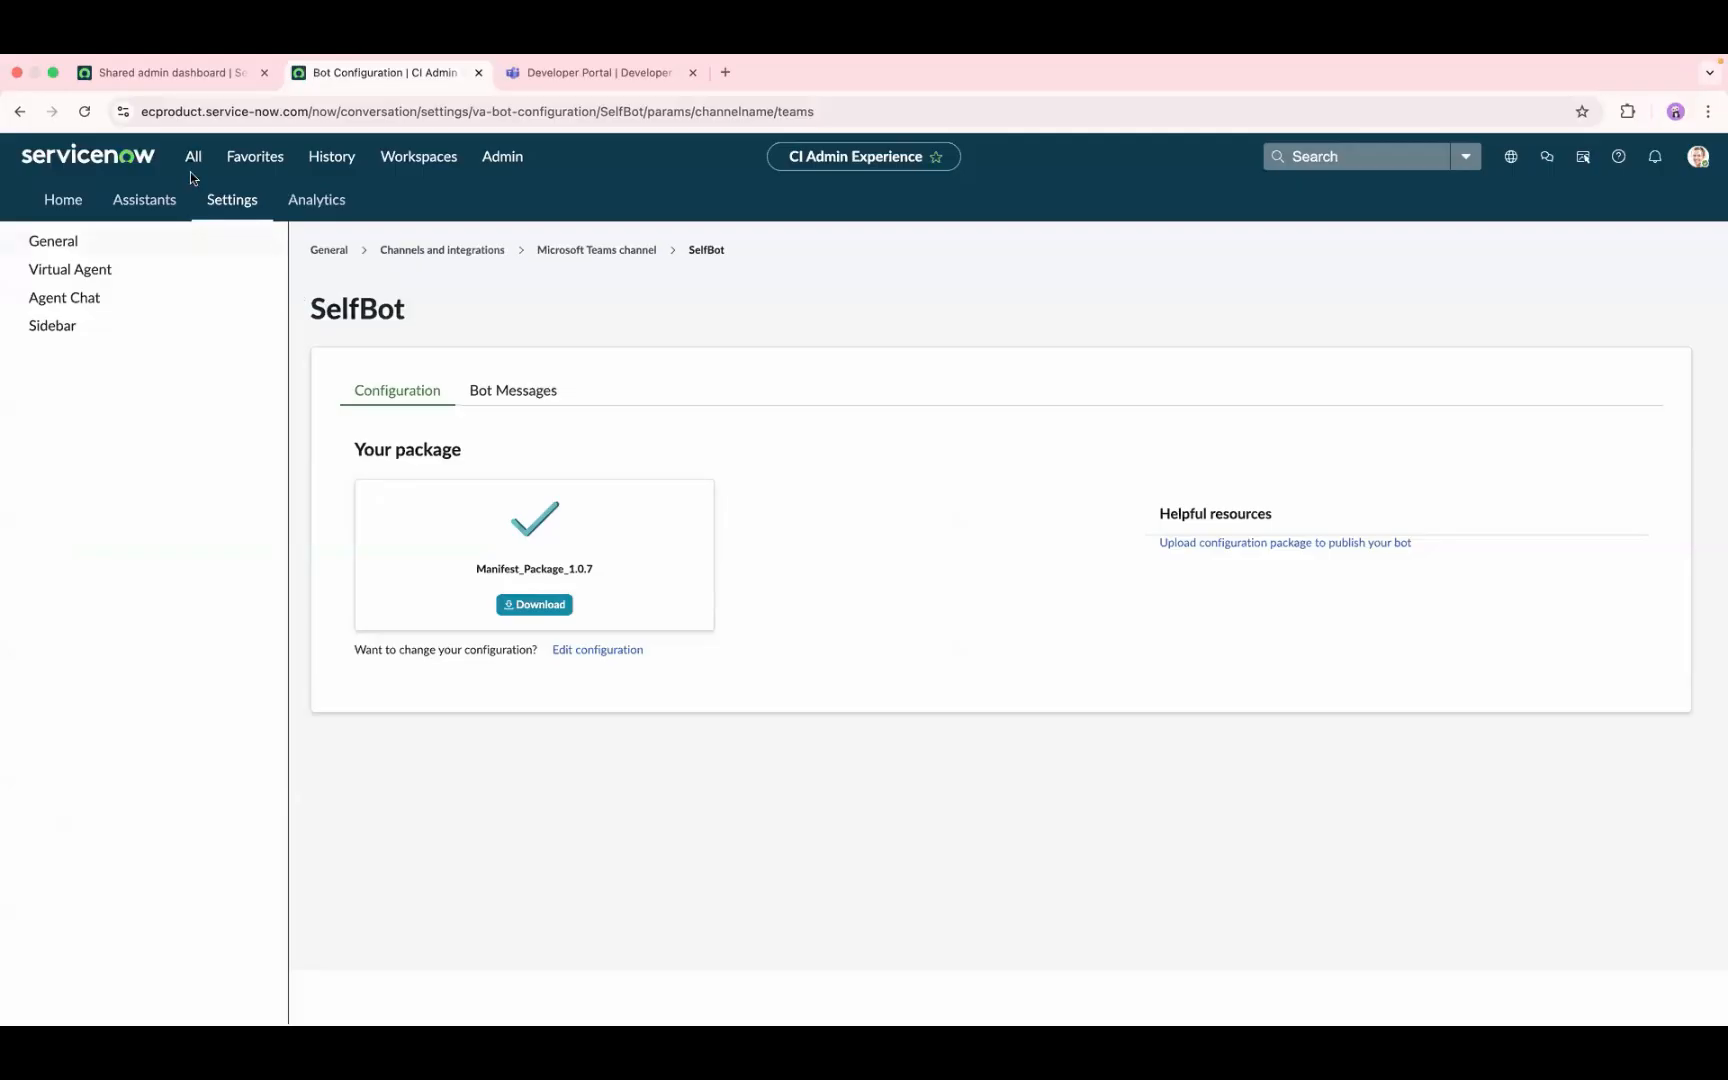
click(165, 202)
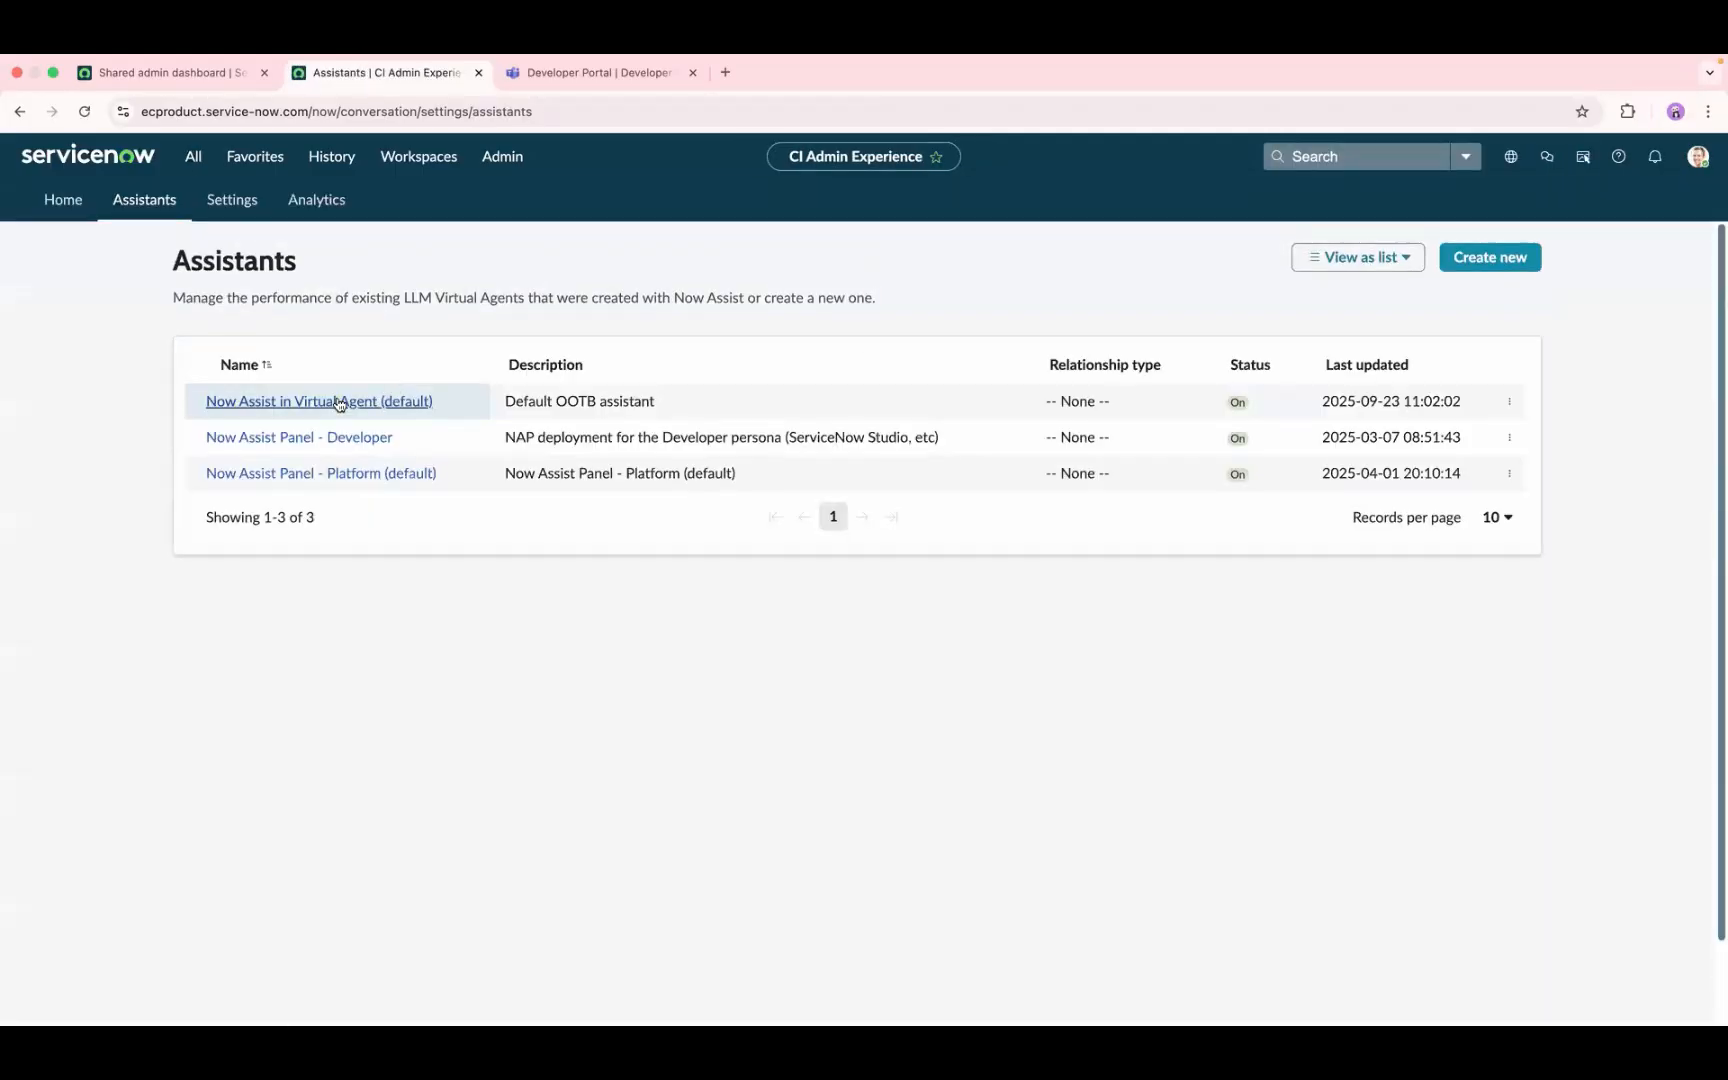
click(338, 404)
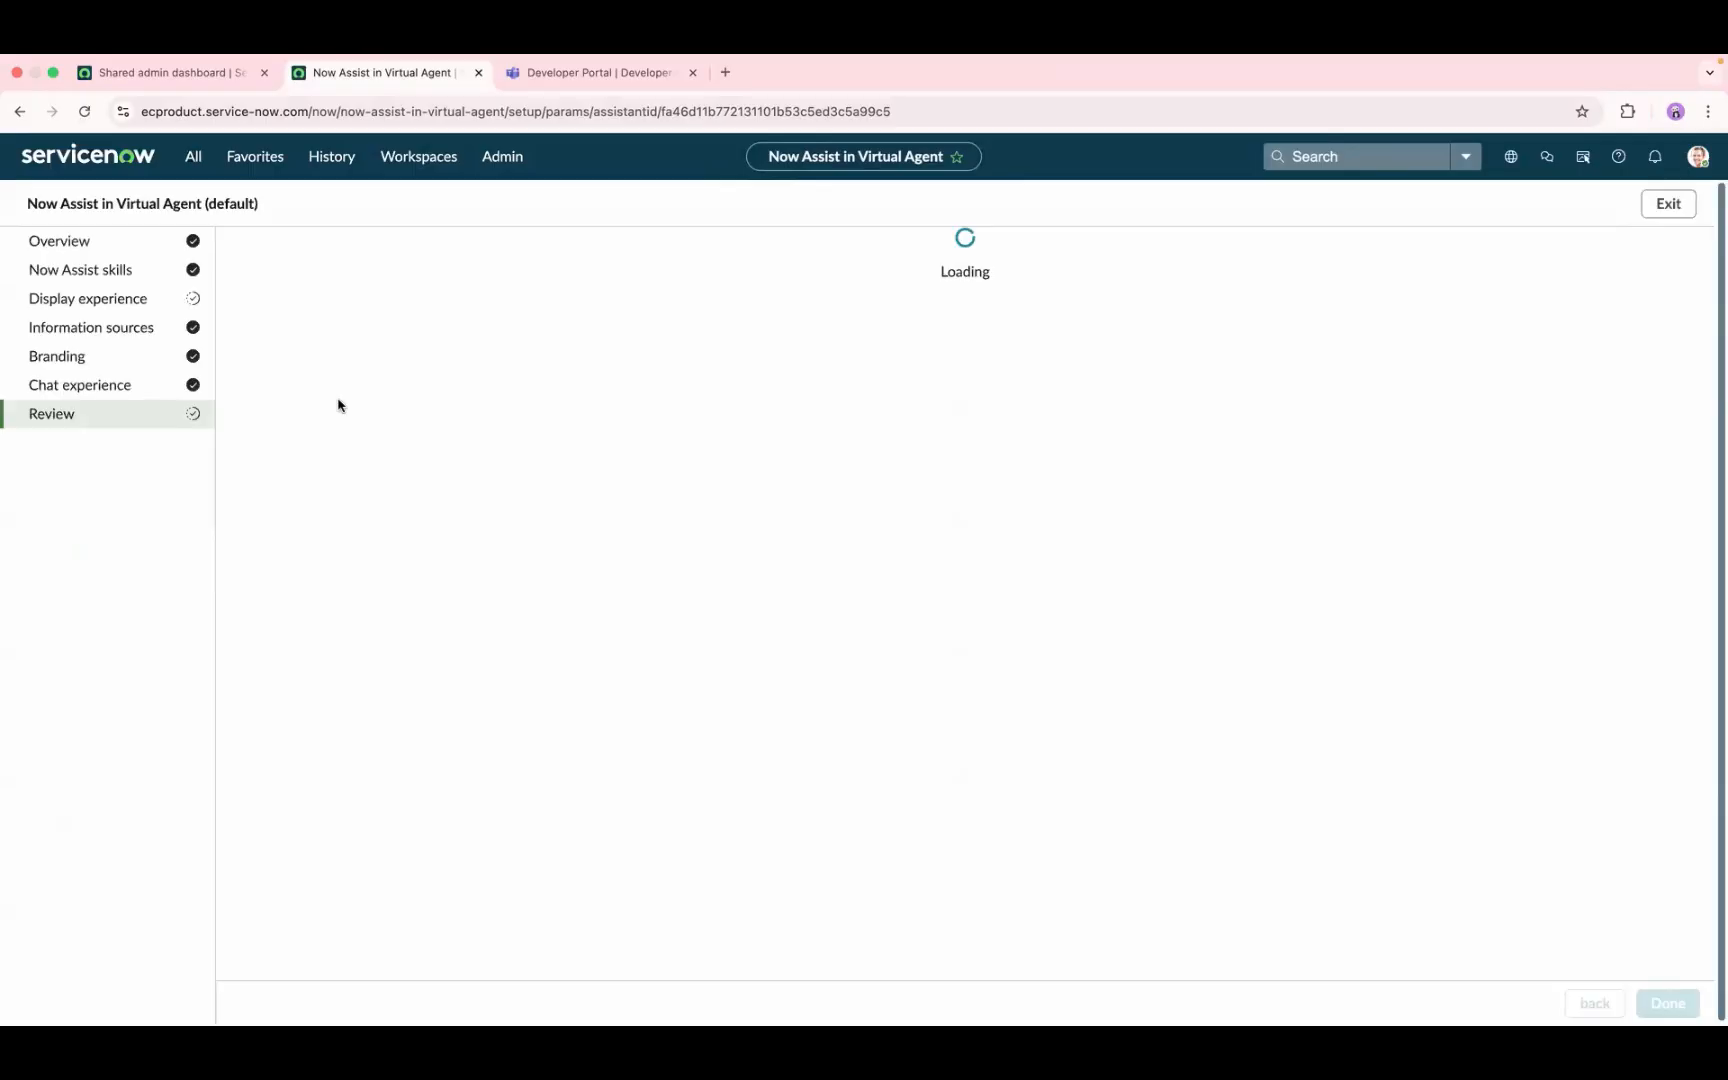
click(101, 309)
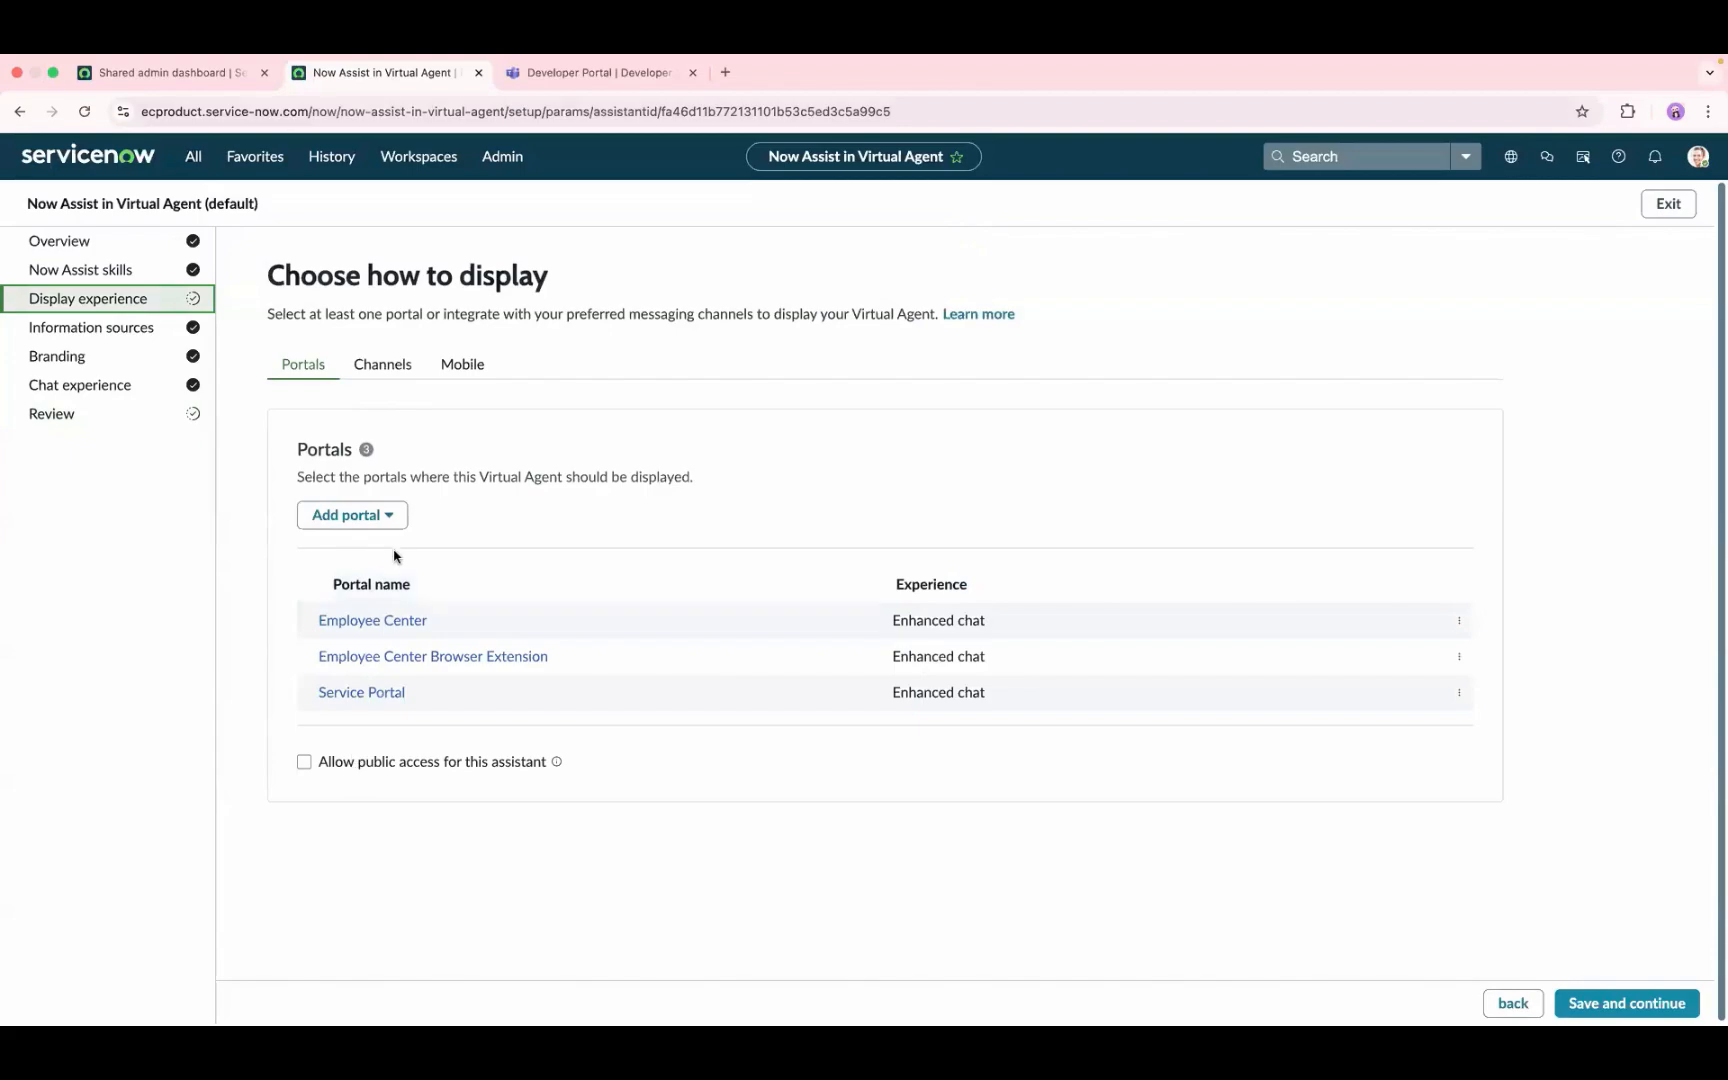
click(401, 364)
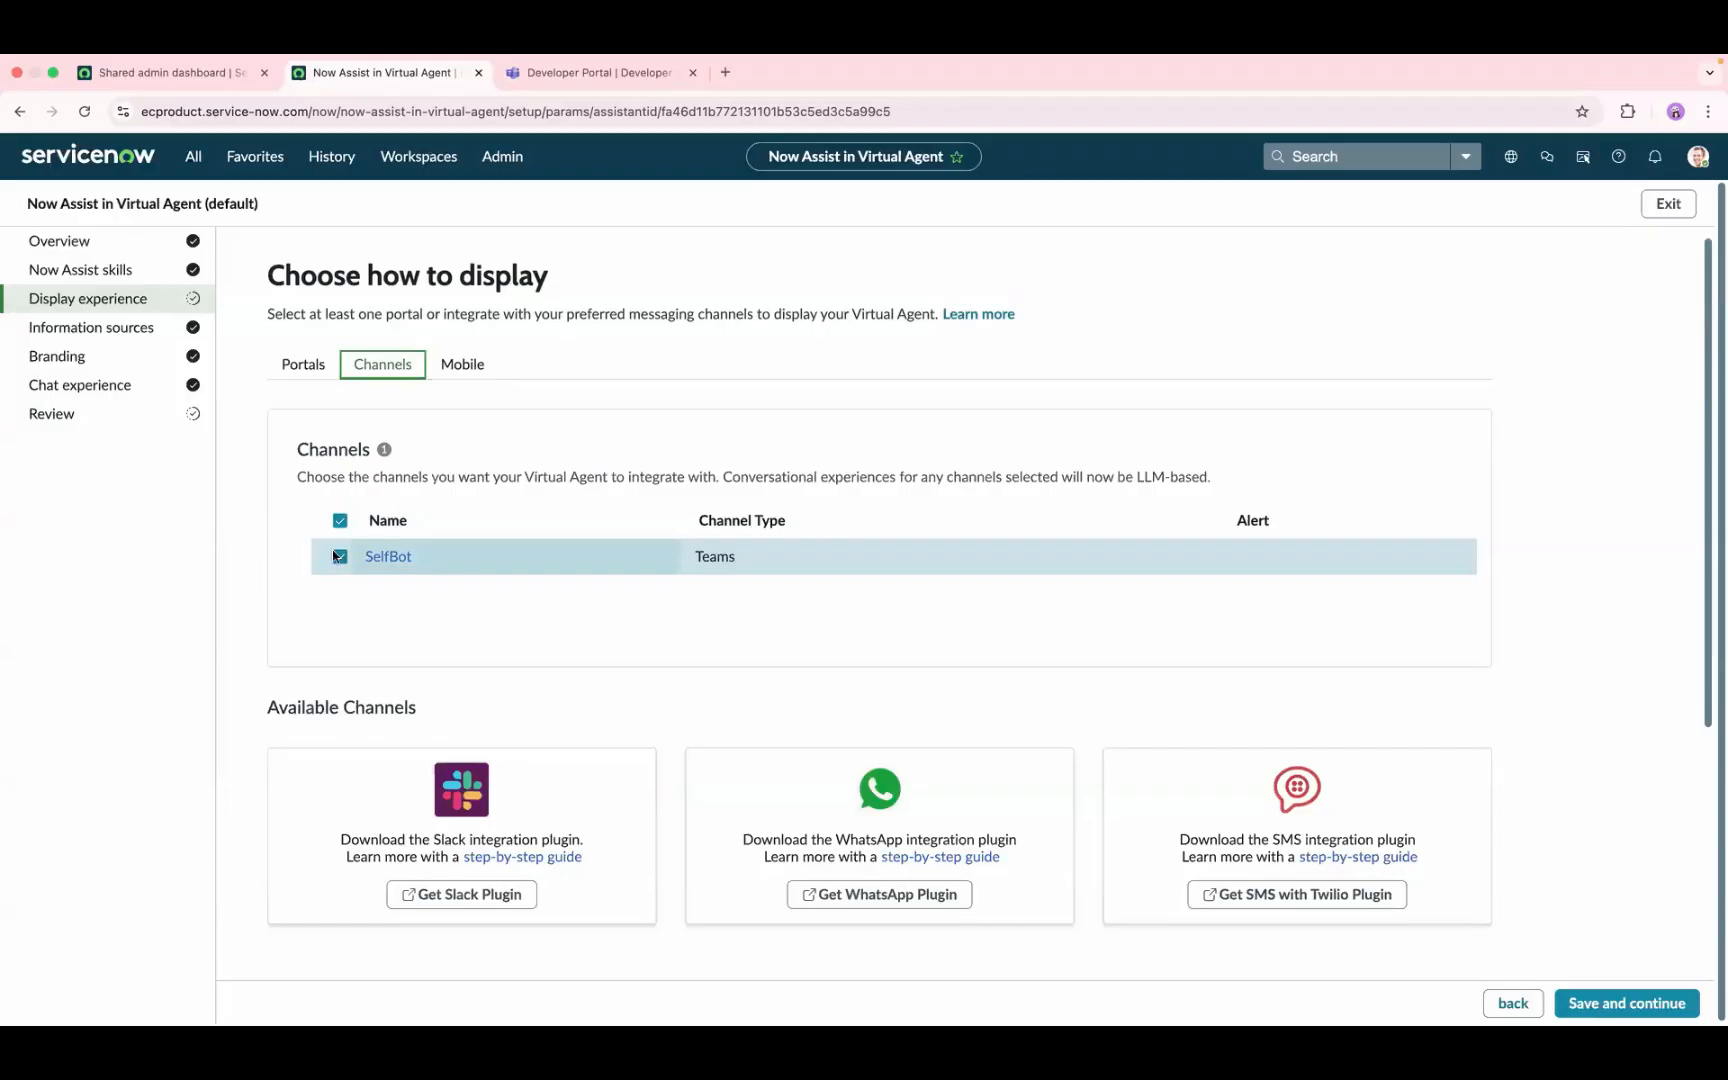
click(74, 410)
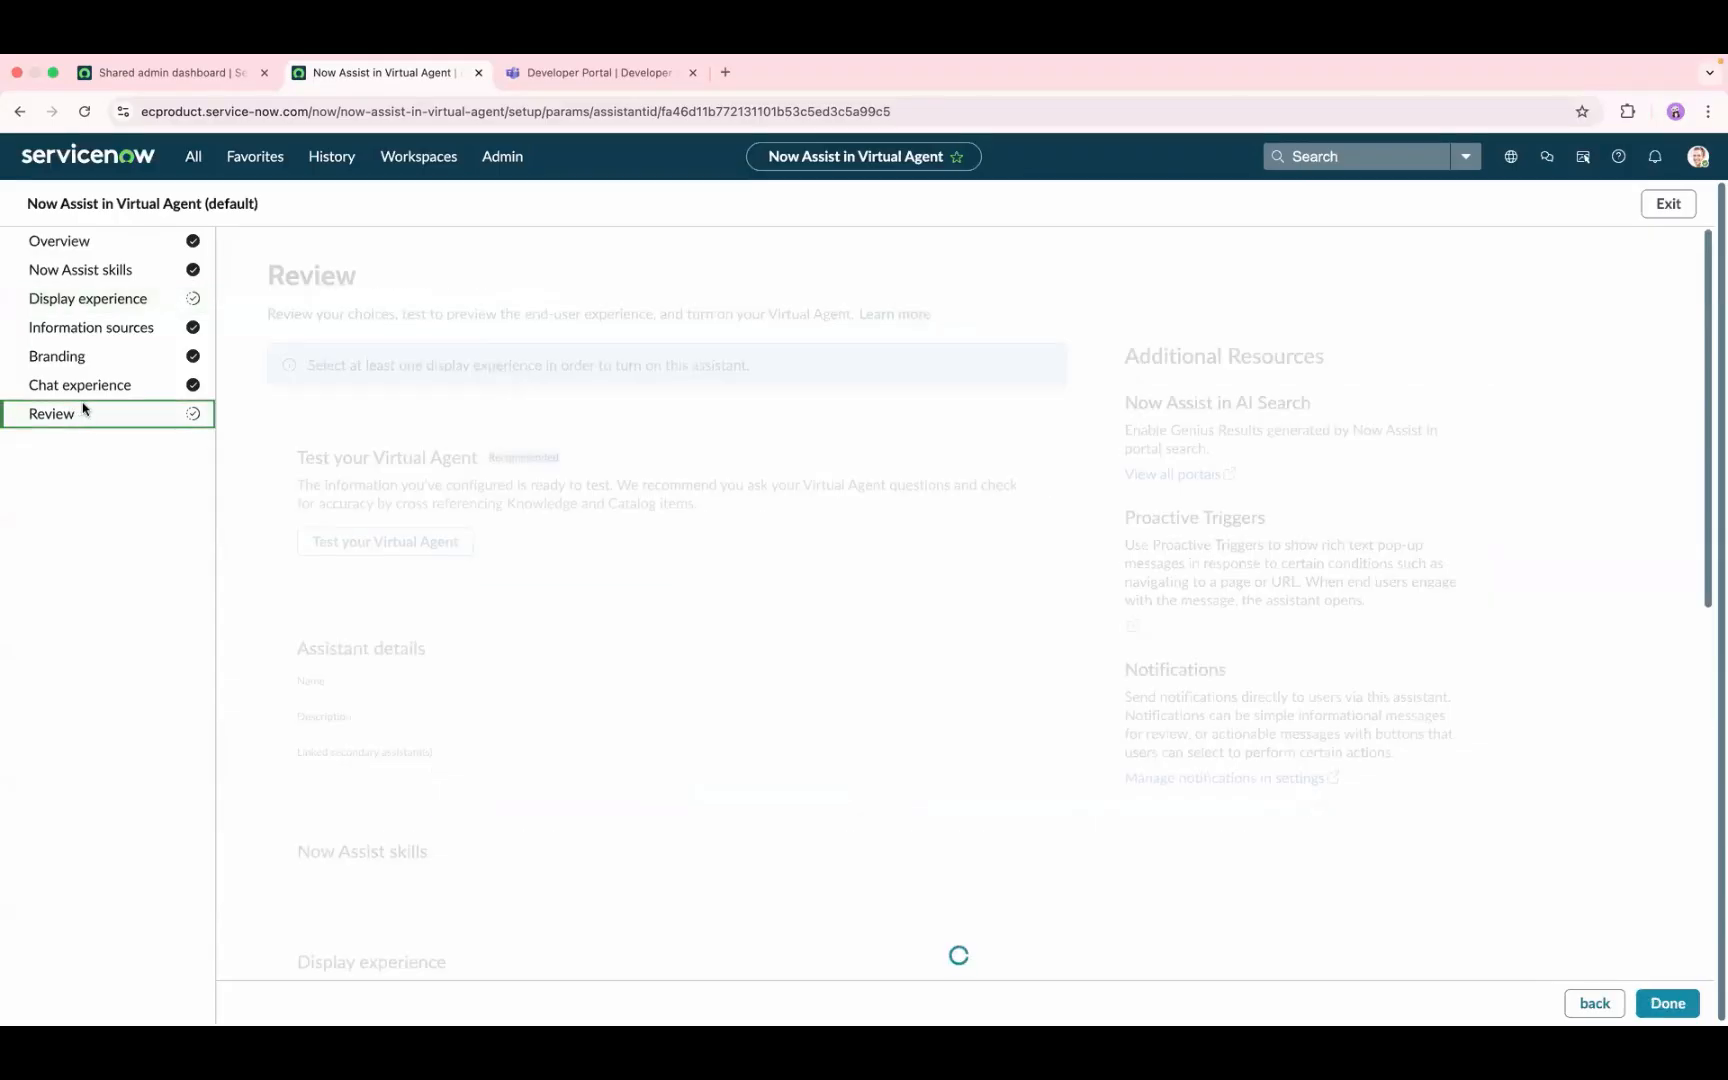
click(1667, 1003)
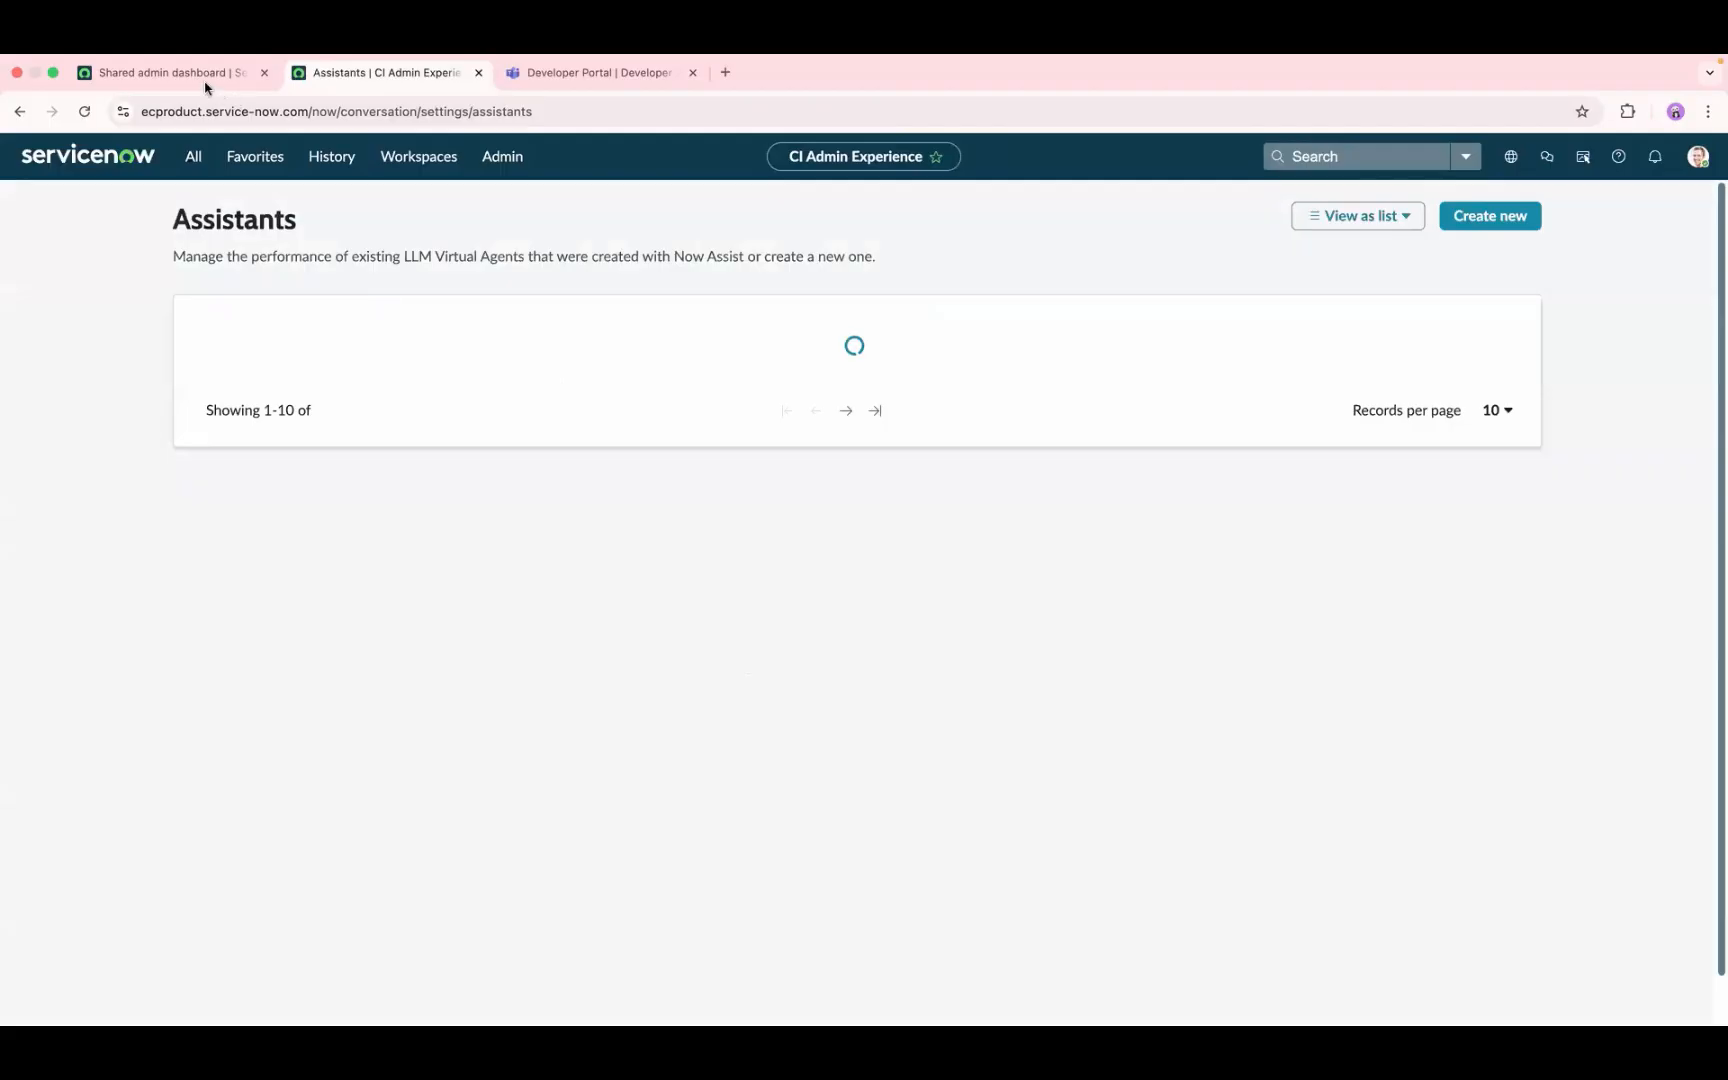
Step: Open the Conversational Interfaces home page and look over its Virtual Agent monitoring section
click(64, 200)
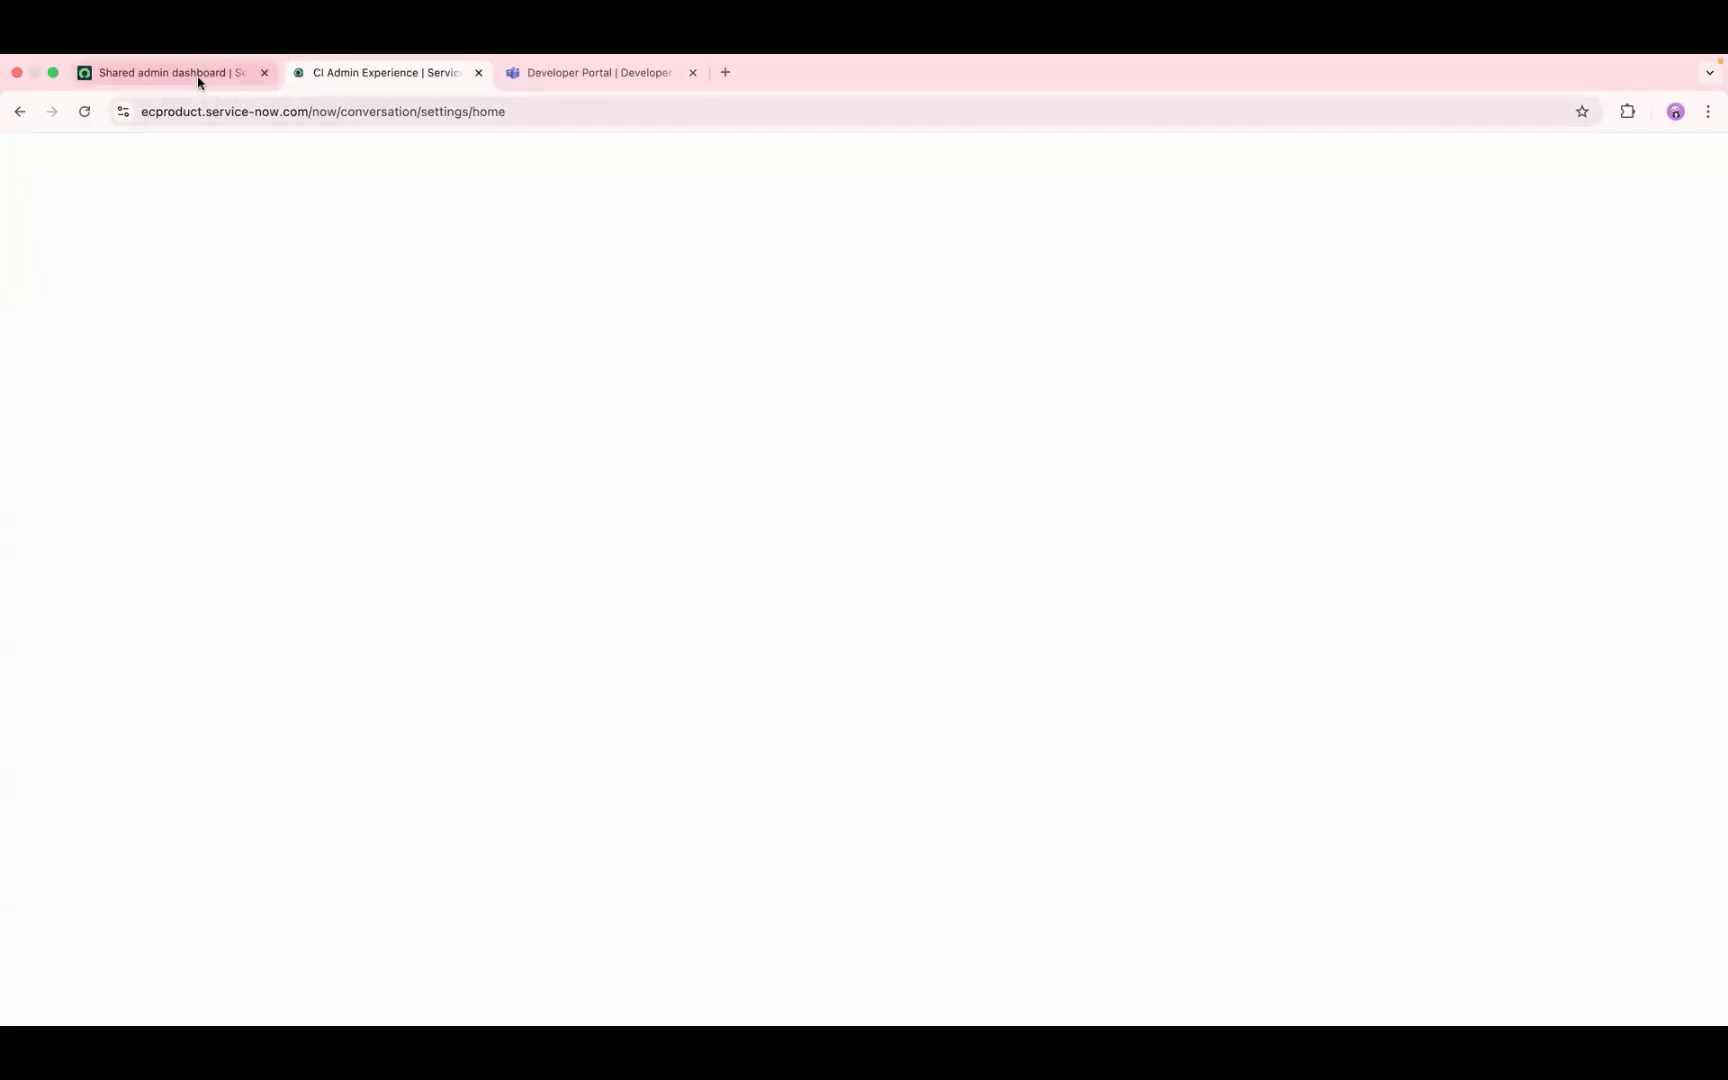
click(197, 72)
click(322, 76)
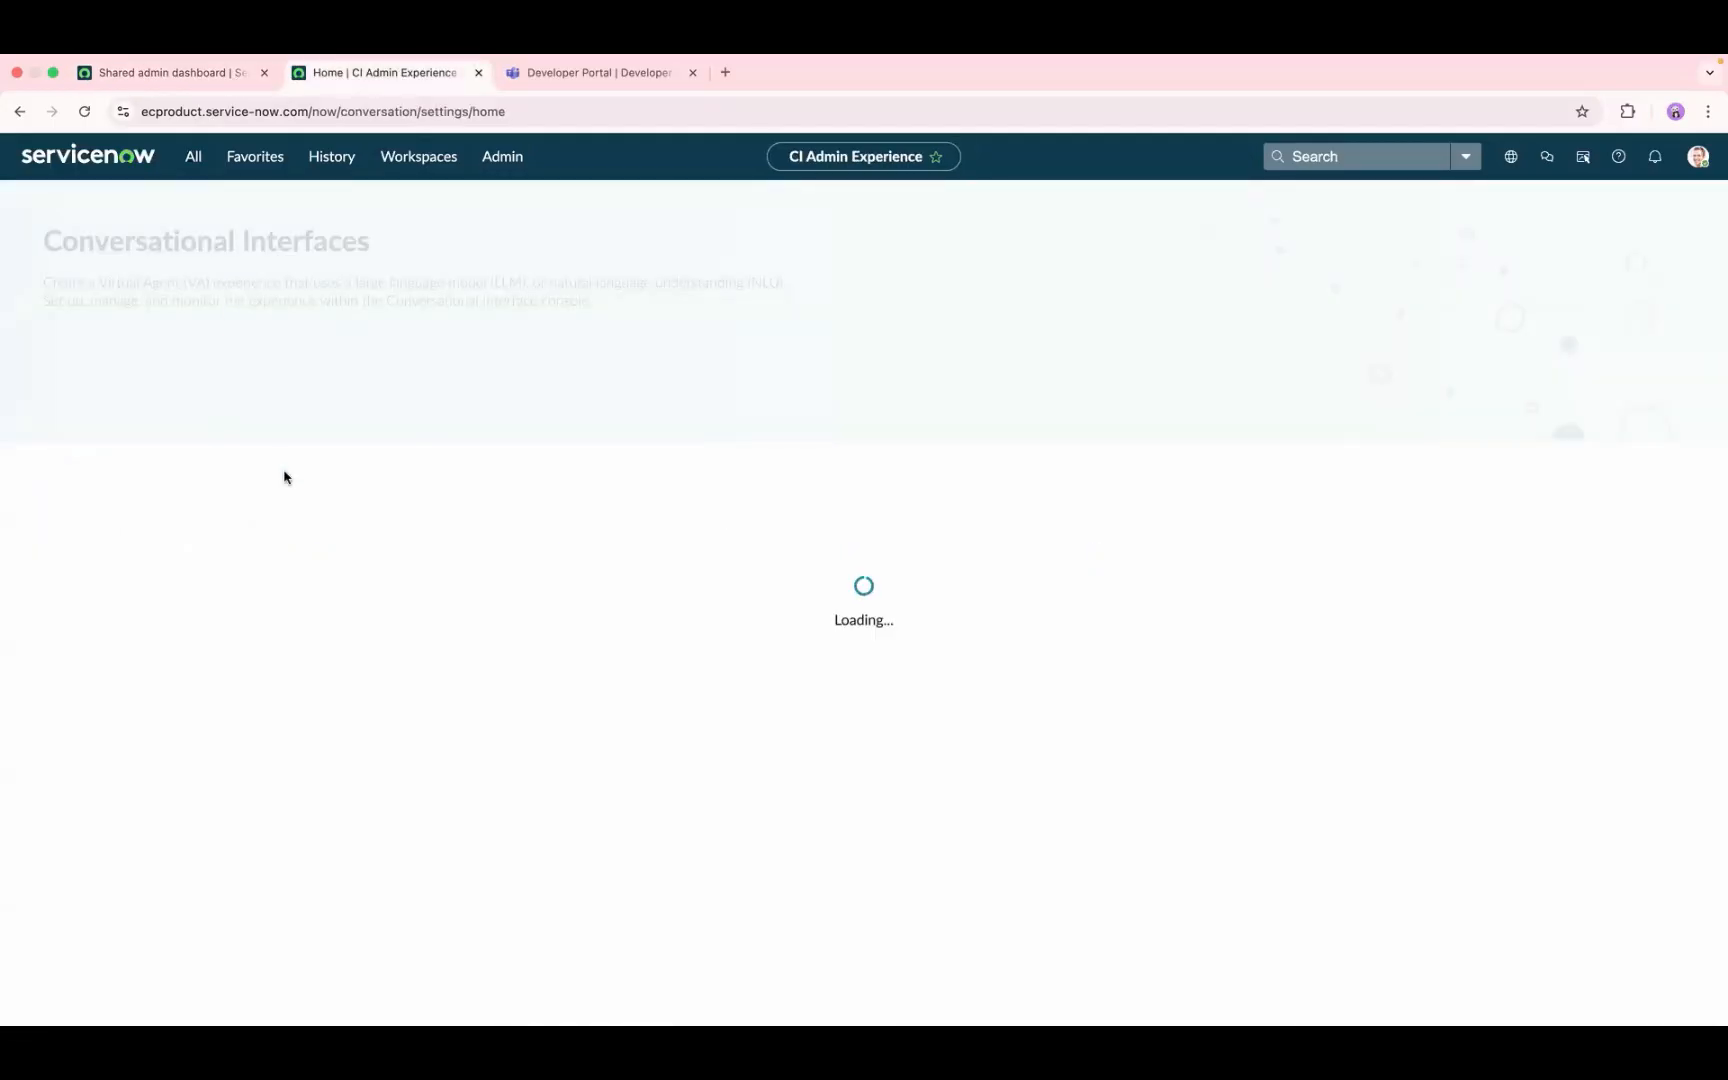
scroll(393, 600, down, 4)
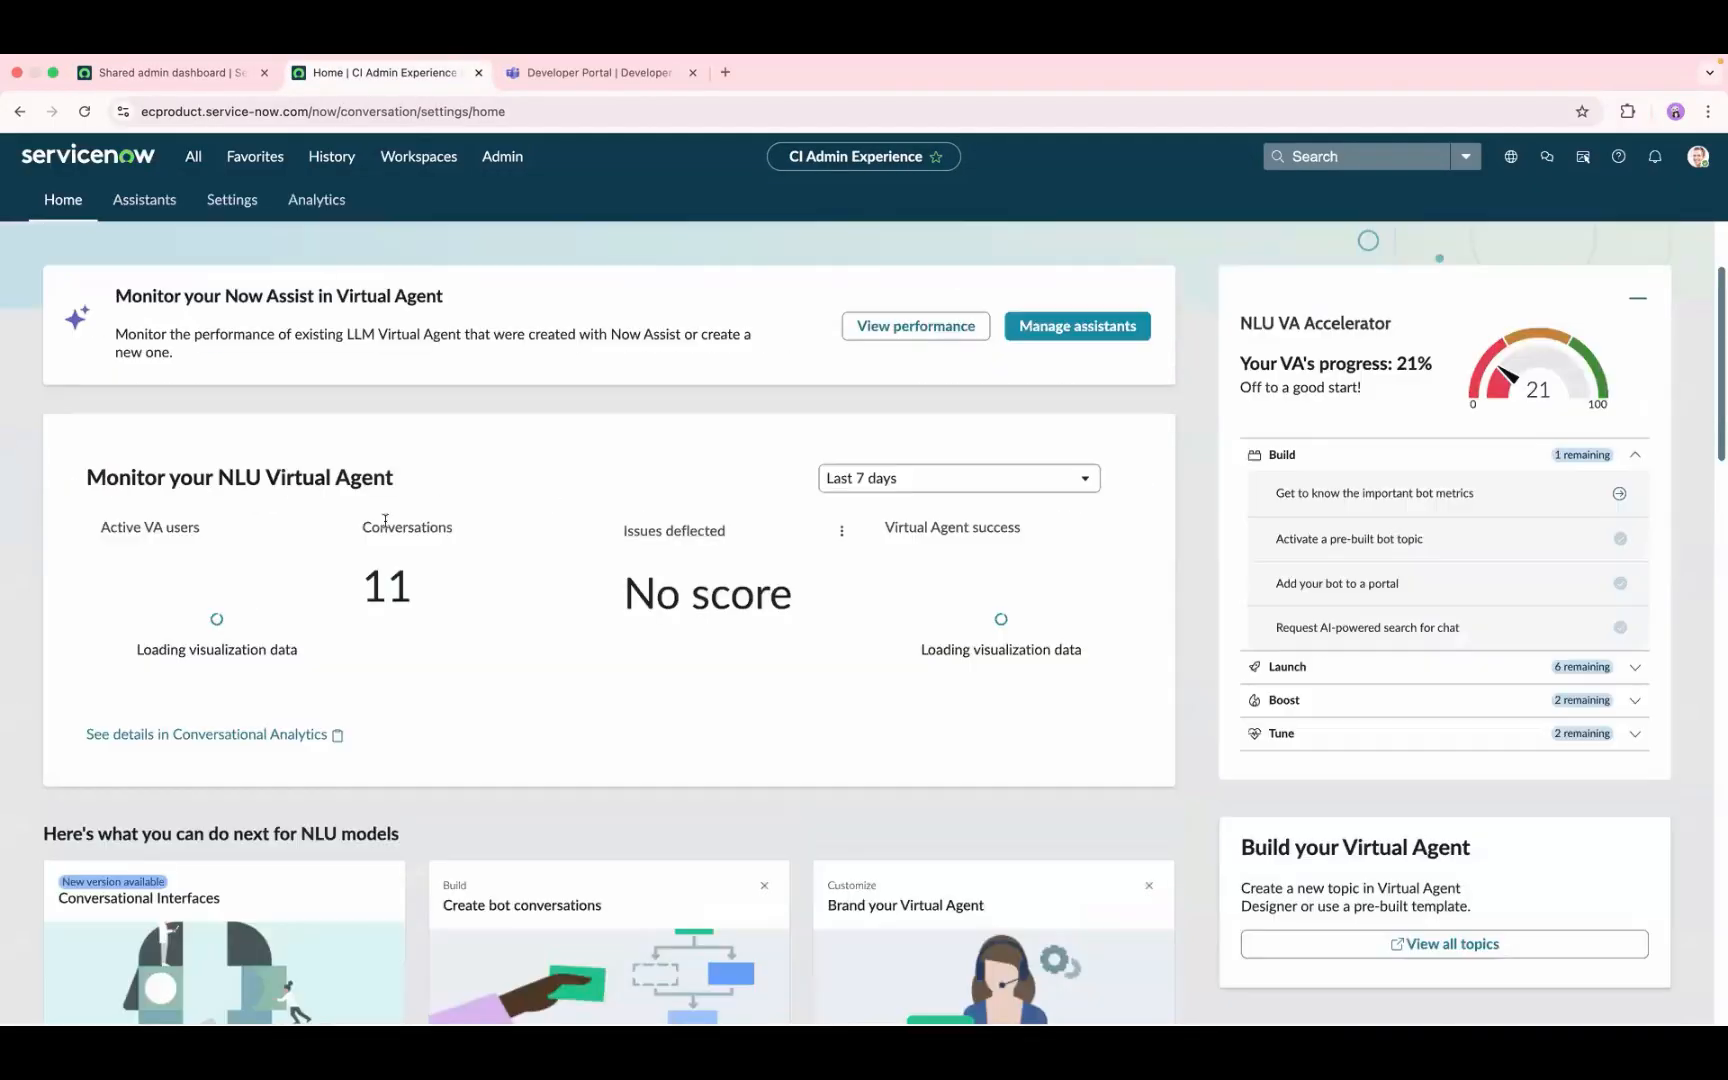
Step: Find the channel settings by searching the navigation for "channel" and open the Microsoft Teams channel integration
scroll(193, 160, down, 4)
click(193, 156)
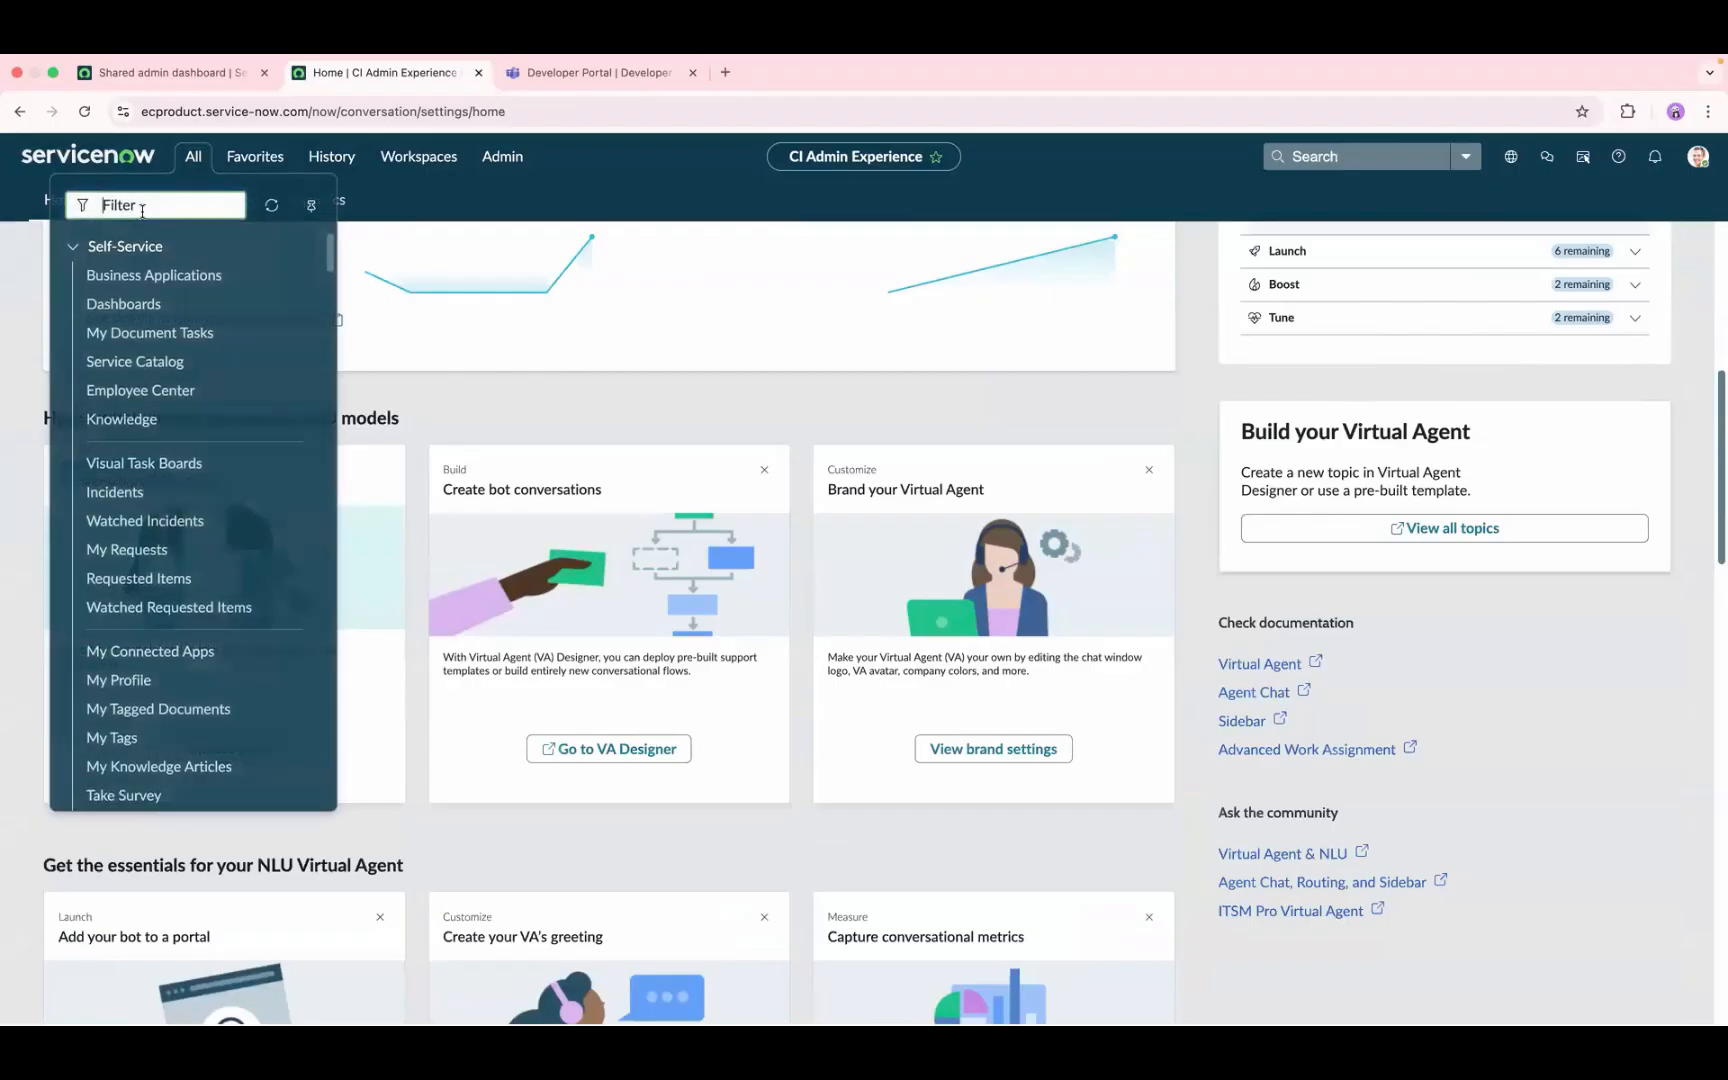
text(ccha)
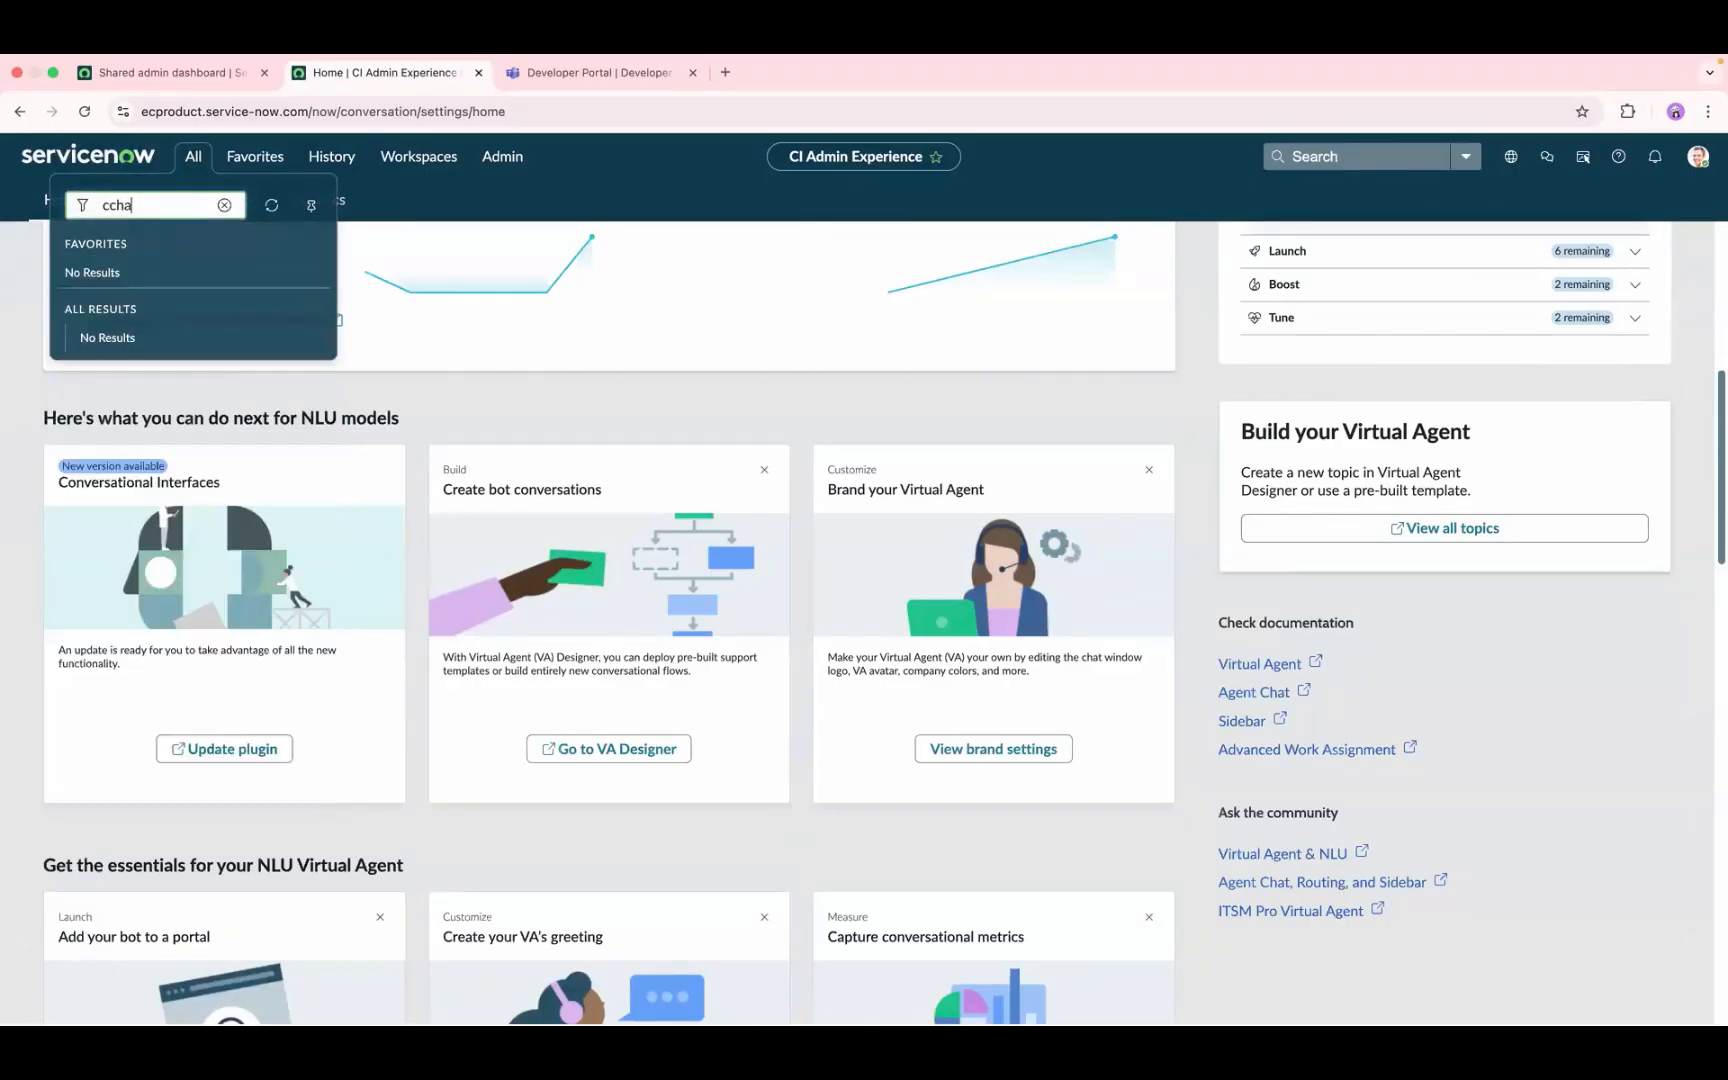
text(hanne)
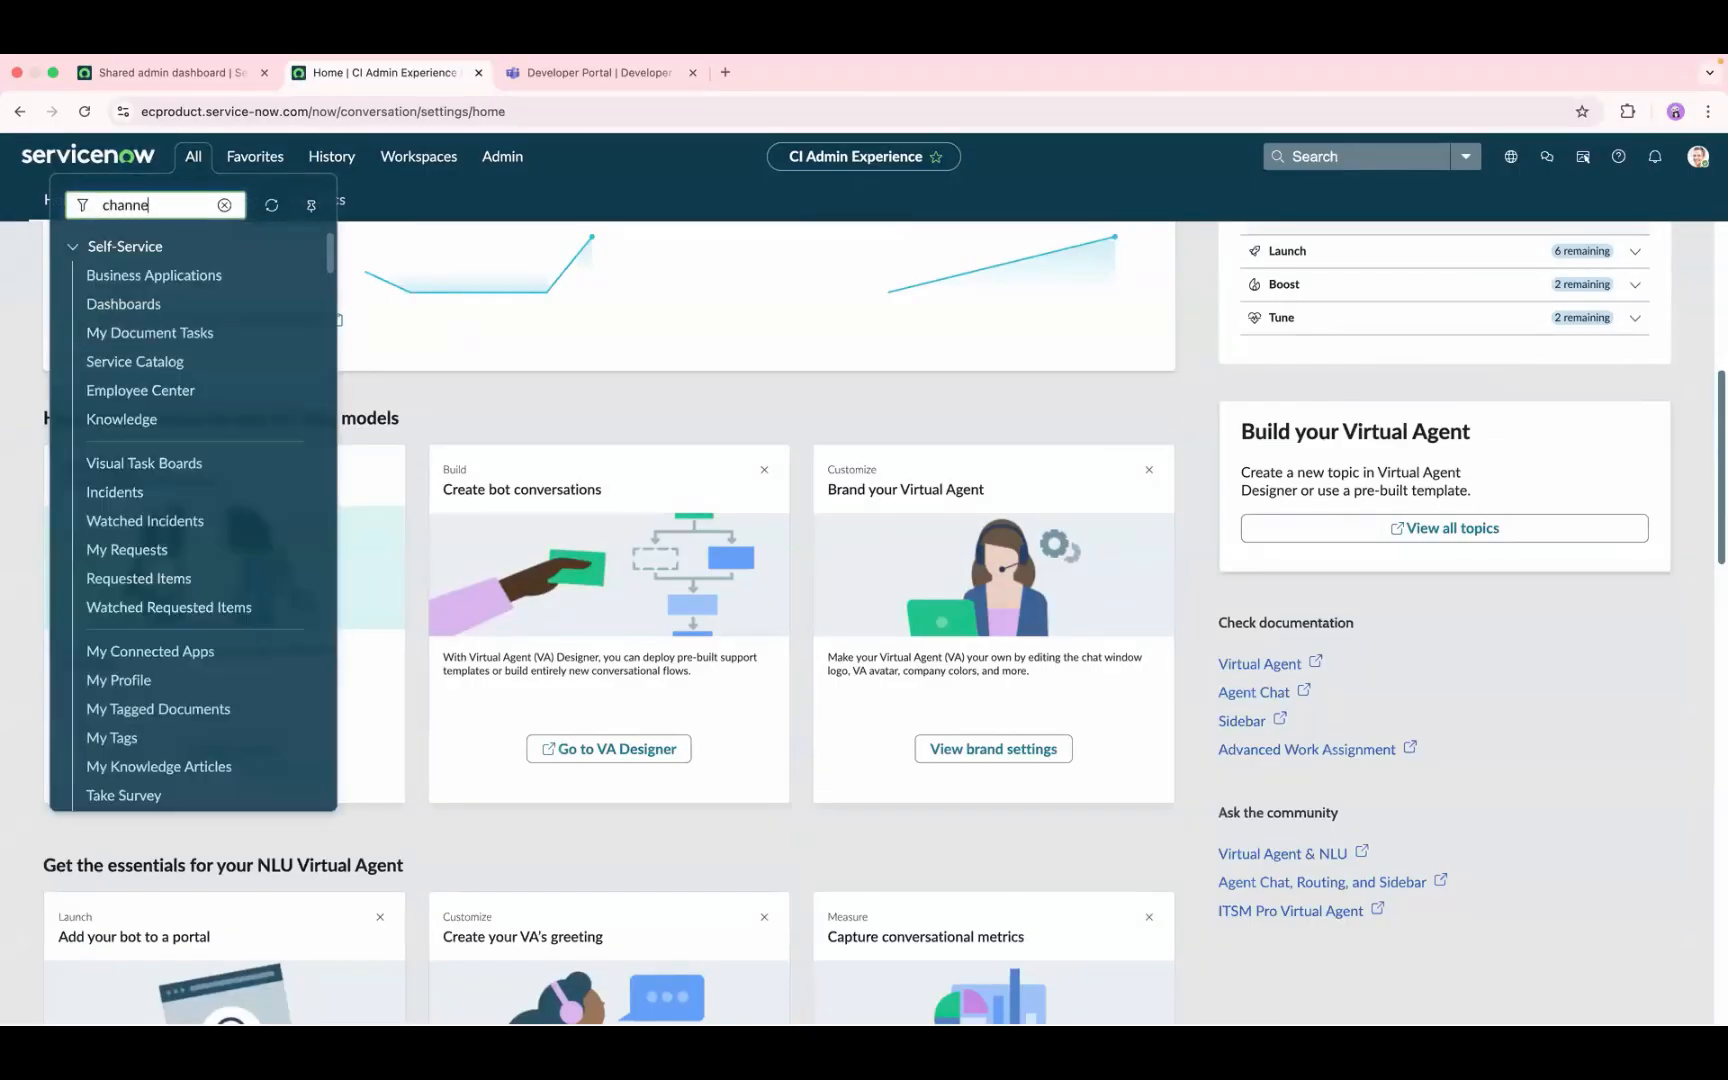
text(l)
click(168, 370)
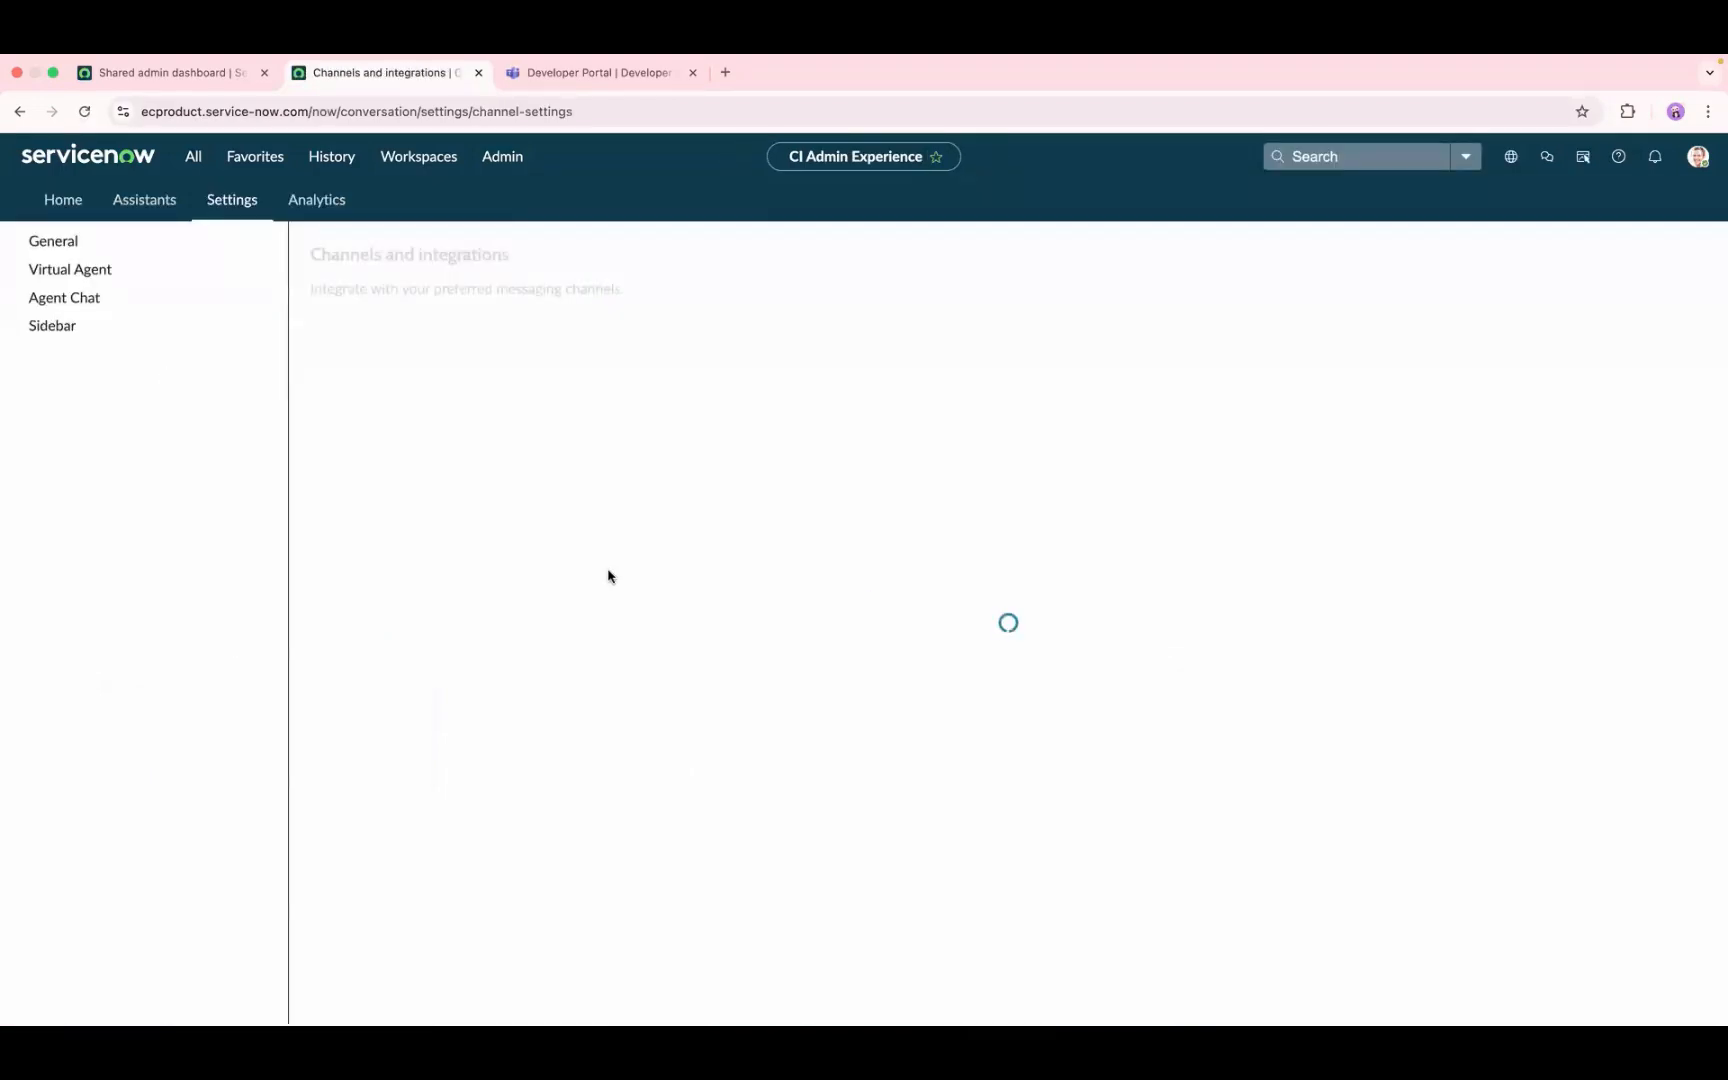
click(916, 482)
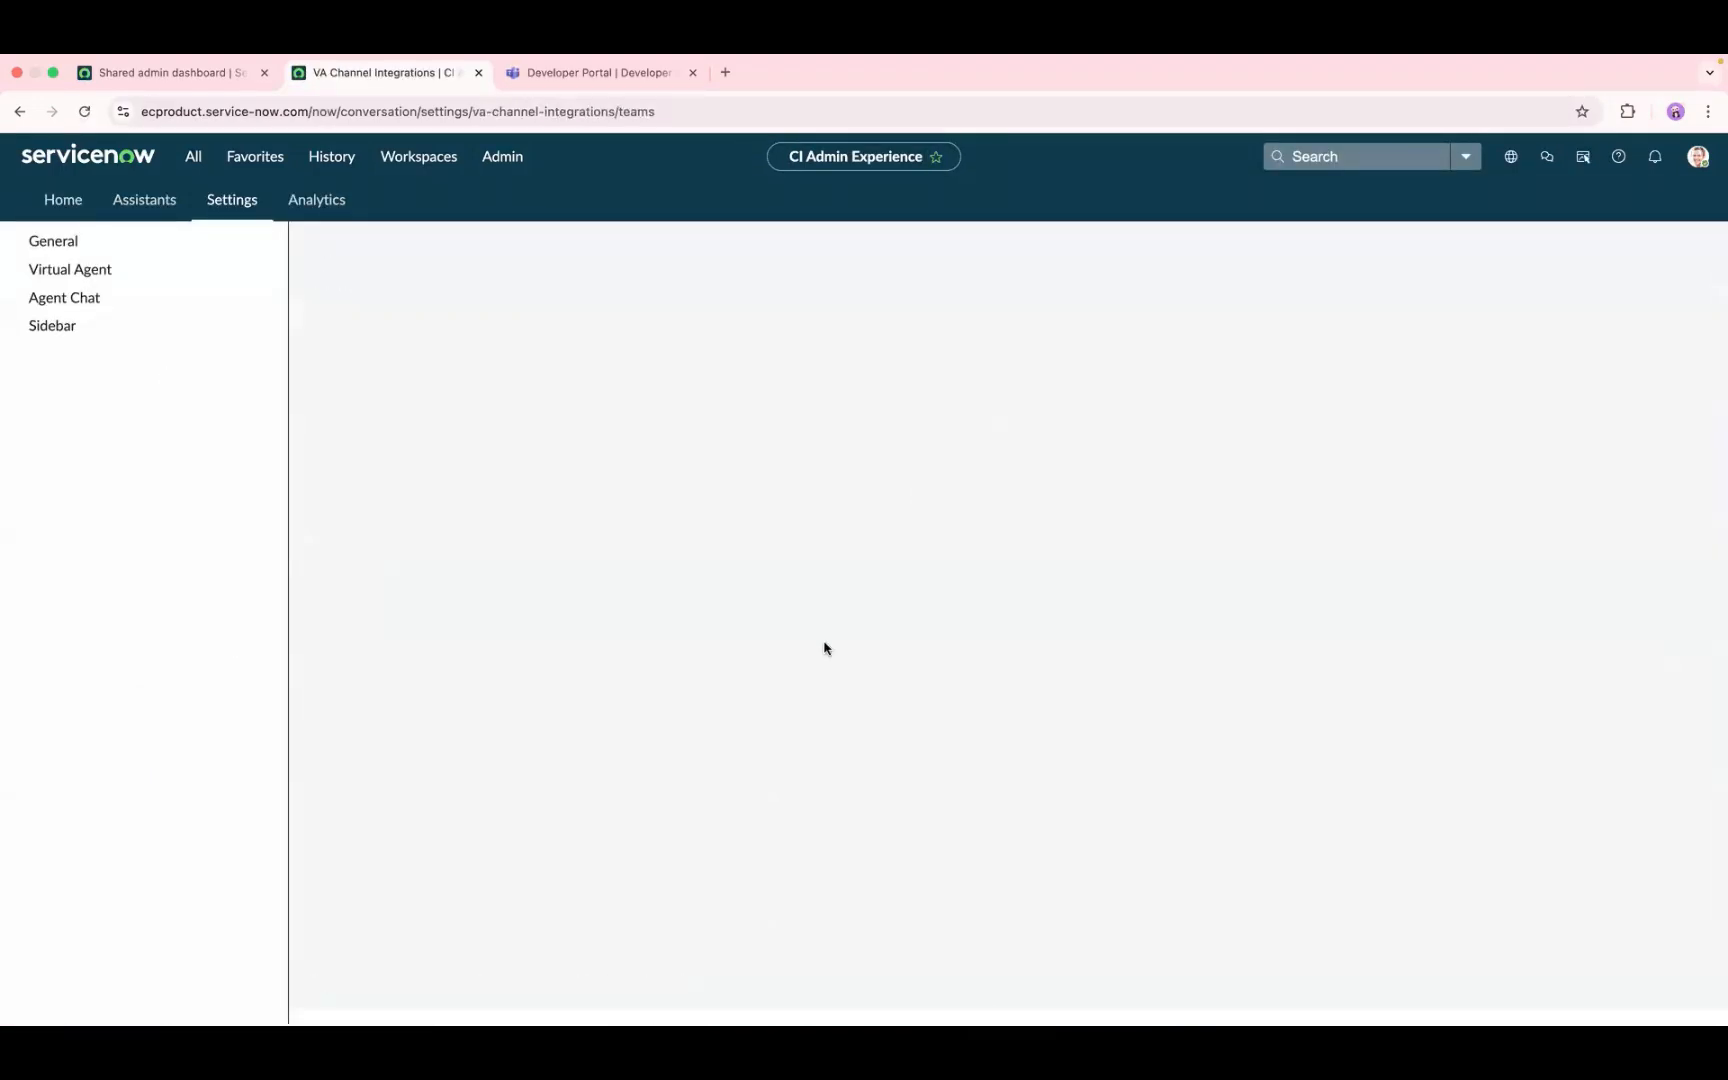
Step: Open the manage page of the self-configured SelfBot and start editing its manifest configuration
click(957, 646)
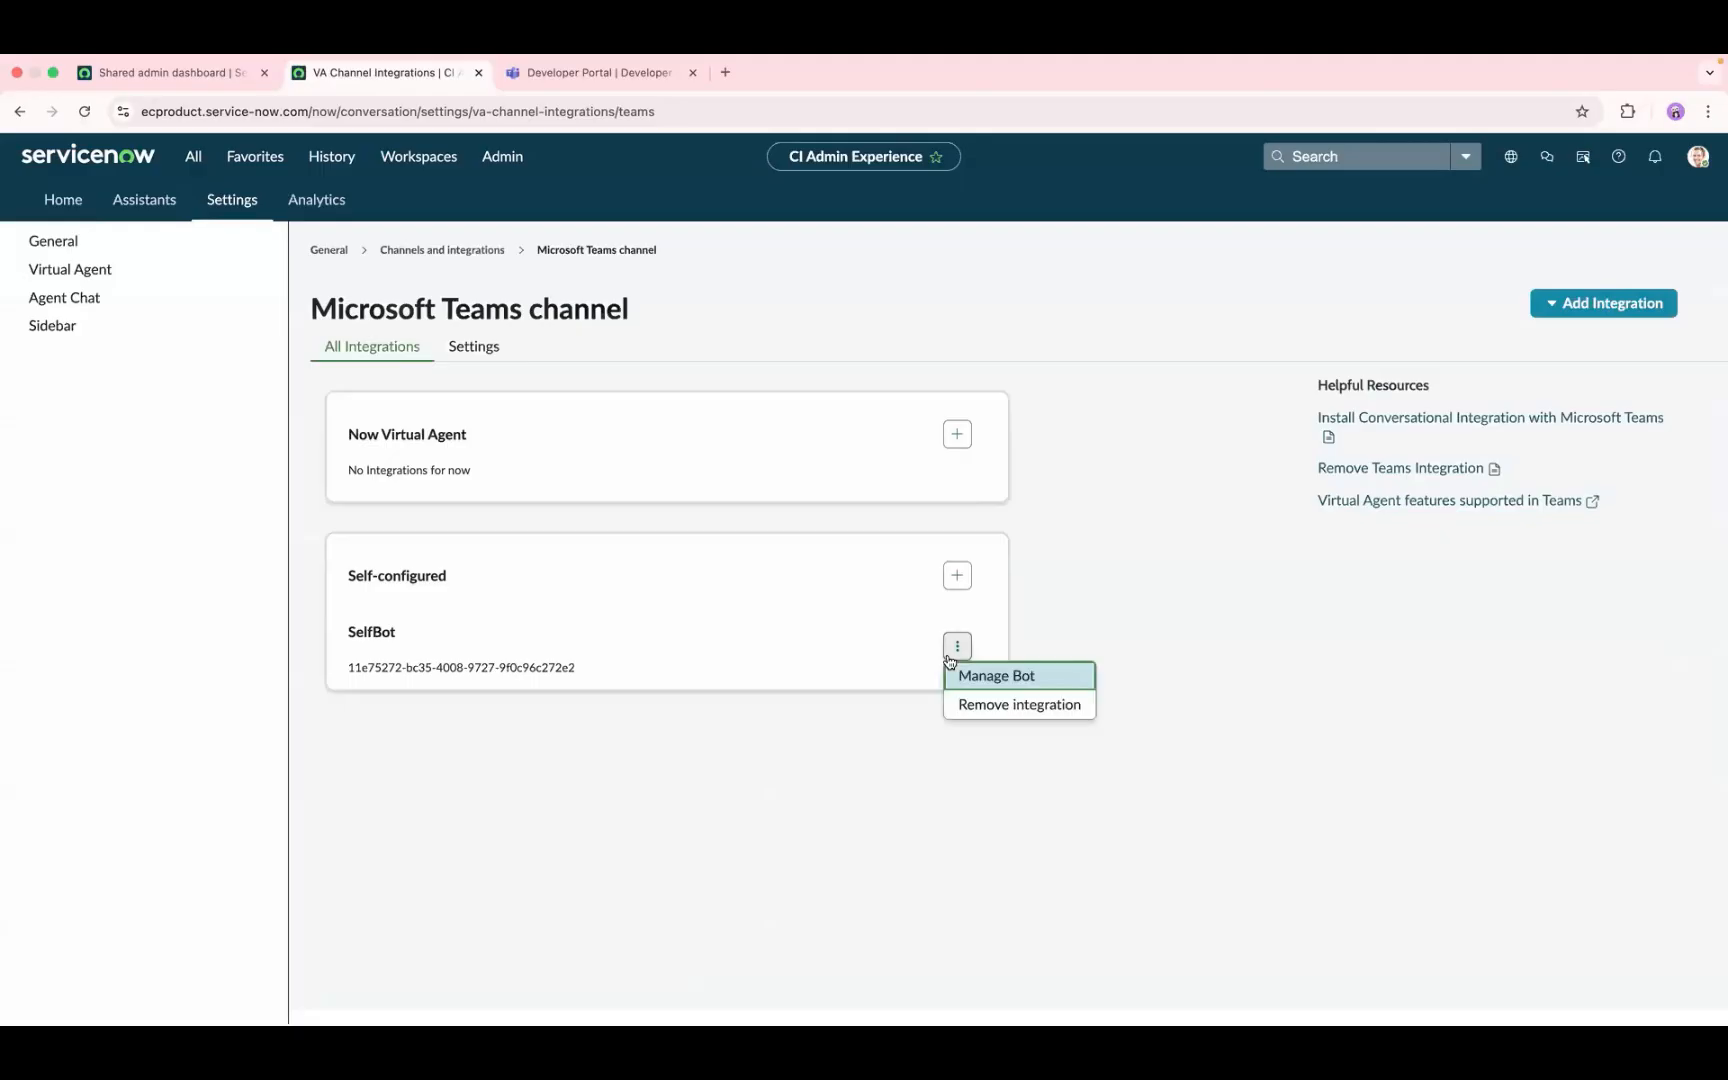
click(991, 677)
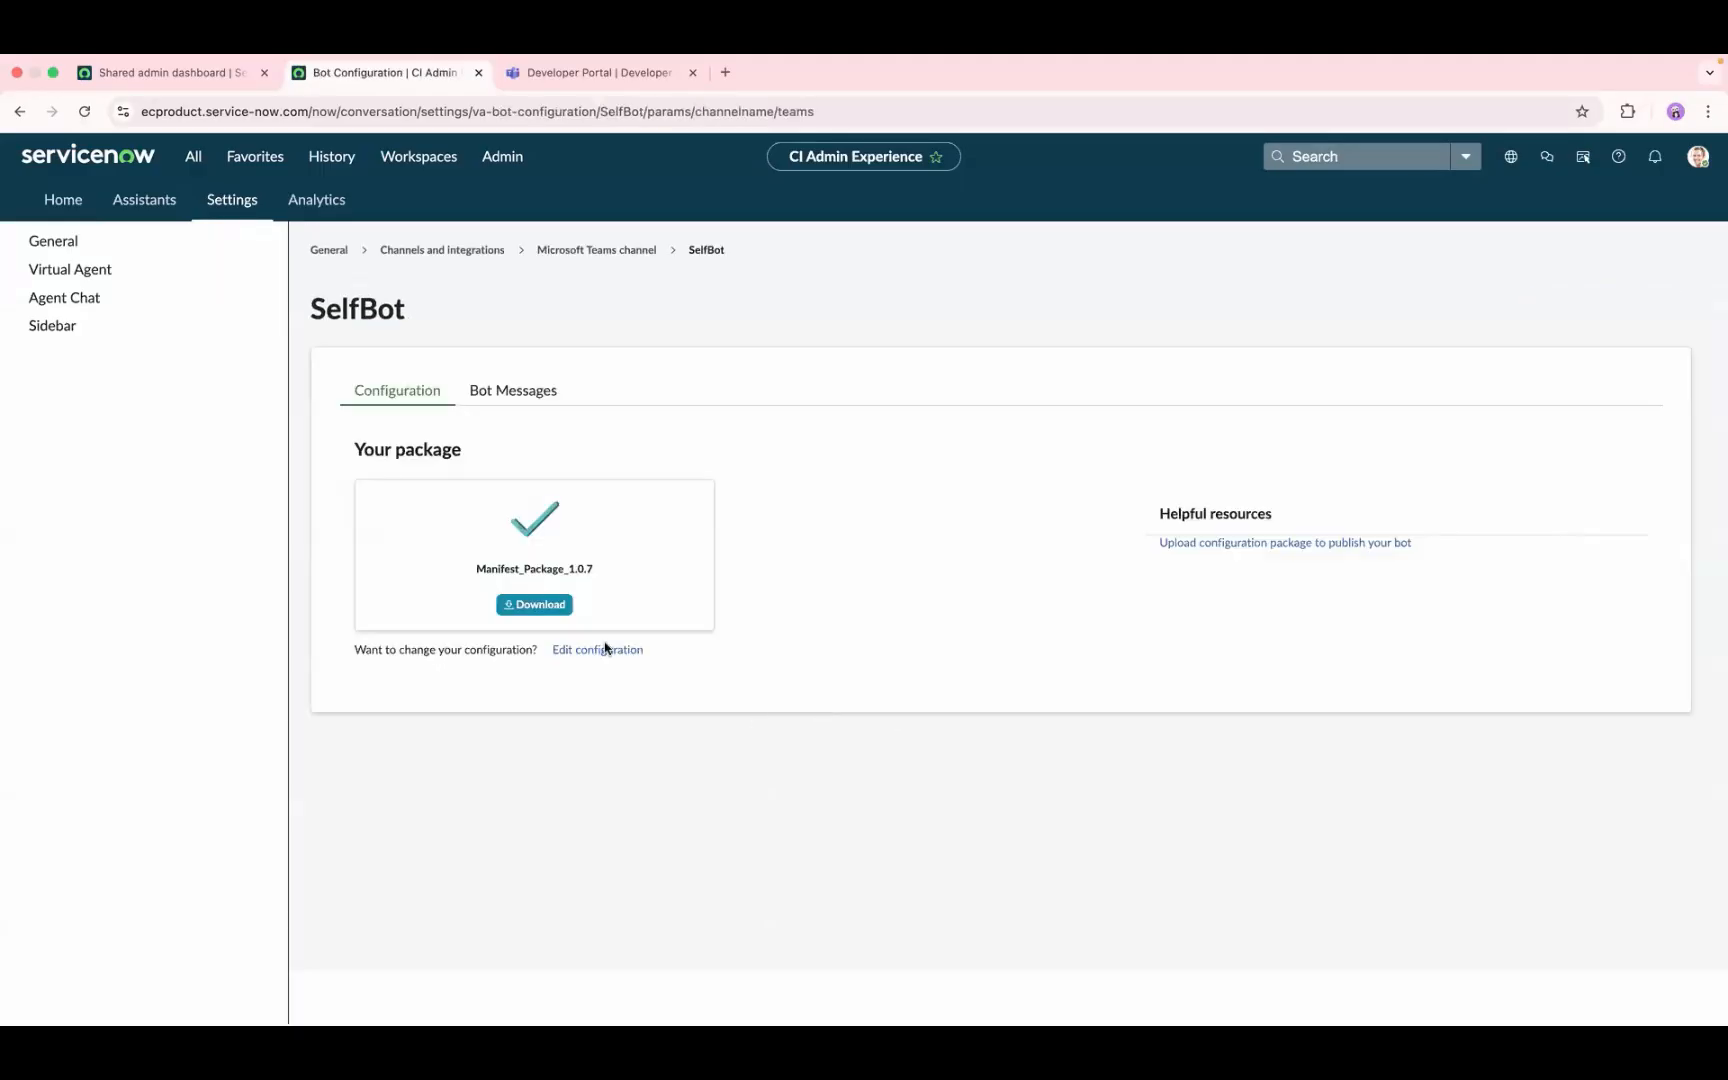
click(584, 651)
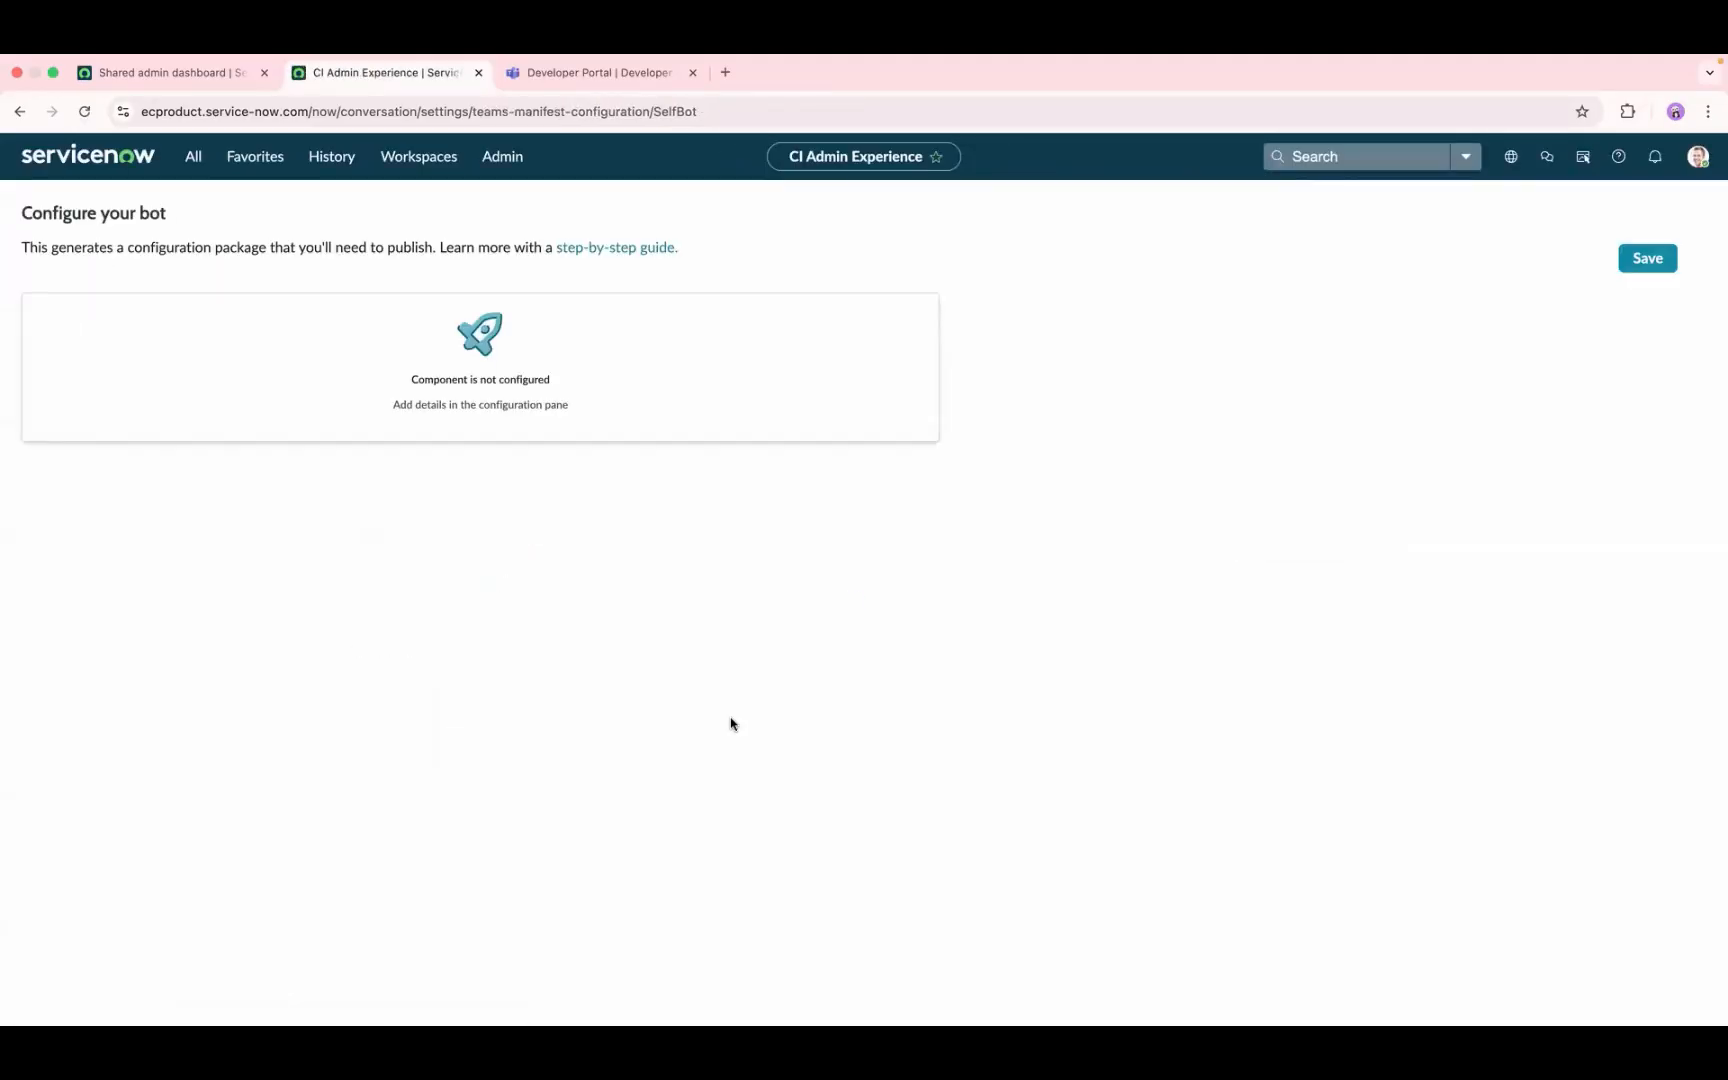
Step: Examine the Copilot option and the full length of the sample prompts in SelfBot's manifest configuration
scroll(84, 735, down, 3)
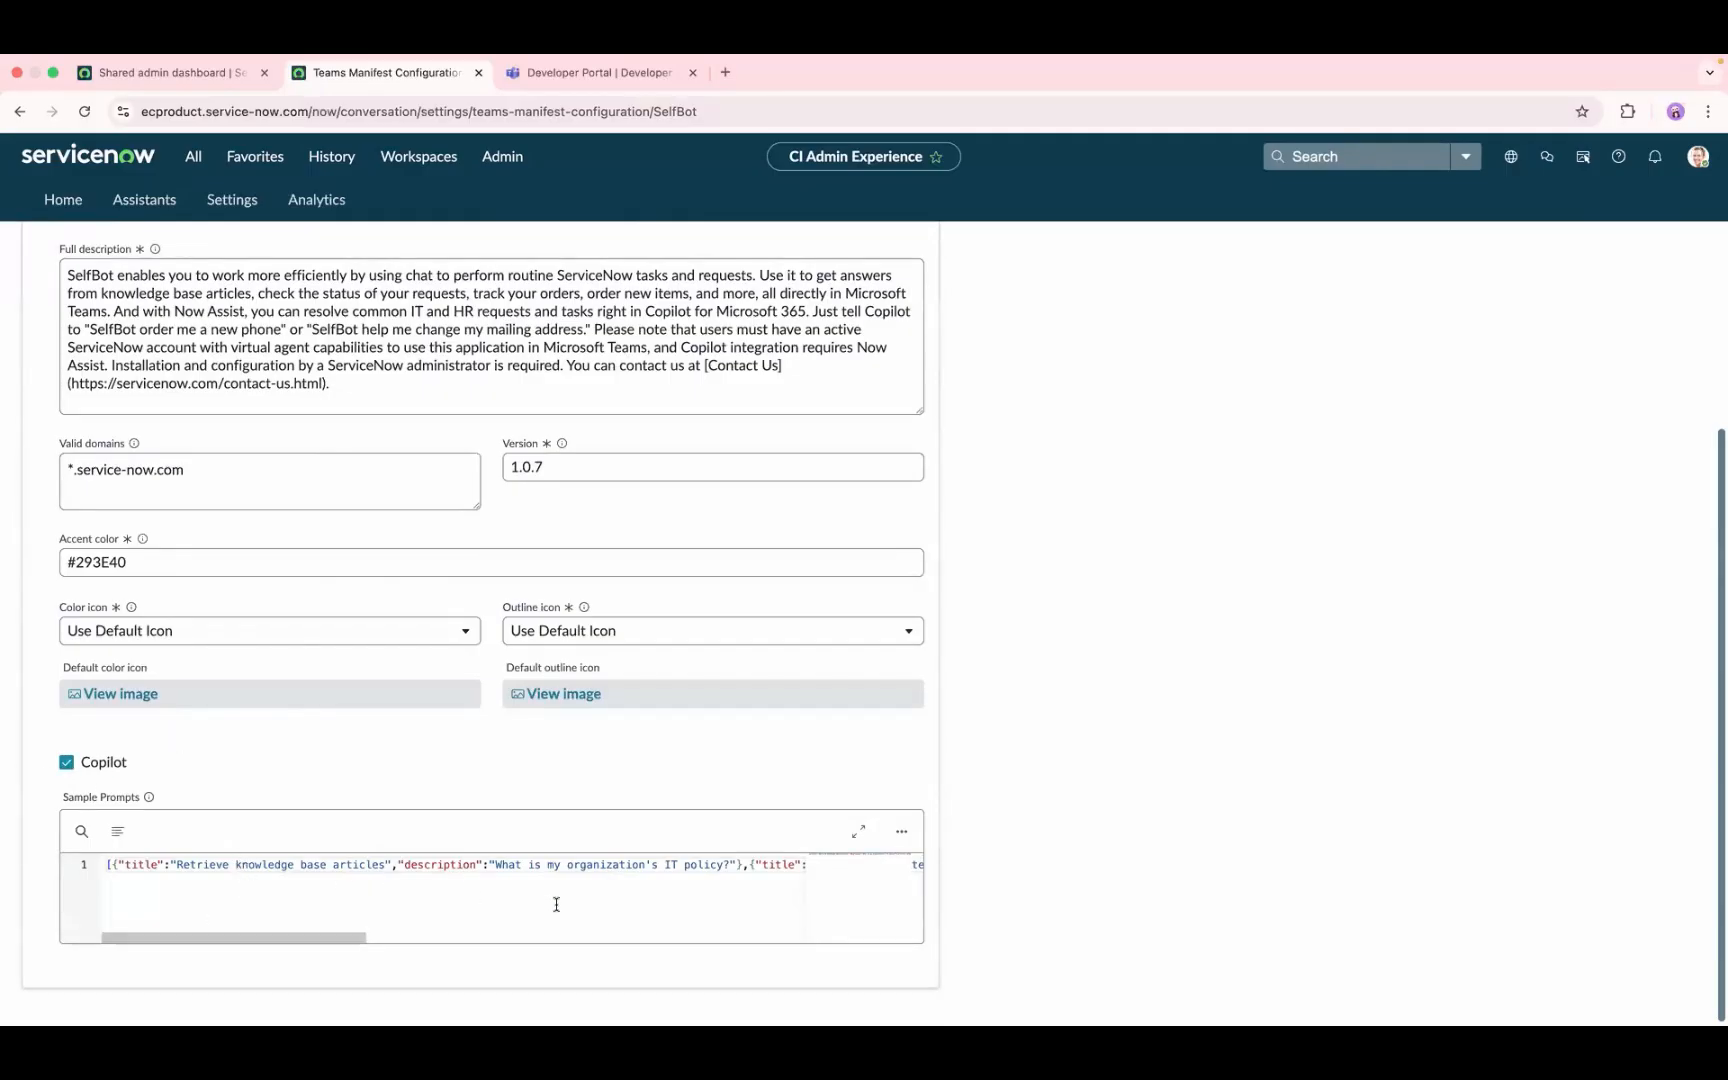
drag(637, 884, 531, 858)
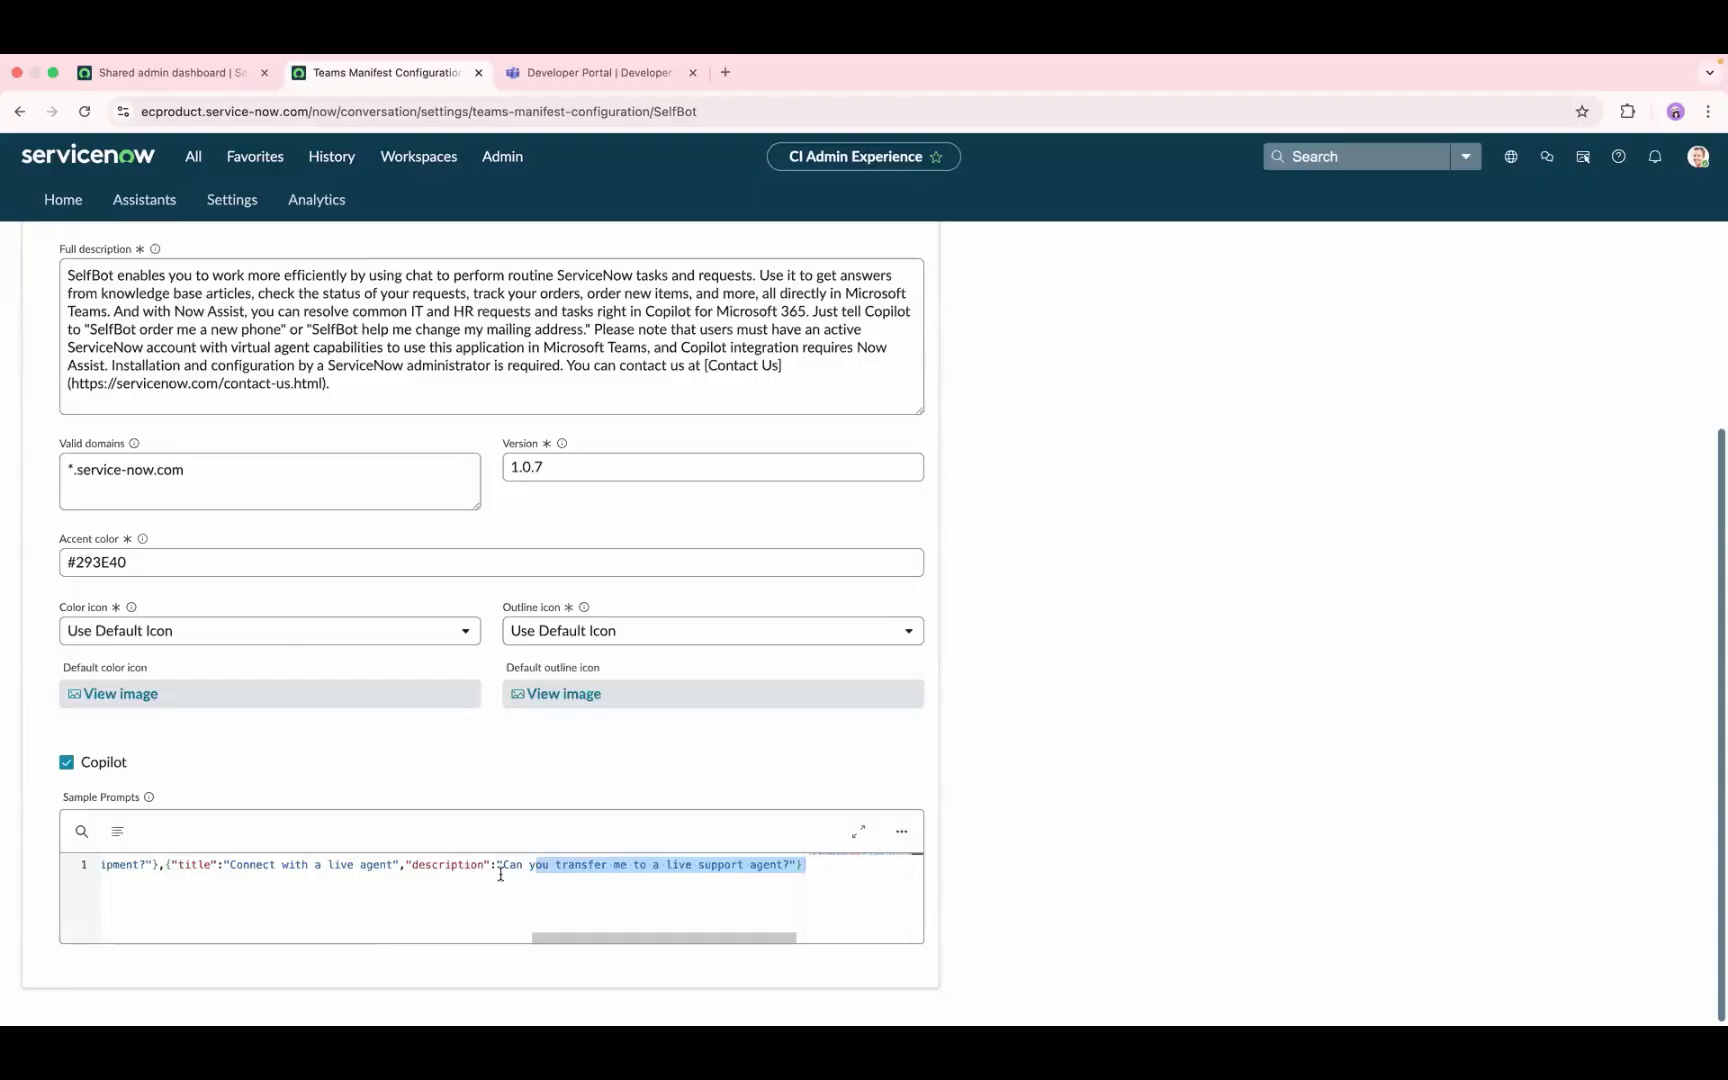
click(500, 874)
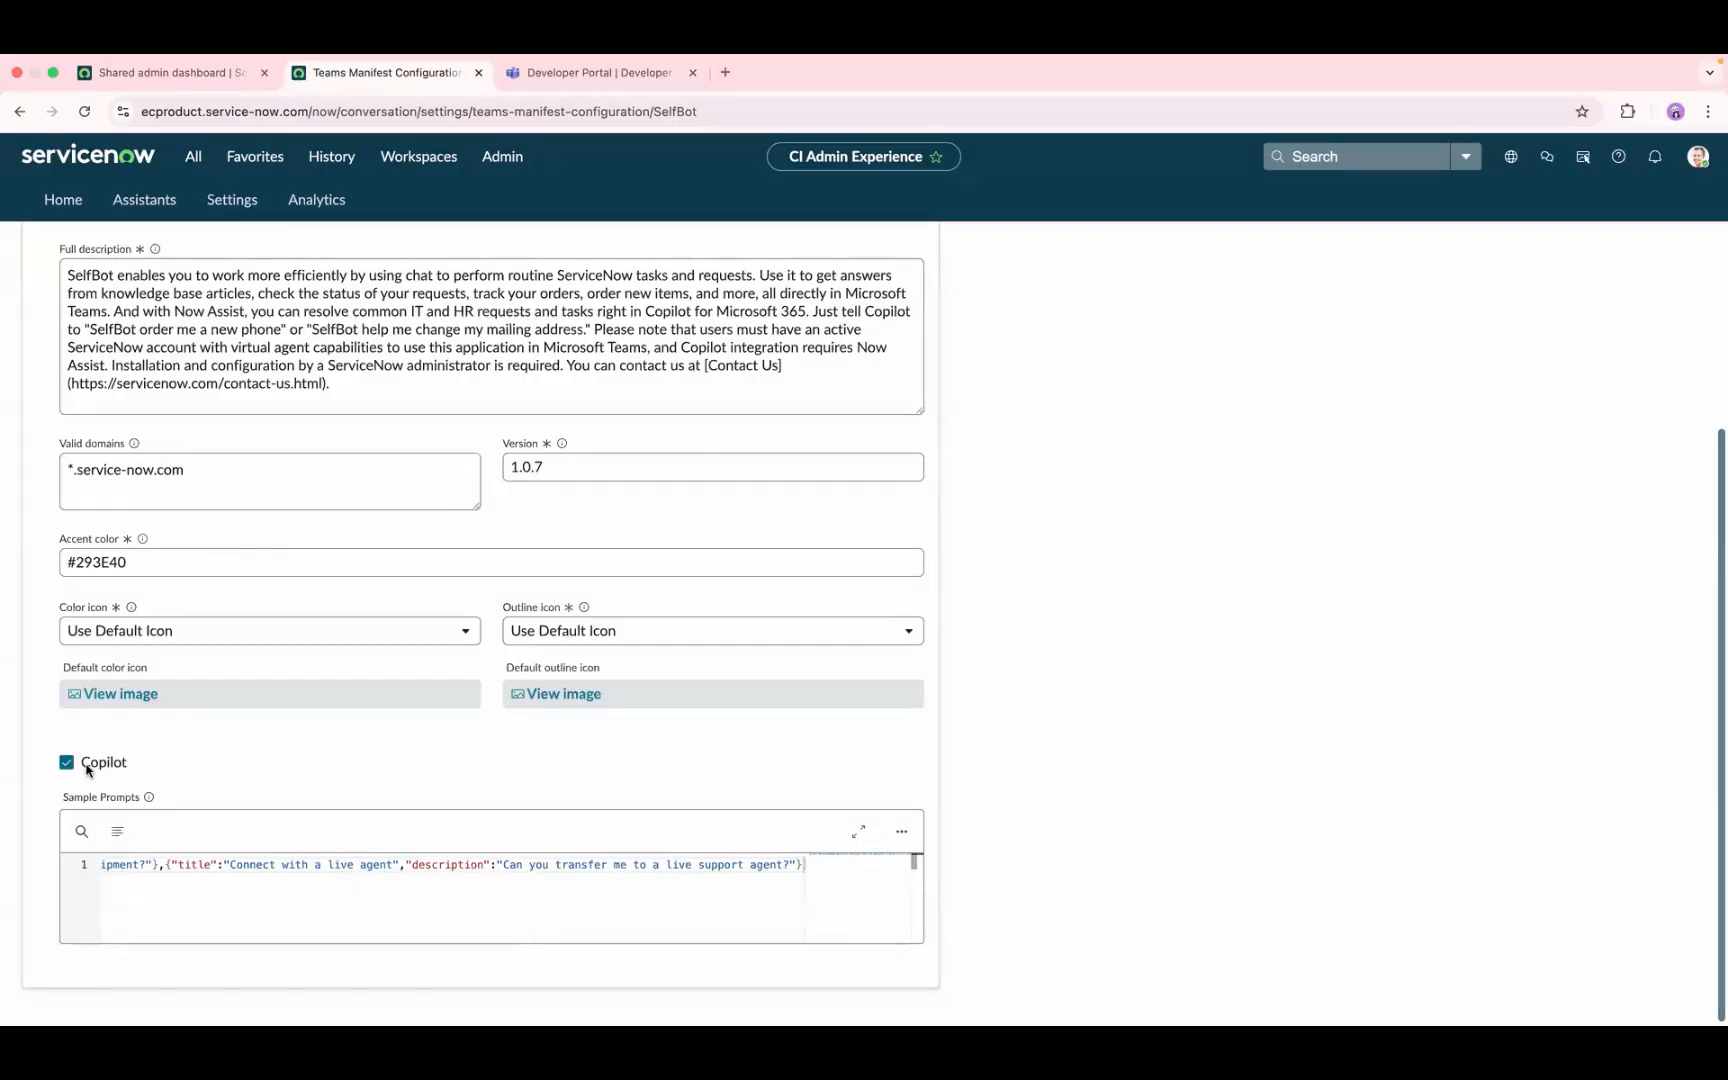
scroll(87, 769, up, 5)
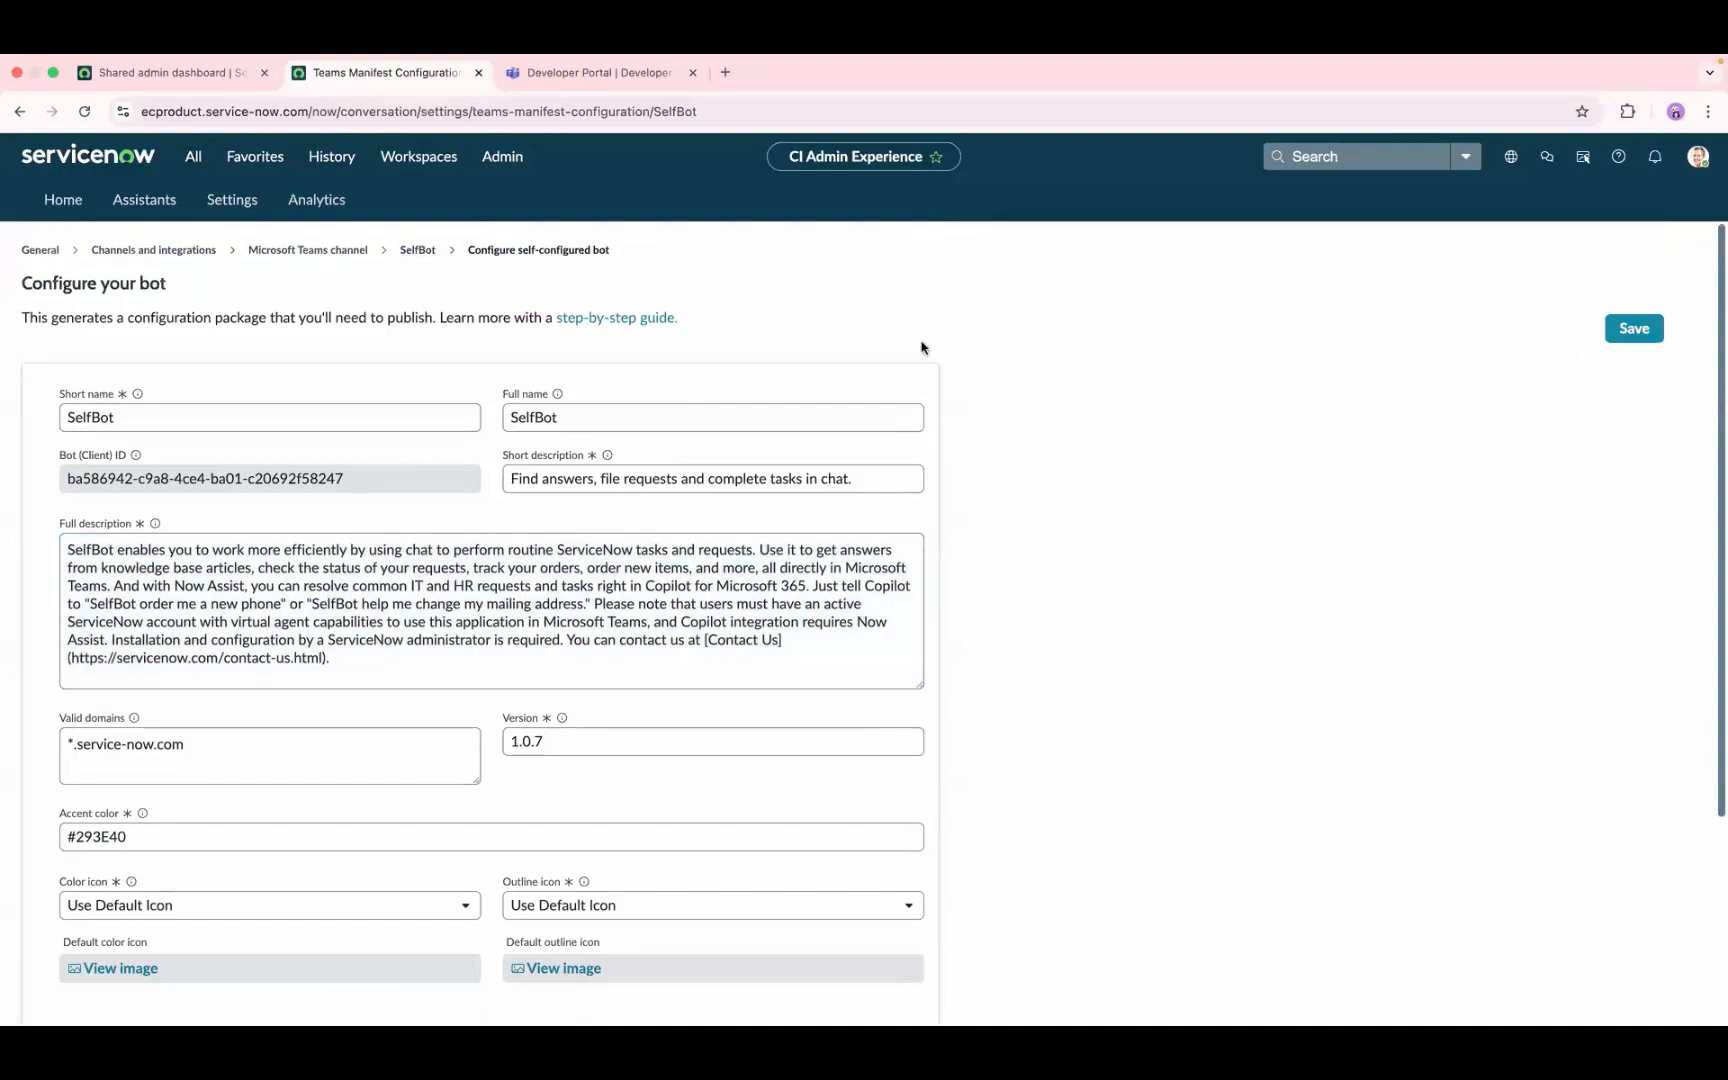
Step: Return to SelfBot's package overview and download the manifest package
click(418, 250)
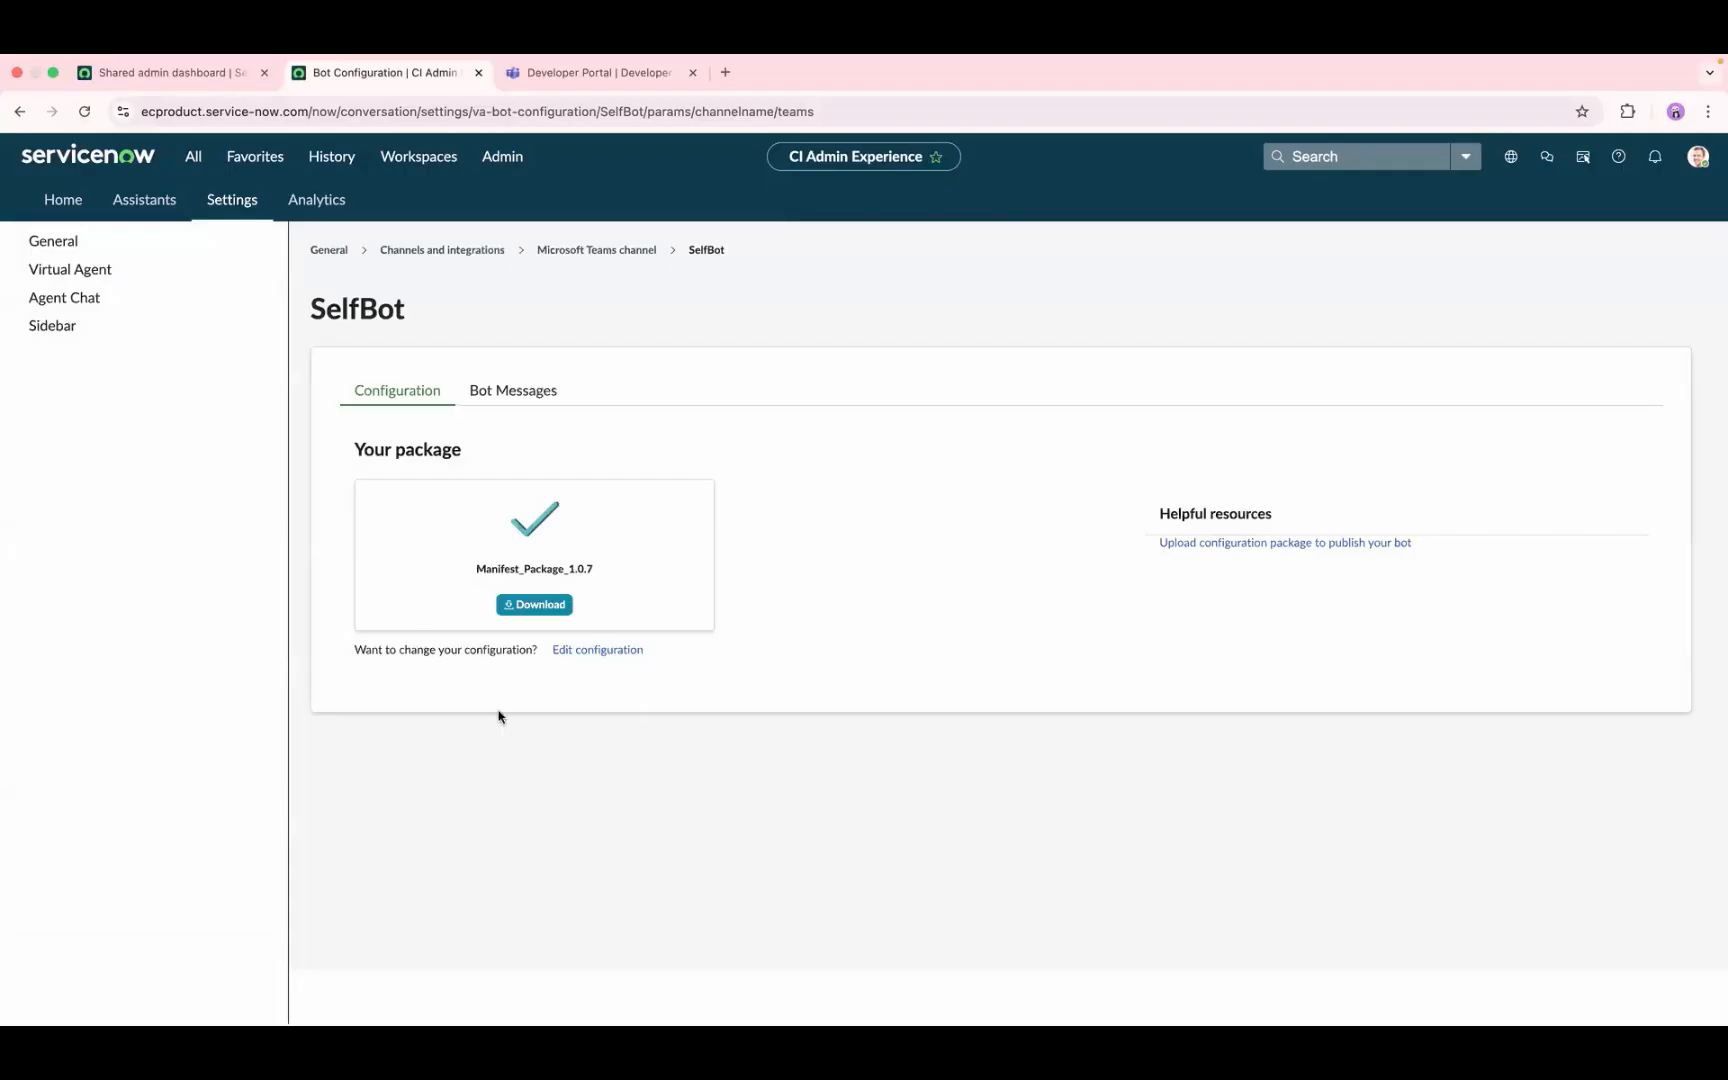
click(566, 604)
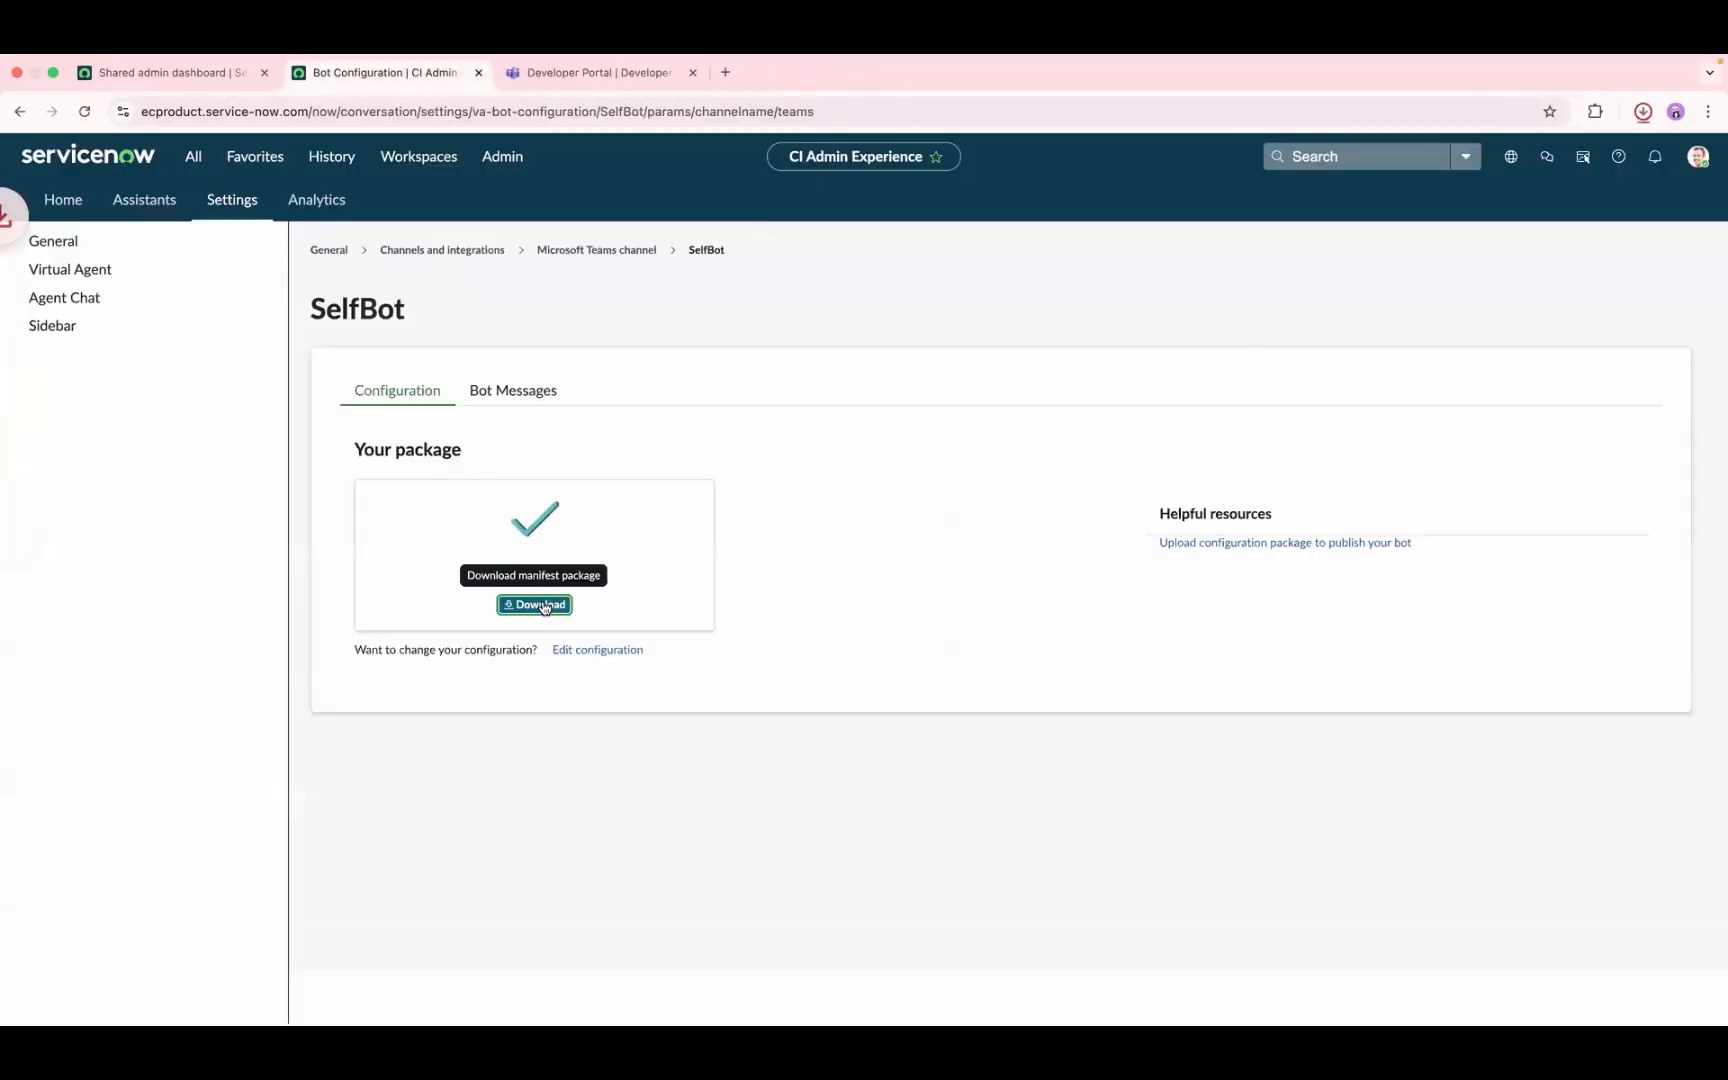
Step: Switch to Microsoft Teams, open app management, check the options for uploading an app and dismiss them
click(597, 76)
click(30, 499)
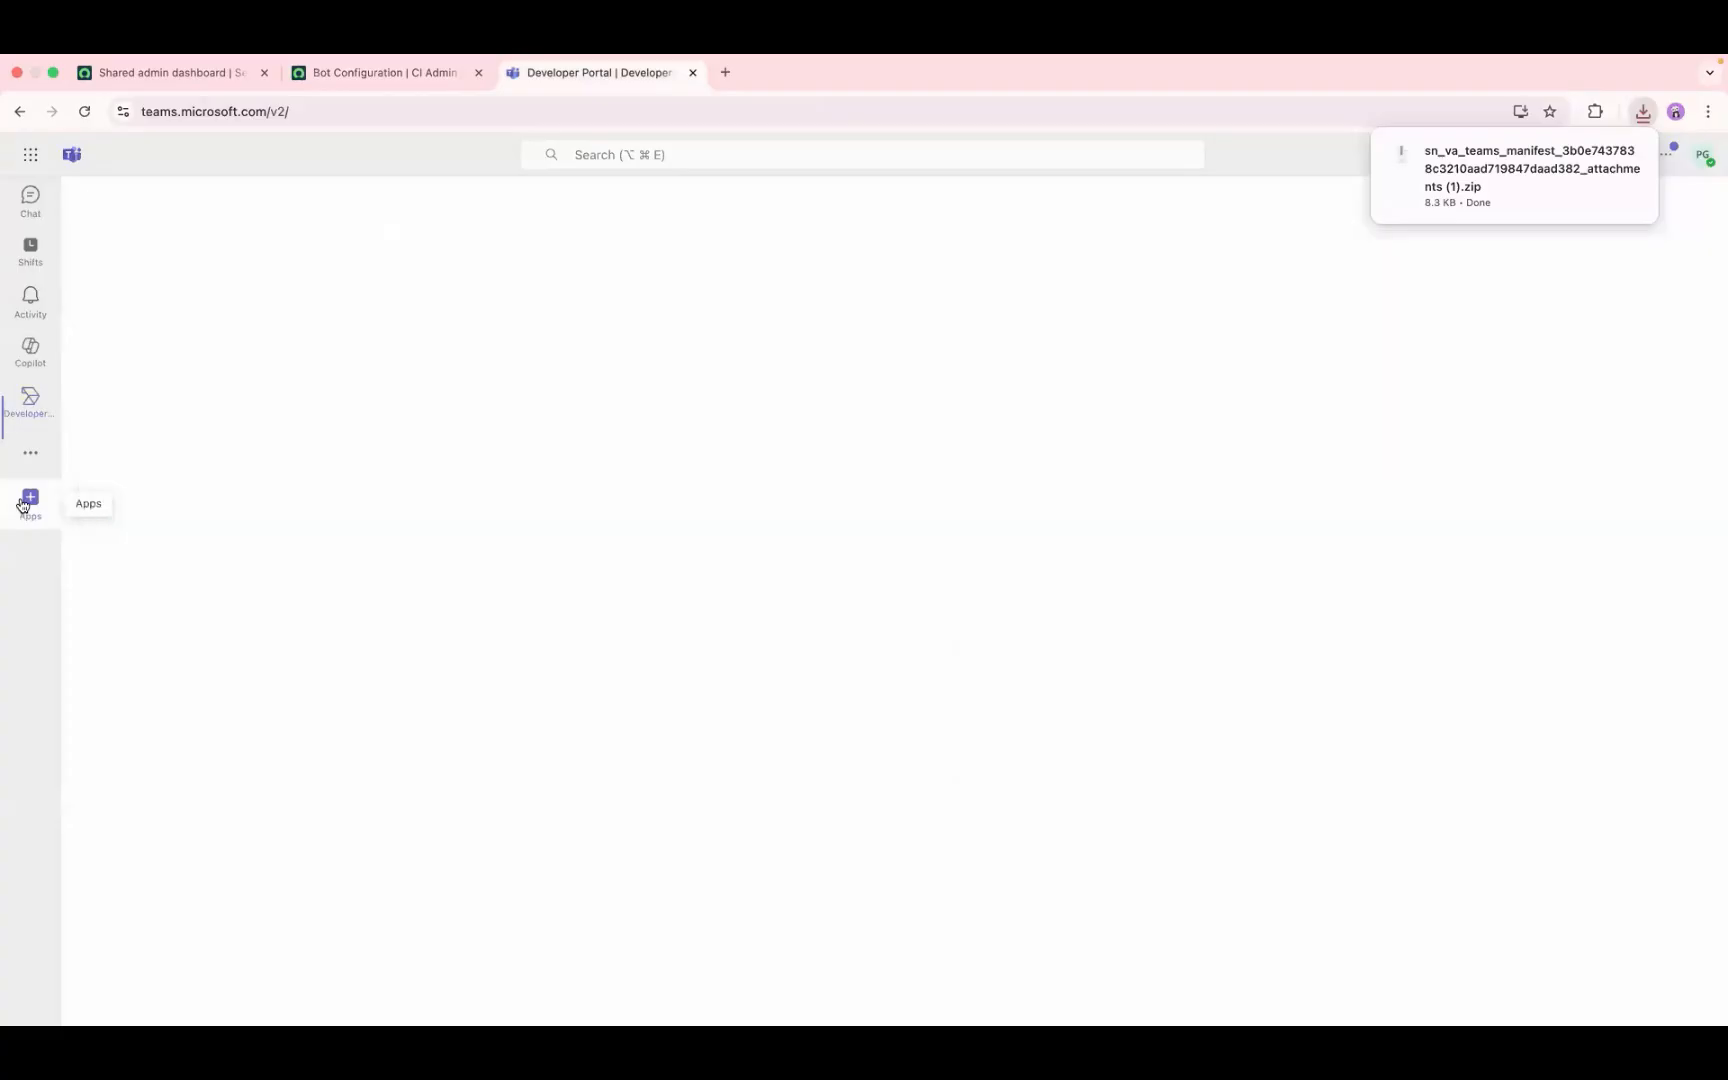
click(155, 999)
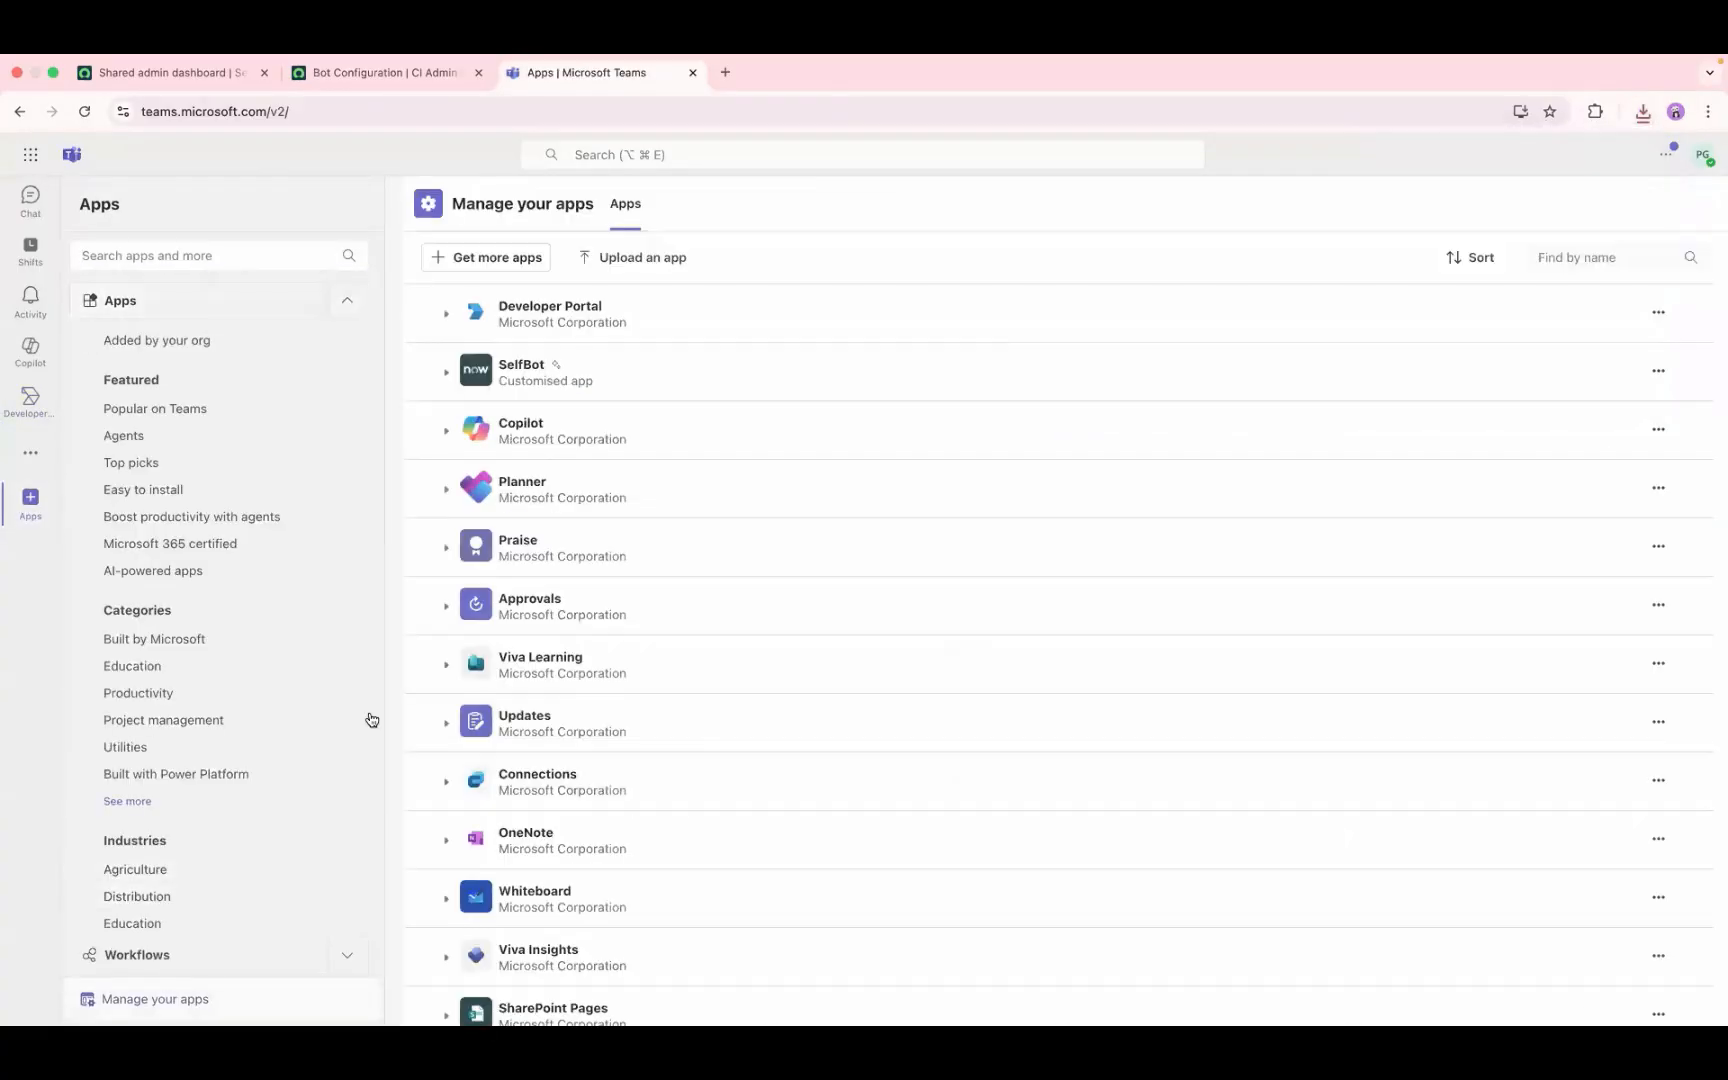
click(652, 259)
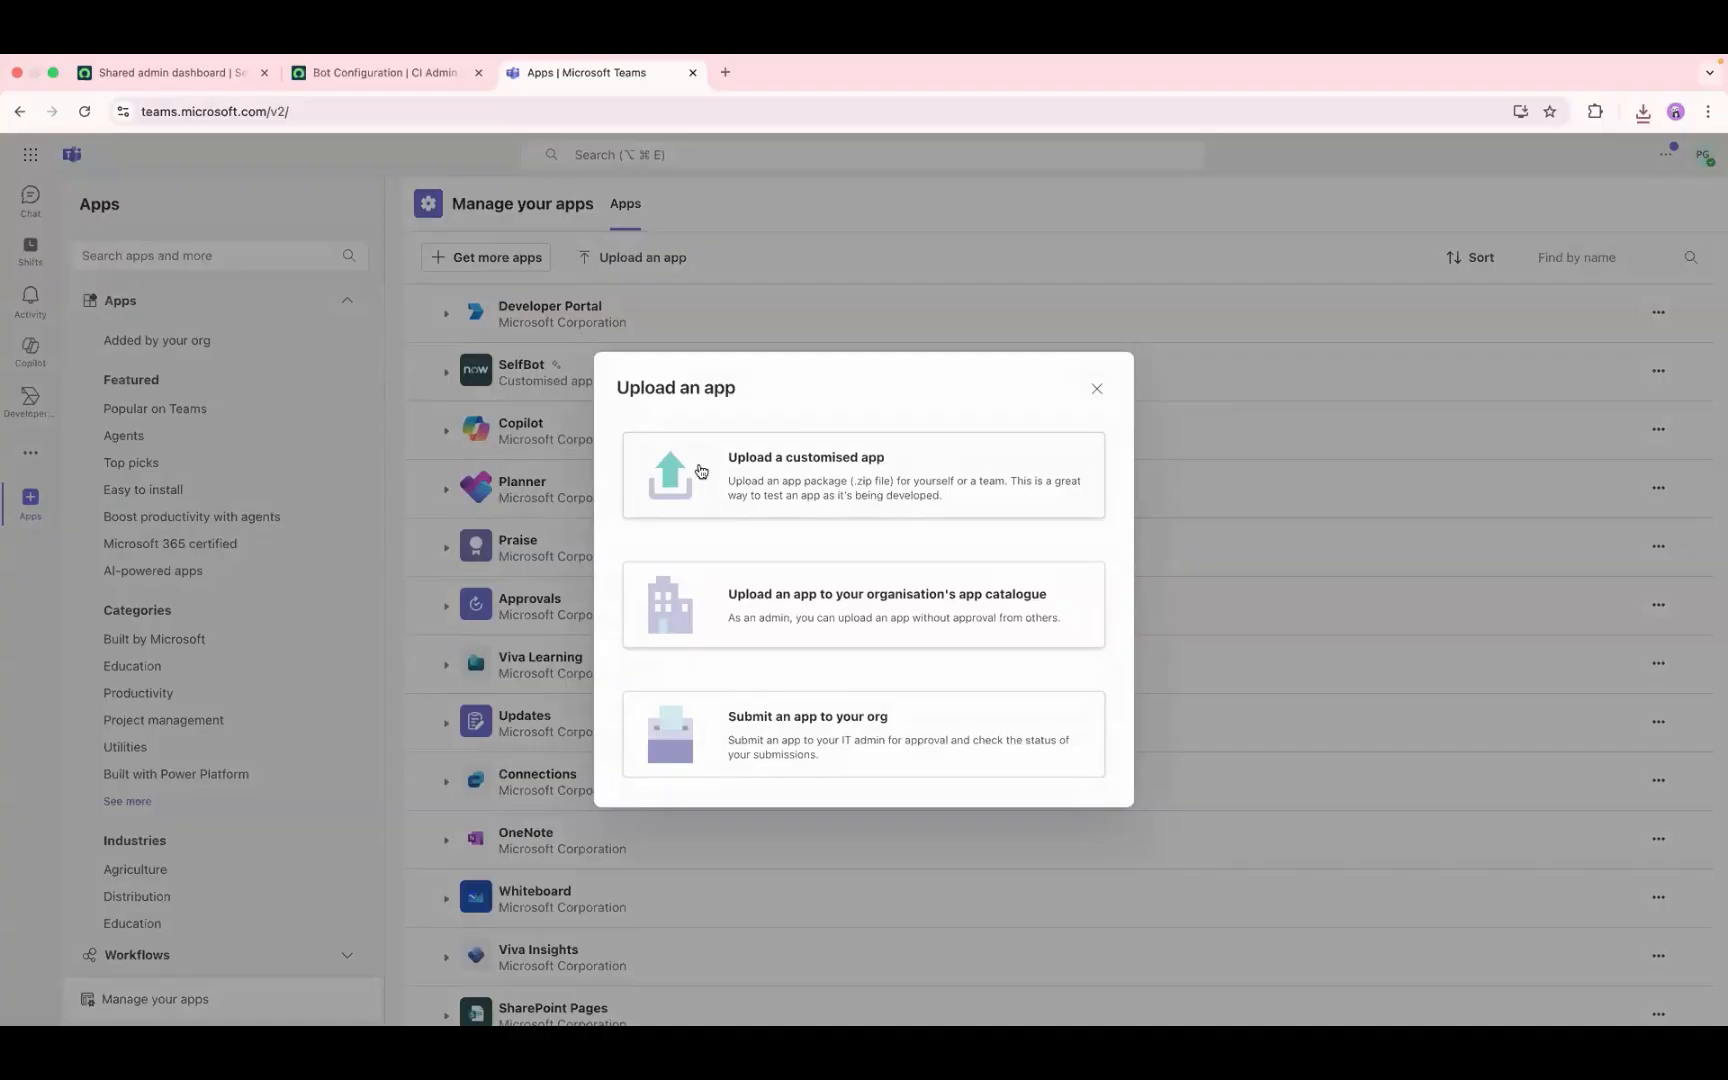
click(369, 396)
Step: Open SelfBot in Copilot from the managed Teams apps and compare the agent's start page with the main Copilot chat
click(446, 371)
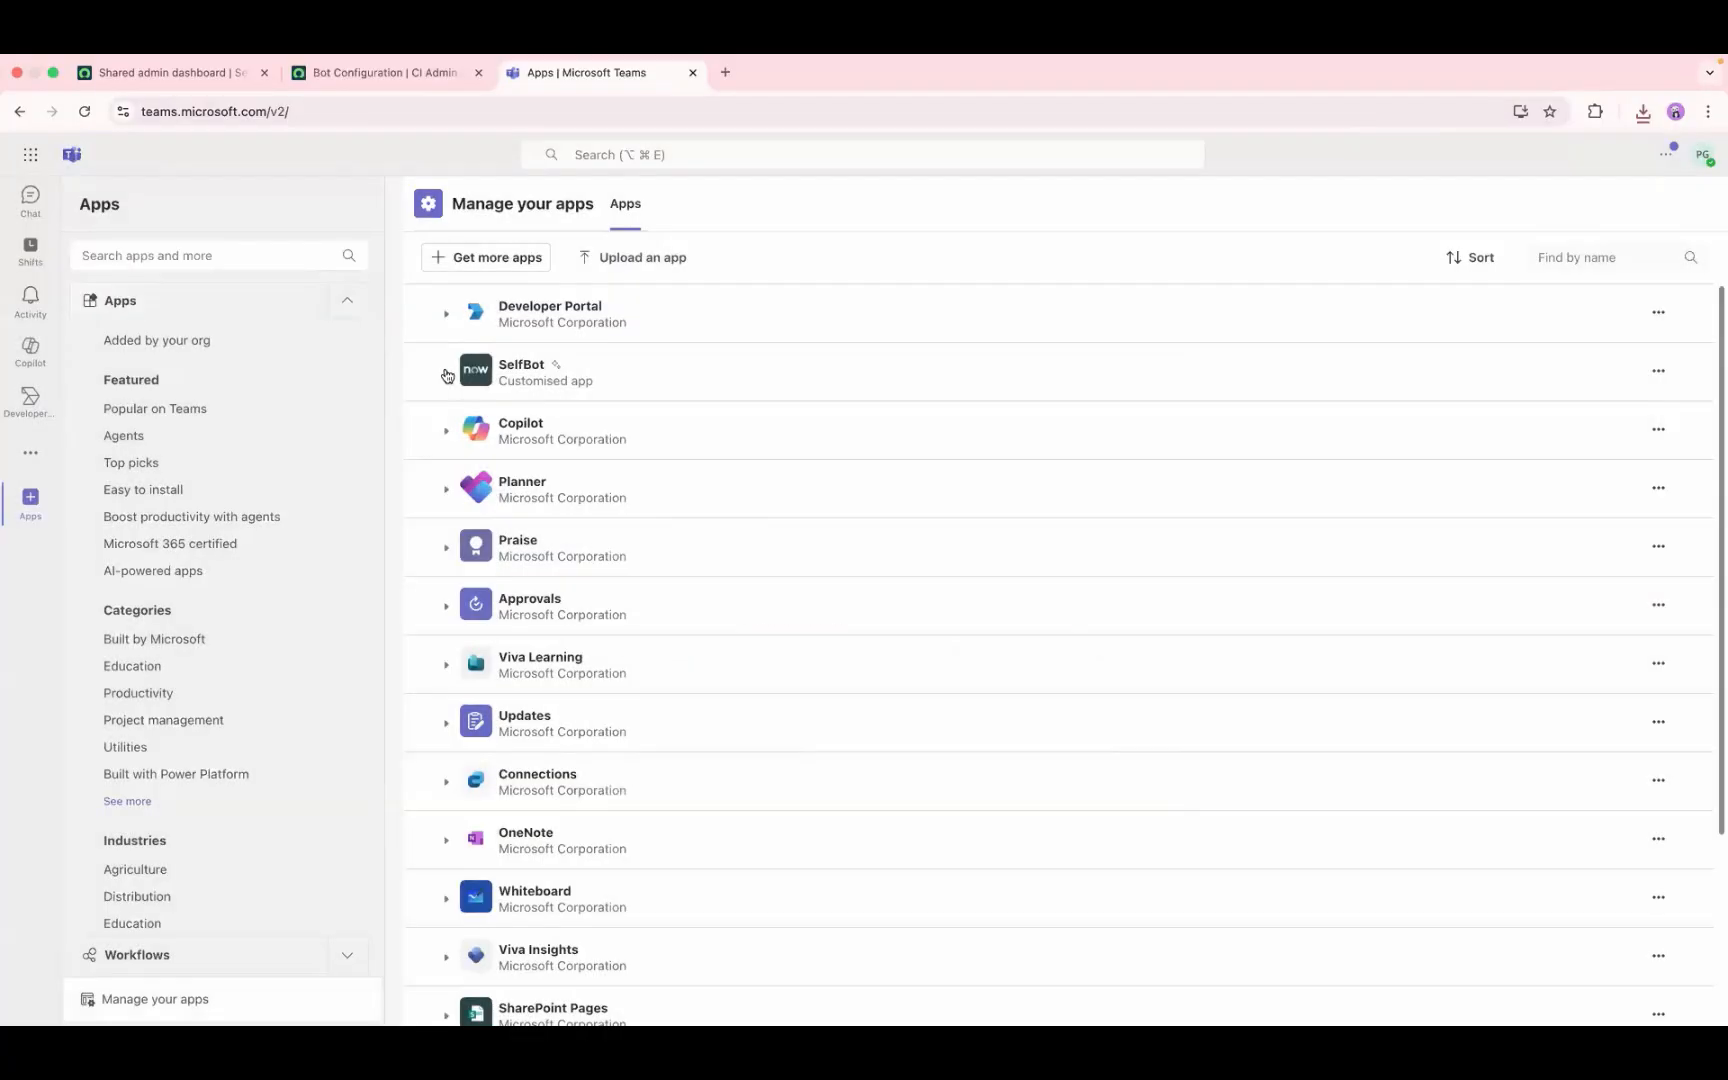
click(515, 368)
click(480, 370)
click(552, 464)
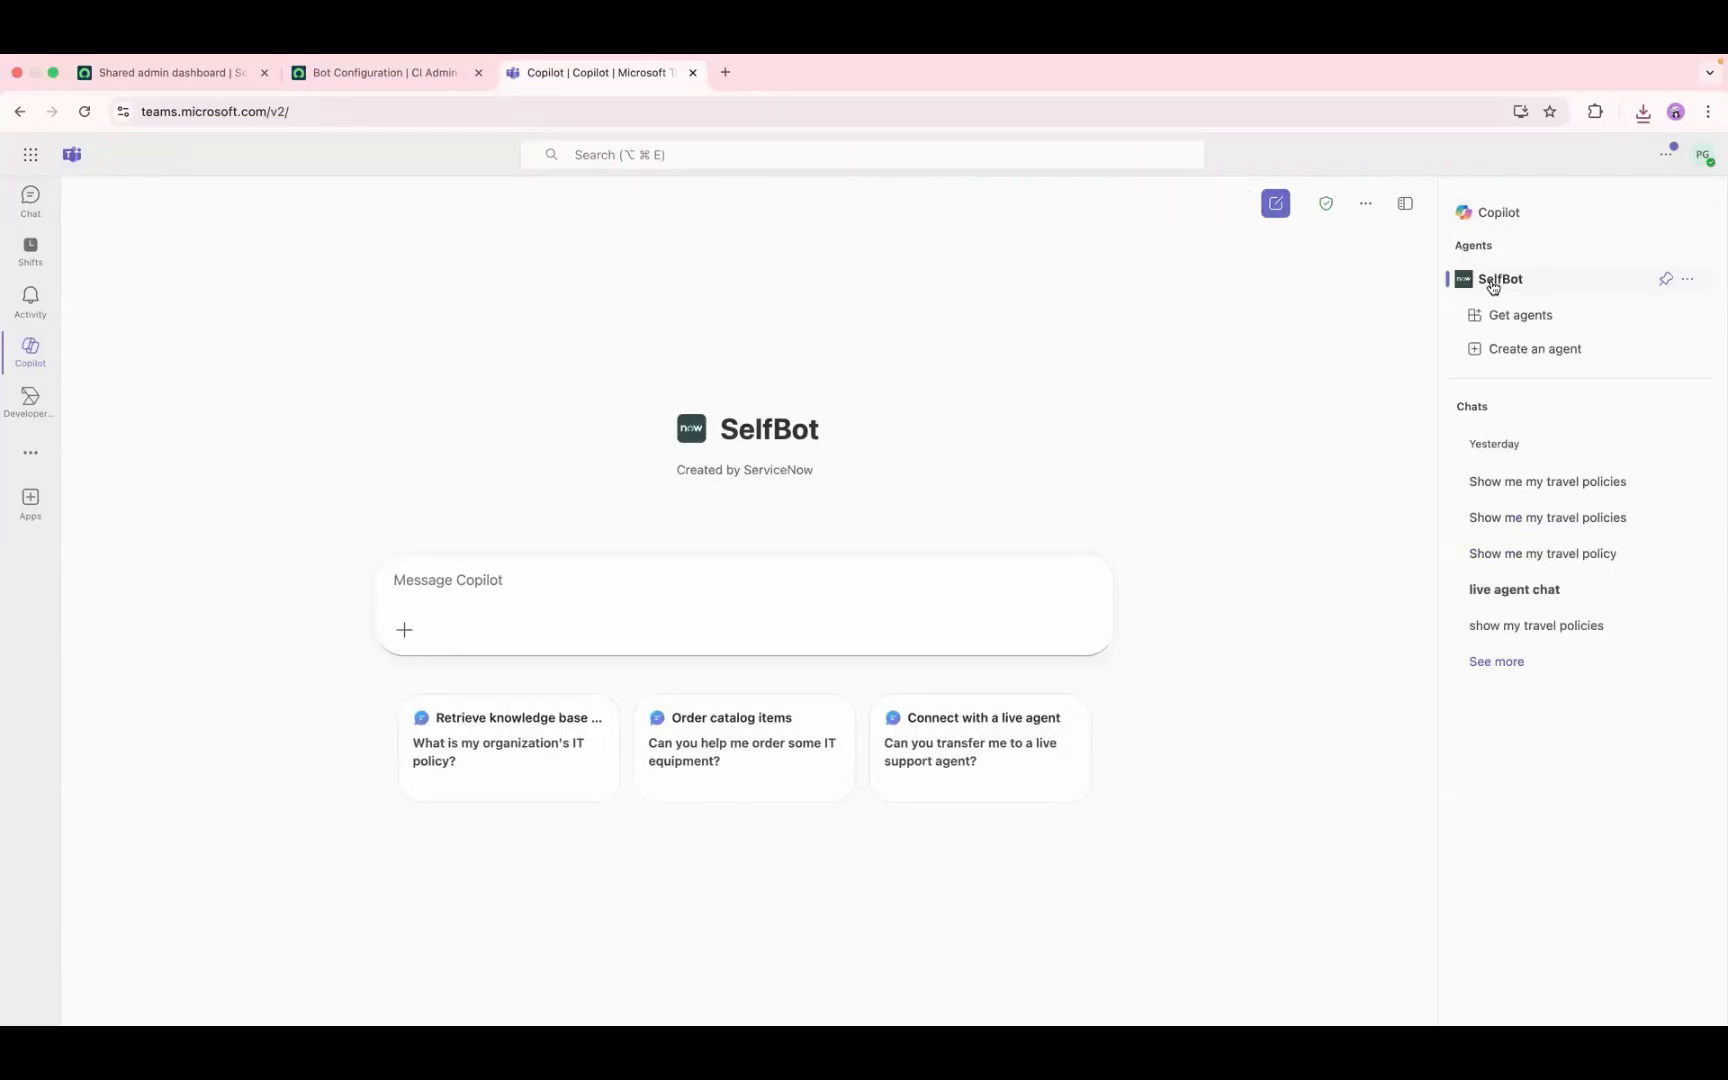
click(1481, 216)
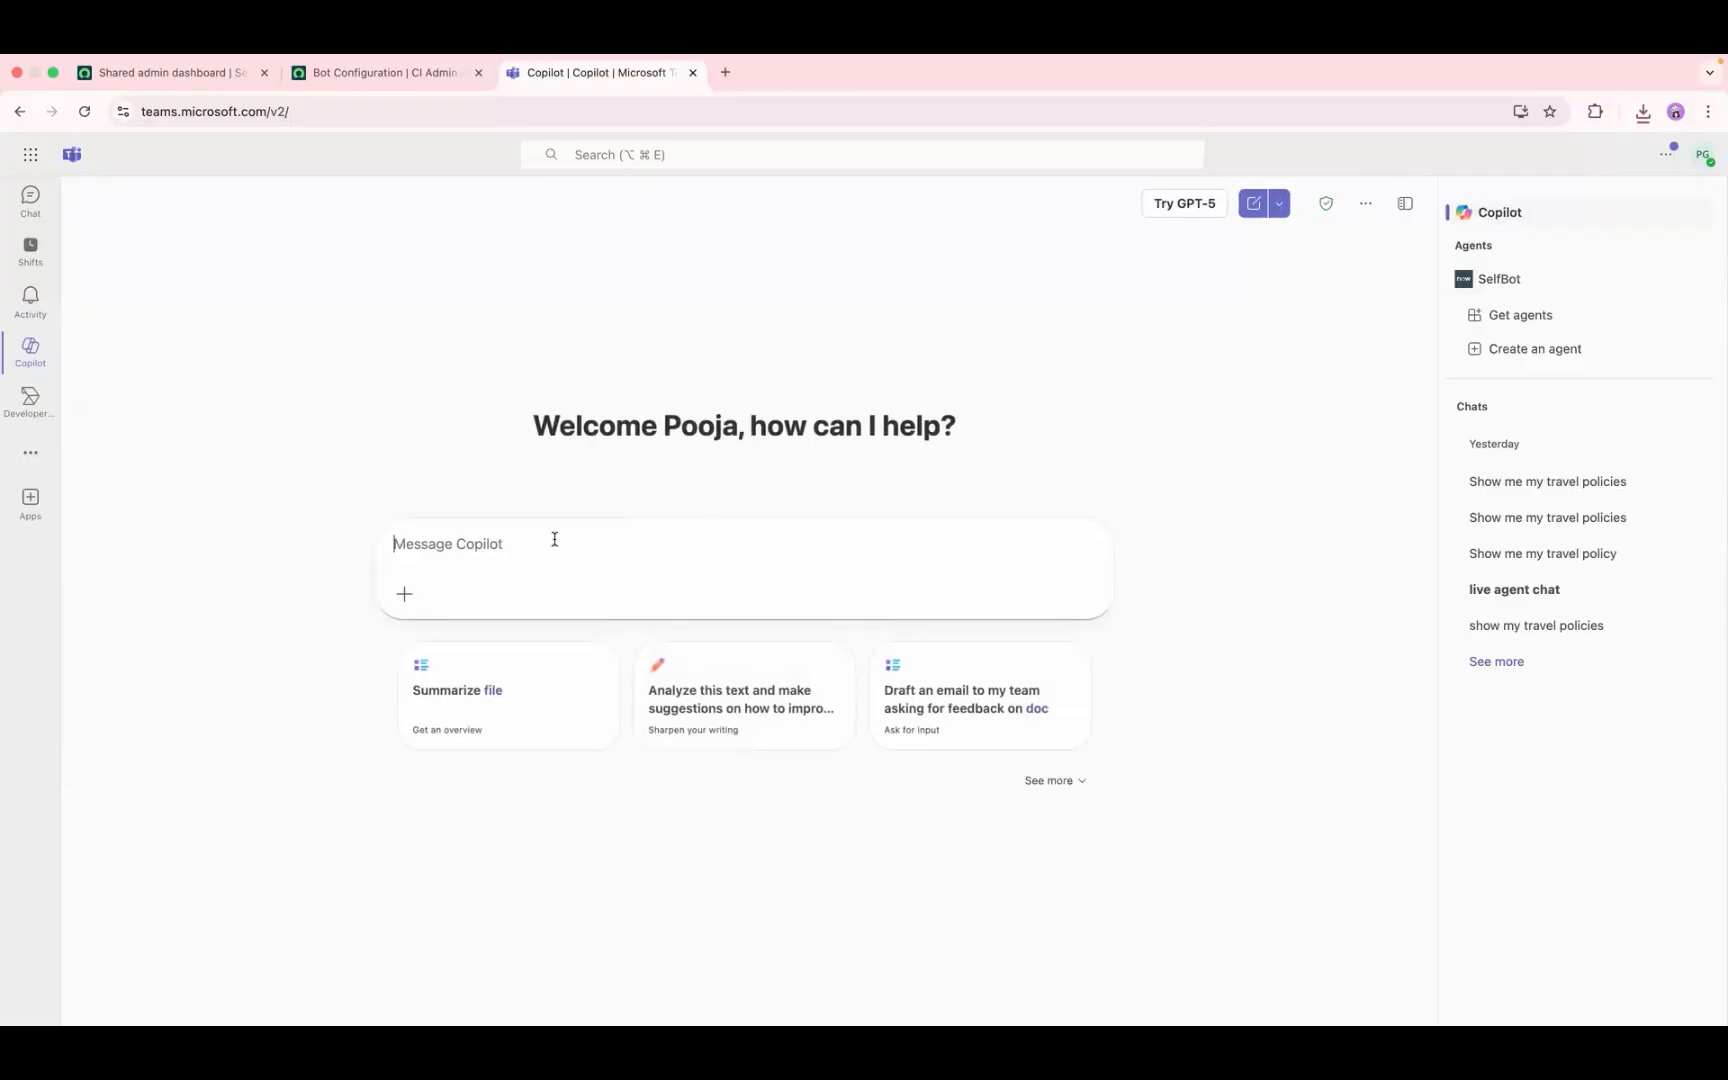
click(1510, 280)
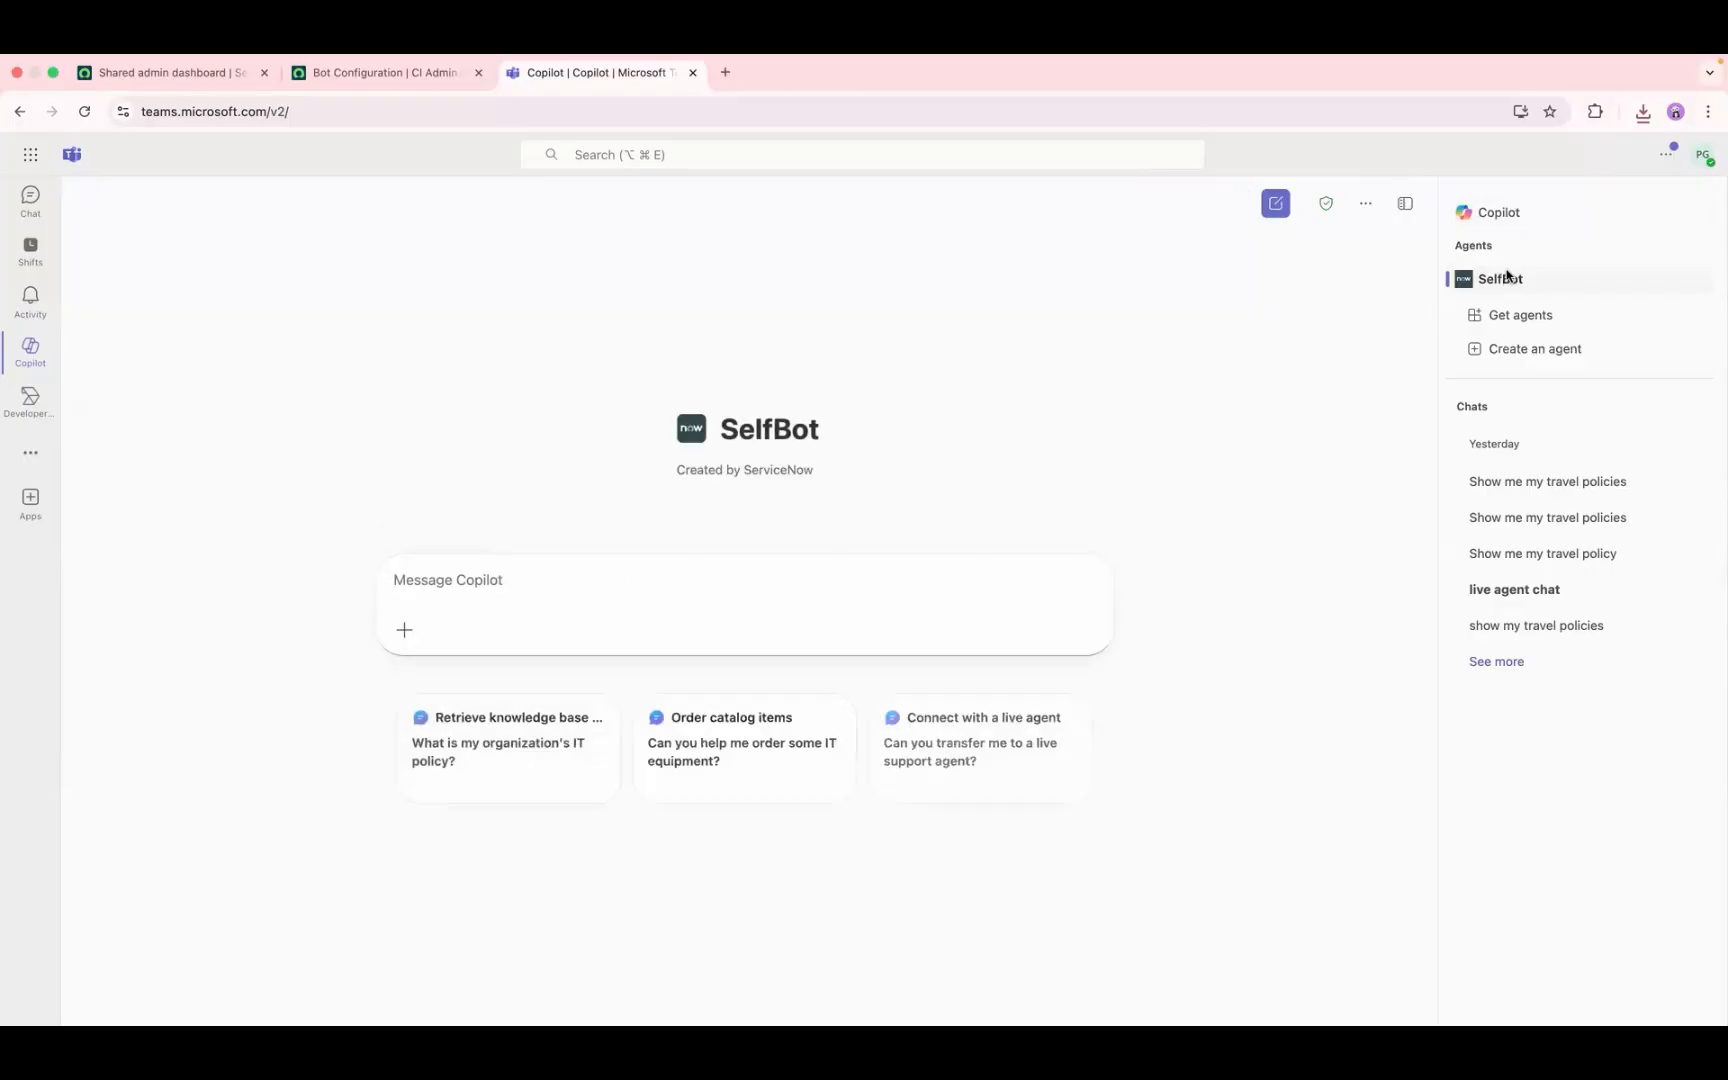
Step: In the main Copilot chat, bring up the agents available for an @ mention and clear the message
click(1482, 211)
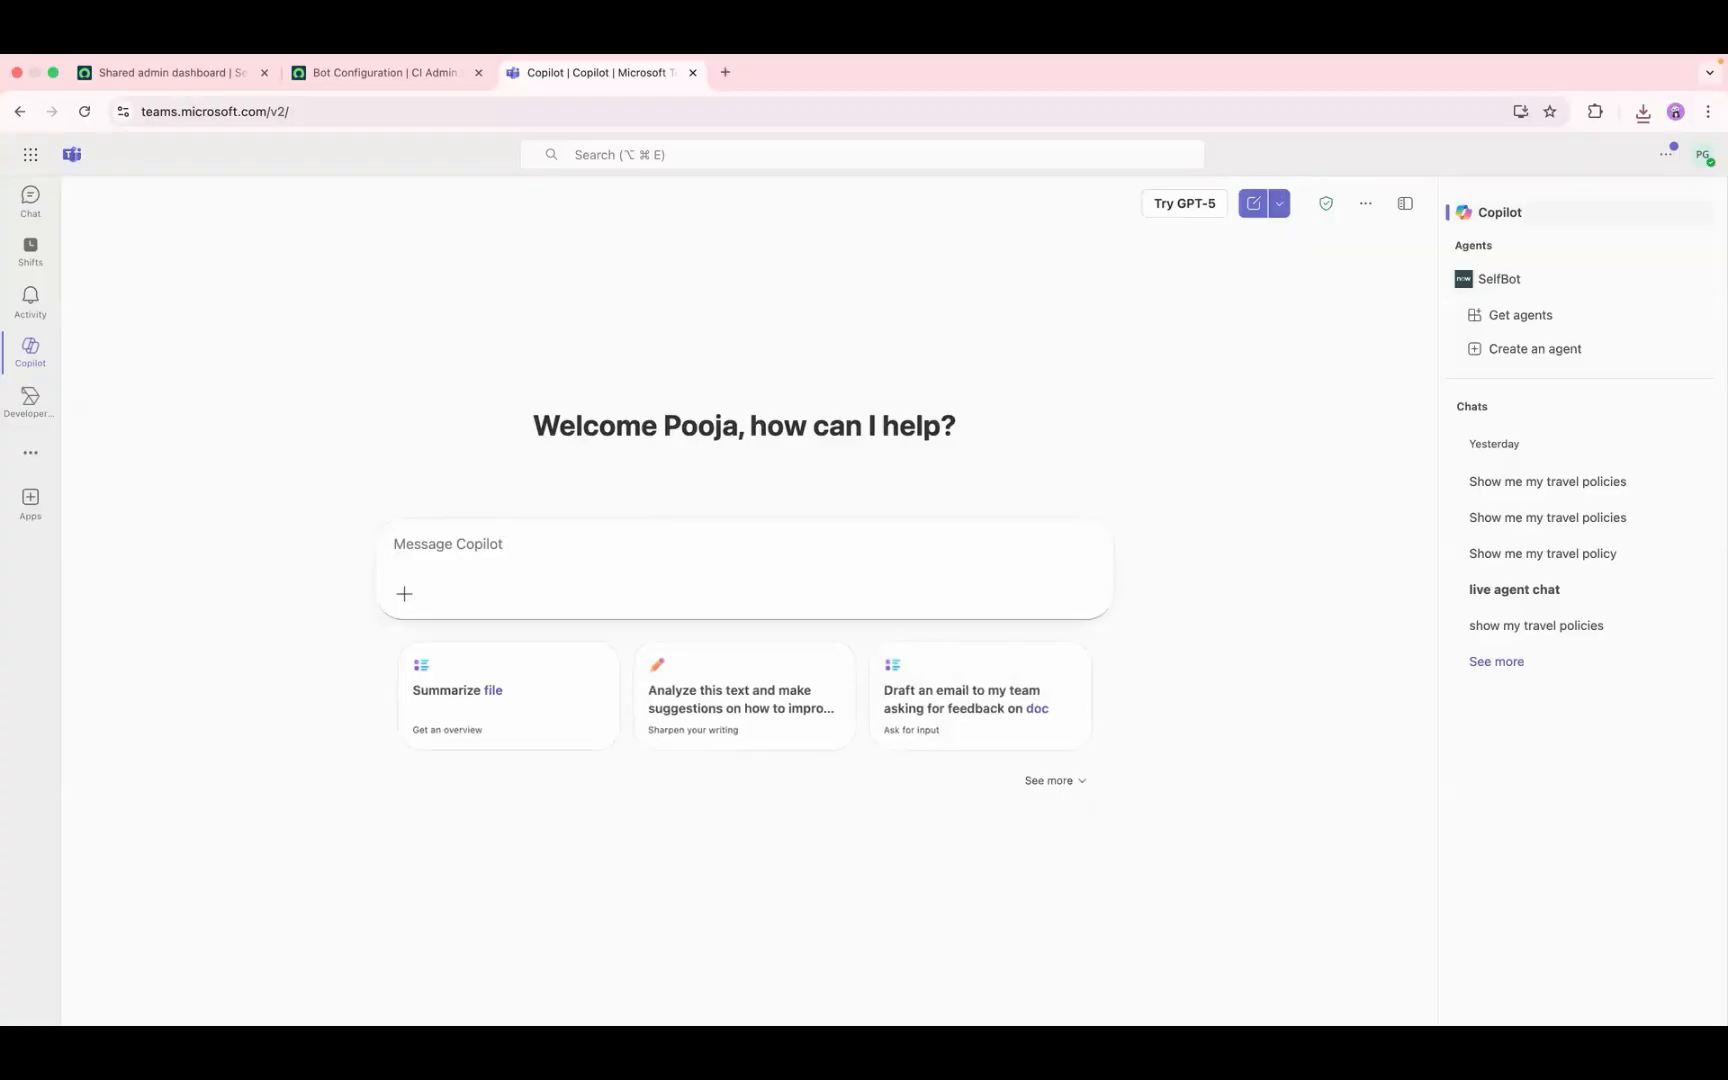
text(@)
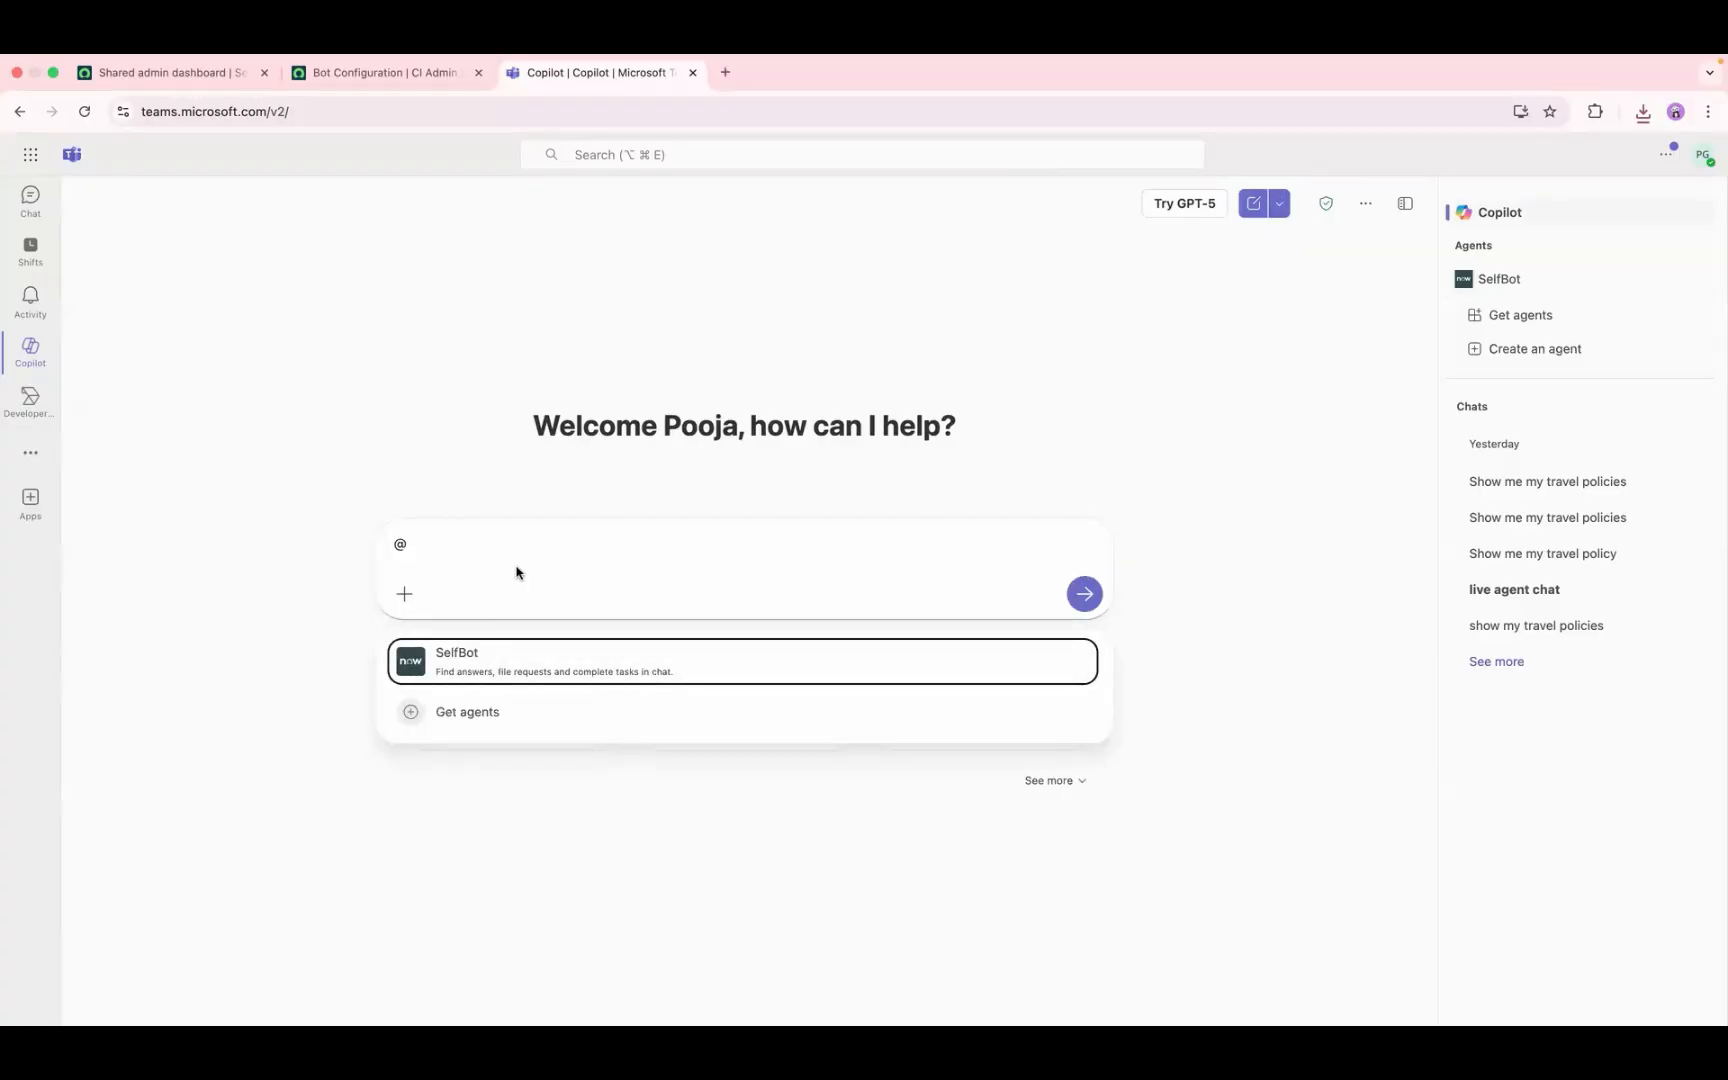
drag(428, 543, 358, 543)
key(BackSpace)
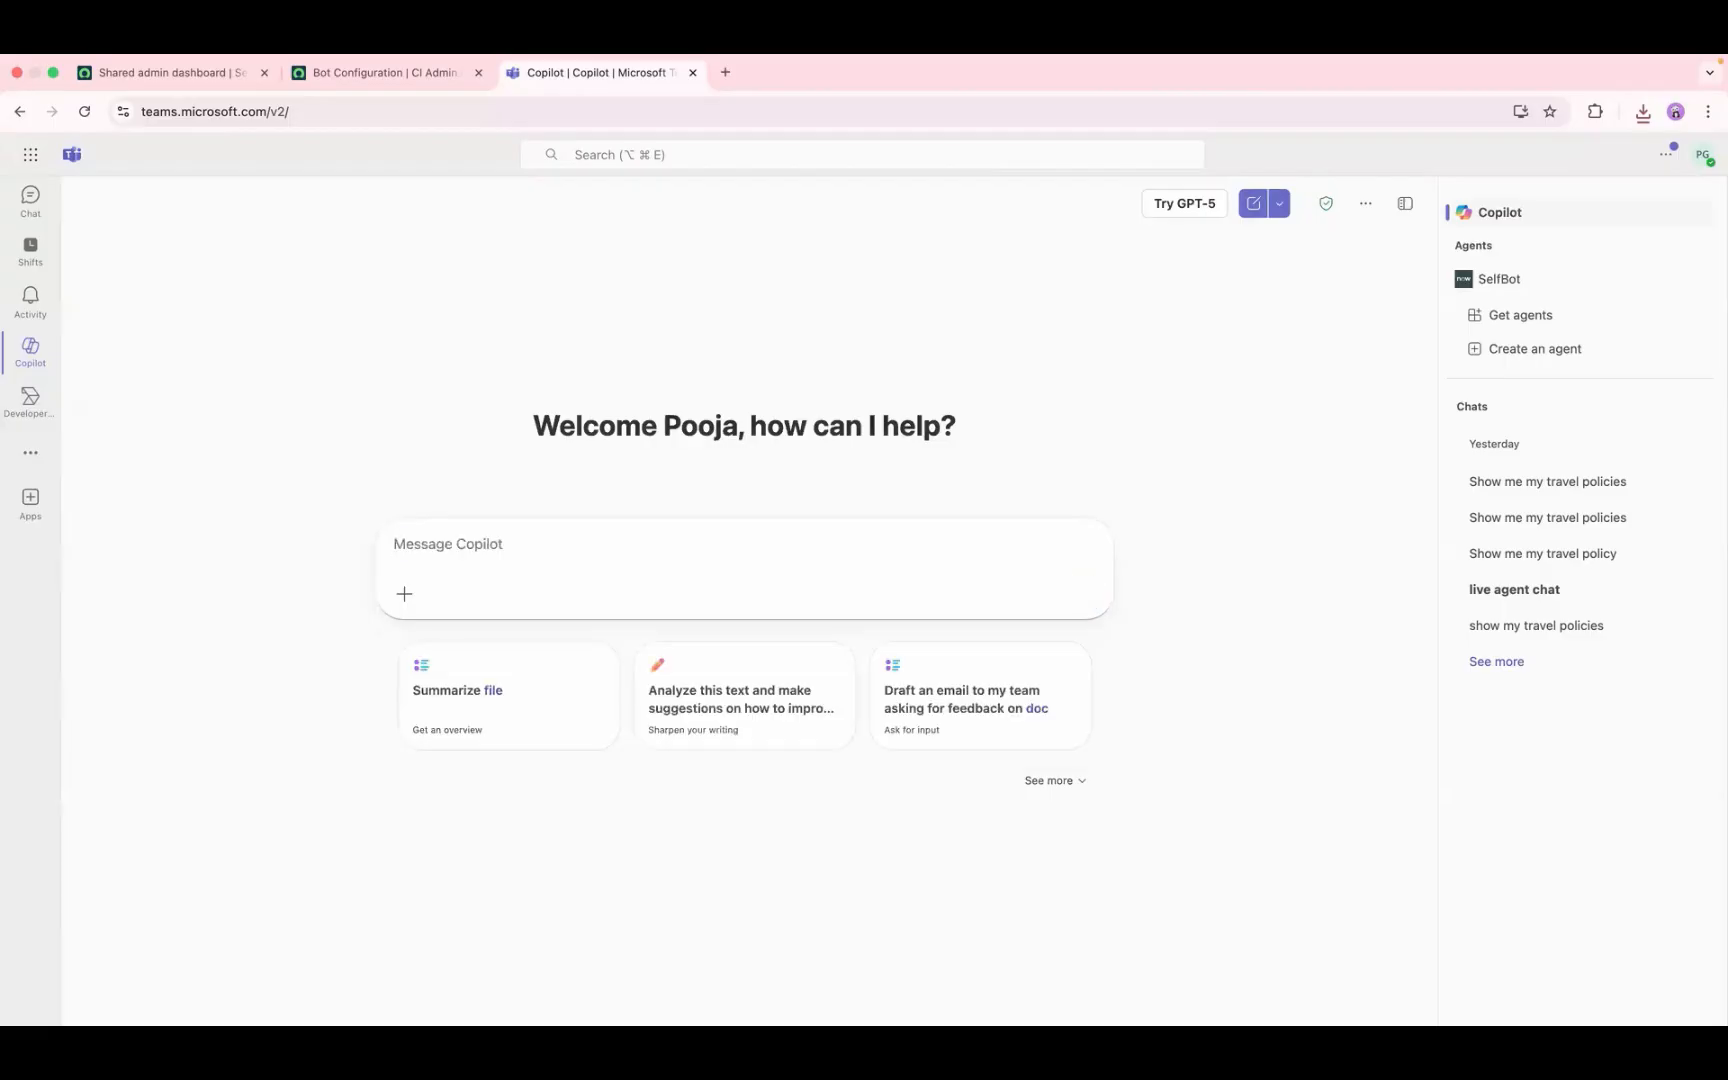